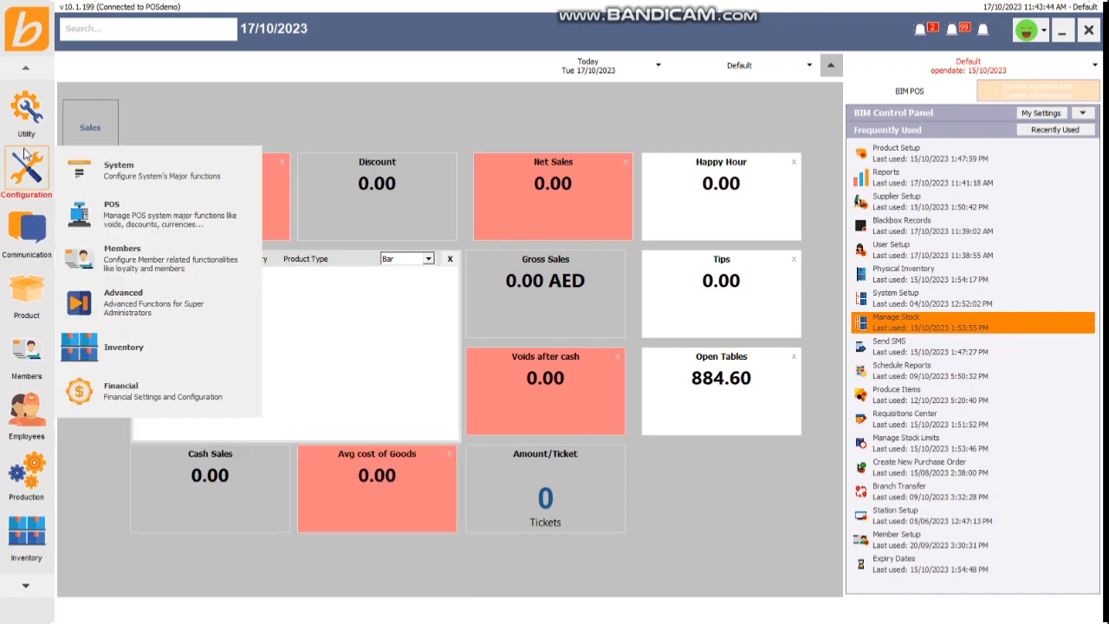
Step: Create and save an active summary group named "Food Test" in the product hierarchy, and close the summary group setup
{"action": "mouse_move", "coordinate": [17, 87]}
{"action": "mouse_move", "coordinate": [238, 165]}
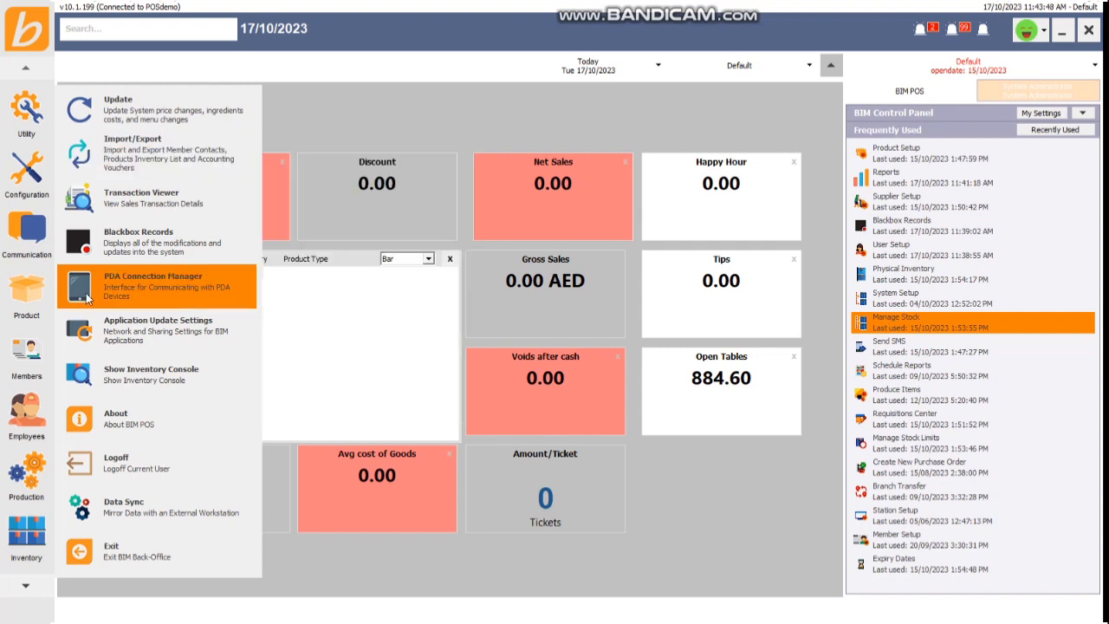
{"action": "left_click", "coordinate": [25, 294]}
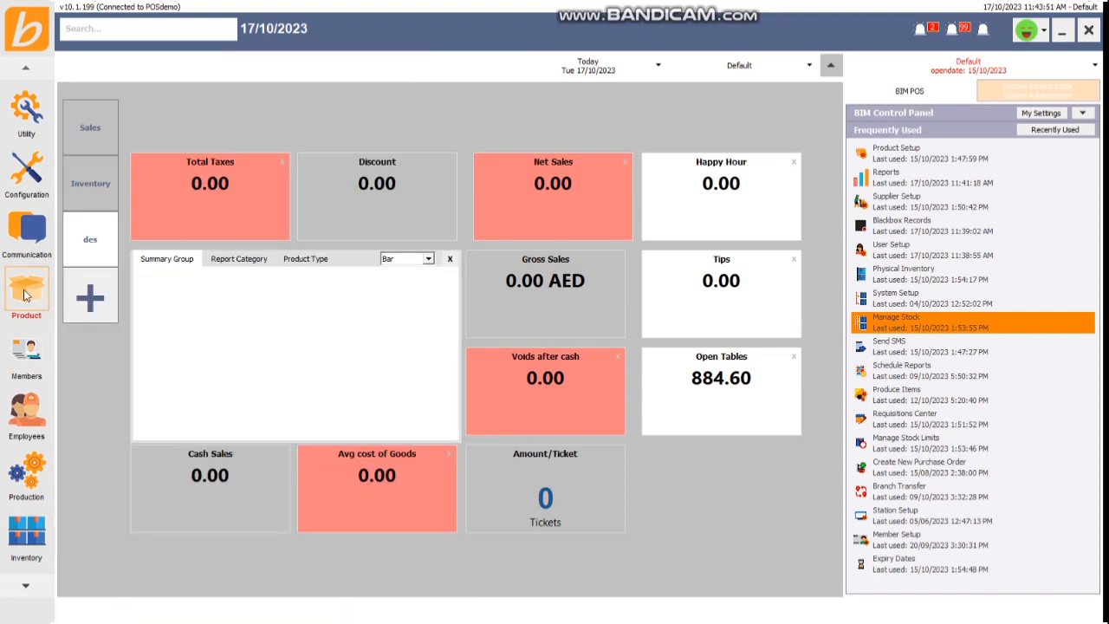
{"action": "mouse_move", "coordinate": [28, 294]}
{"action": "mouse_move", "coordinate": [168, 293]}
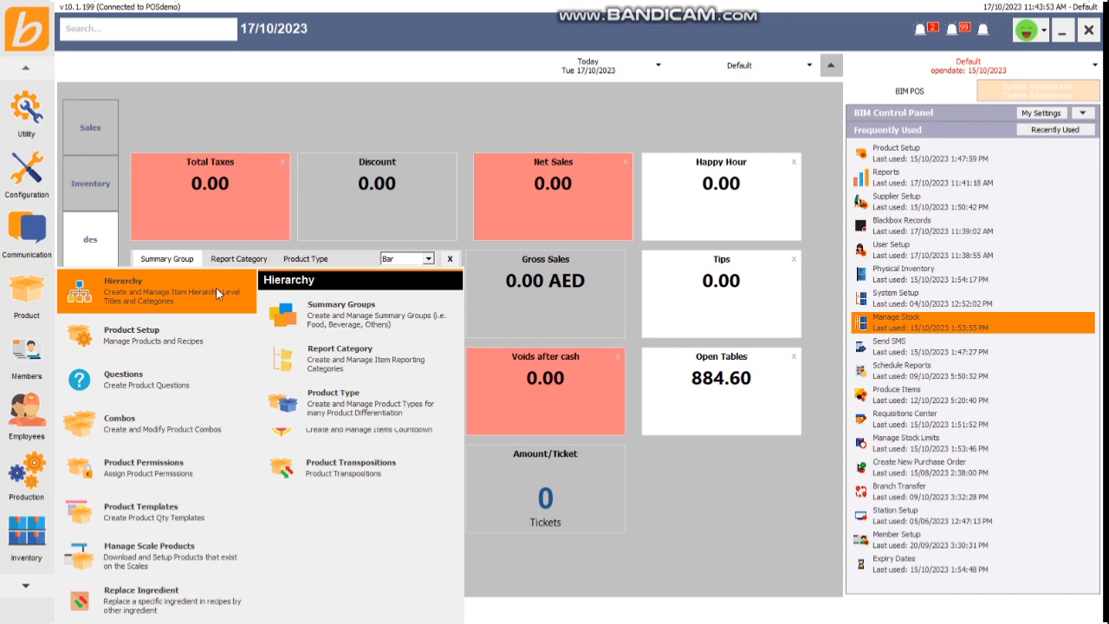
{"action": "left_click", "coordinate": [290, 324]}
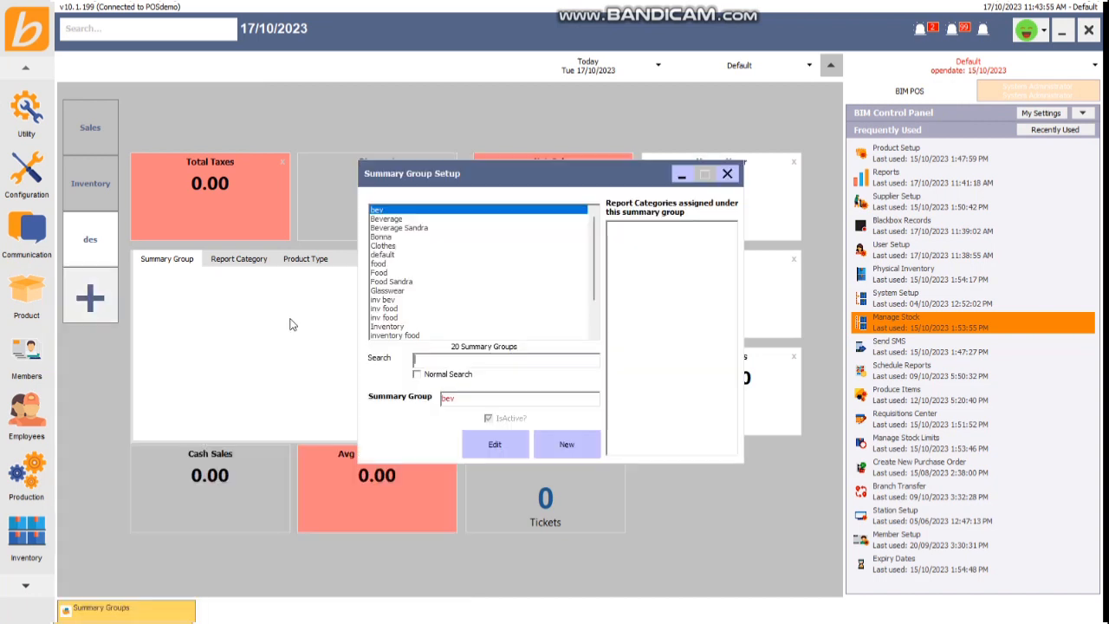
{"action": "left_click", "coordinate": [554, 440]}
{"action": "type", "text": "F"}
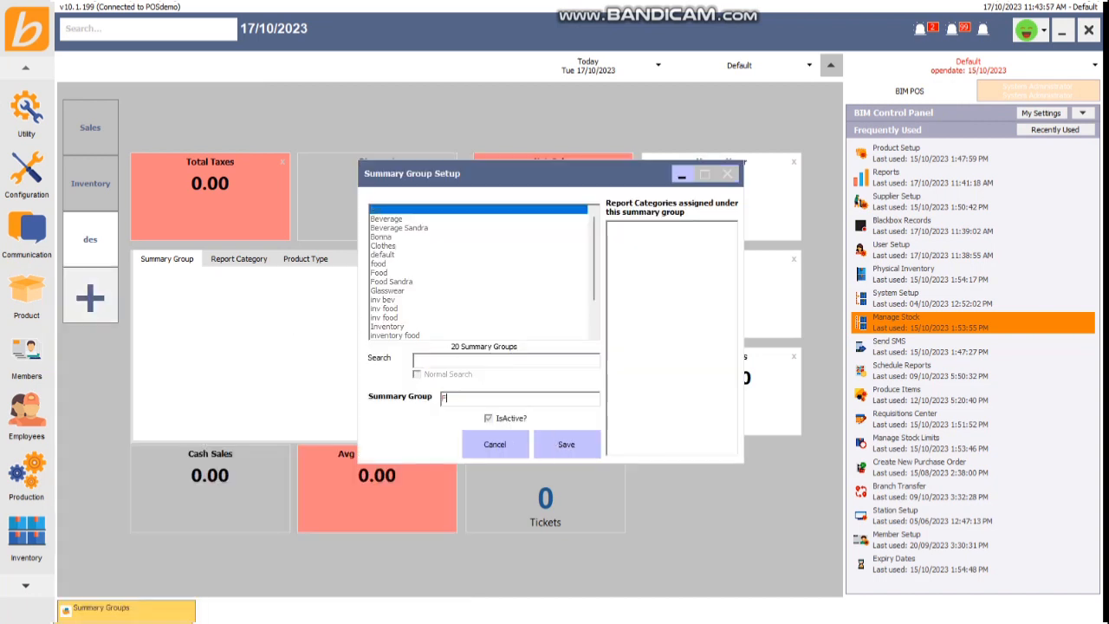
{"action": "type", "text": "ood Test"}
{"action": "left_click", "coordinate": [564, 443]}
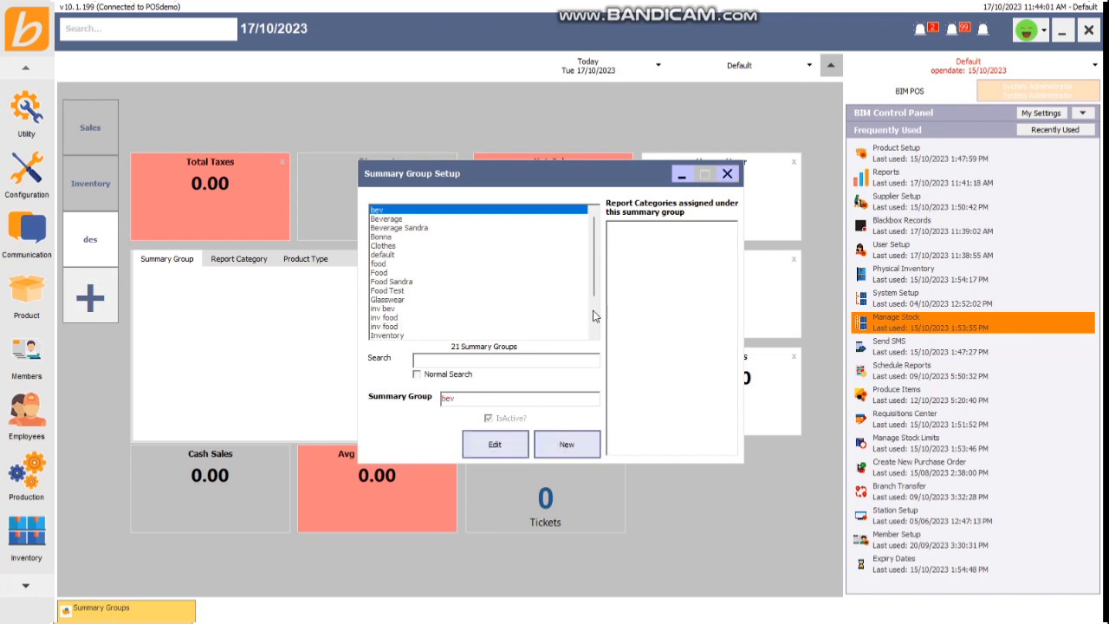
{"action": "left_click", "coordinate": [726, 173]}
Step: Start a new report category named "Salads Test" and assign it to the Food Test summary group
{"action": "left_click", "coordinate": [26, 294]}
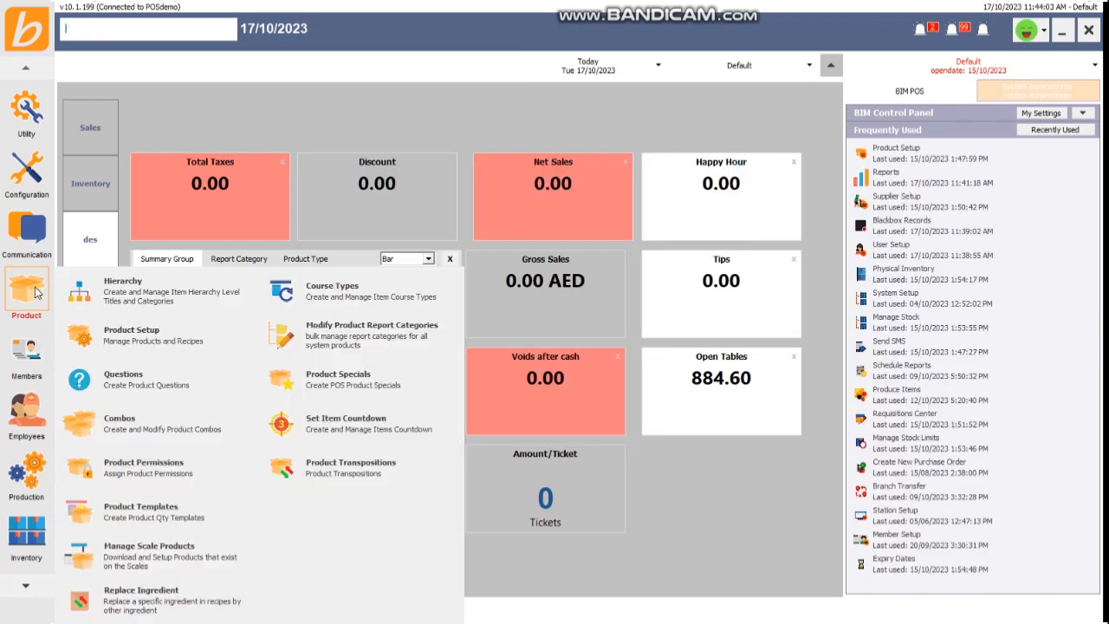
{"action": "mouse_move", "coordinate": [194, 287]}
{"action": "left_click", "coordinate": [296, 364]}
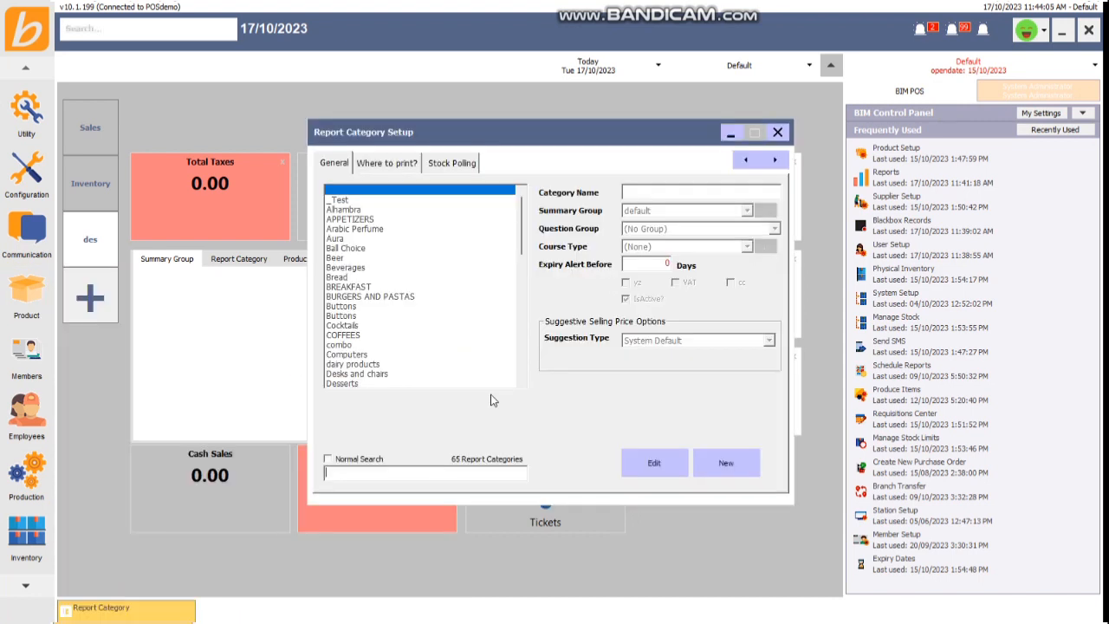
{"action": "left_click", "coordinate": [727, 464]}
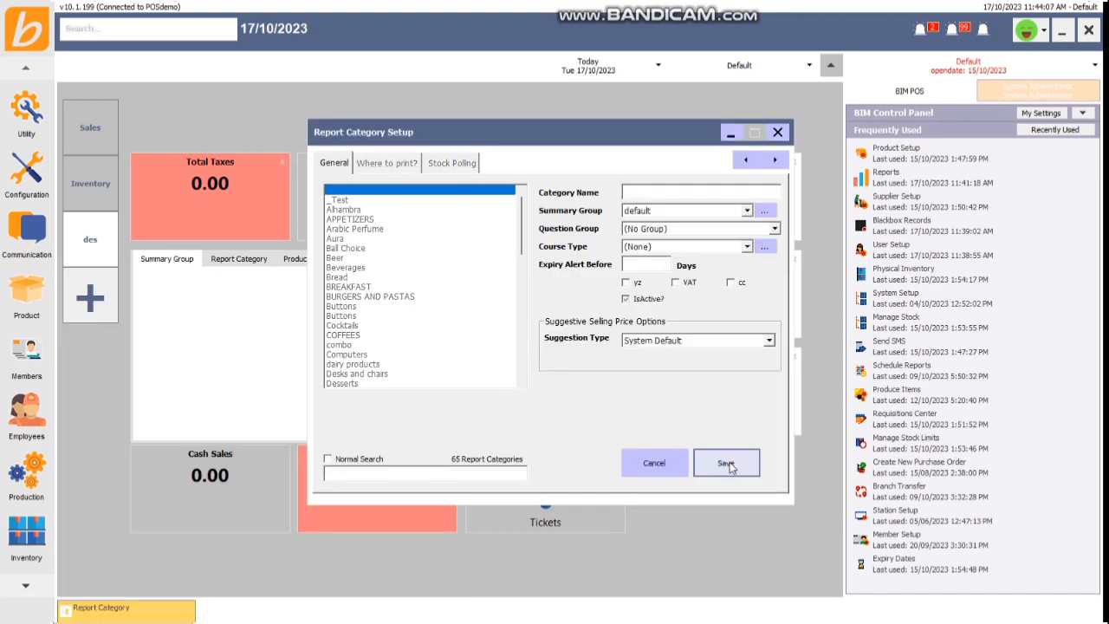
{"action": "type", "text": "Salads Test"}
{"action": "left_click", "coordinate": [656, 212]}
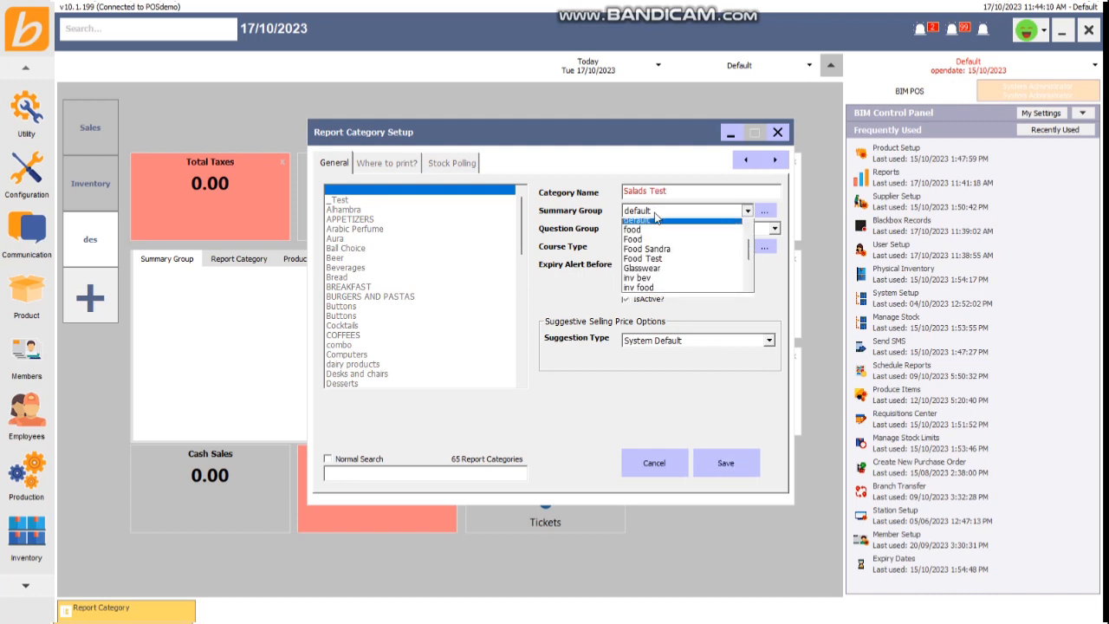
{"action": "left_click", "coordinate": [652, 262]}
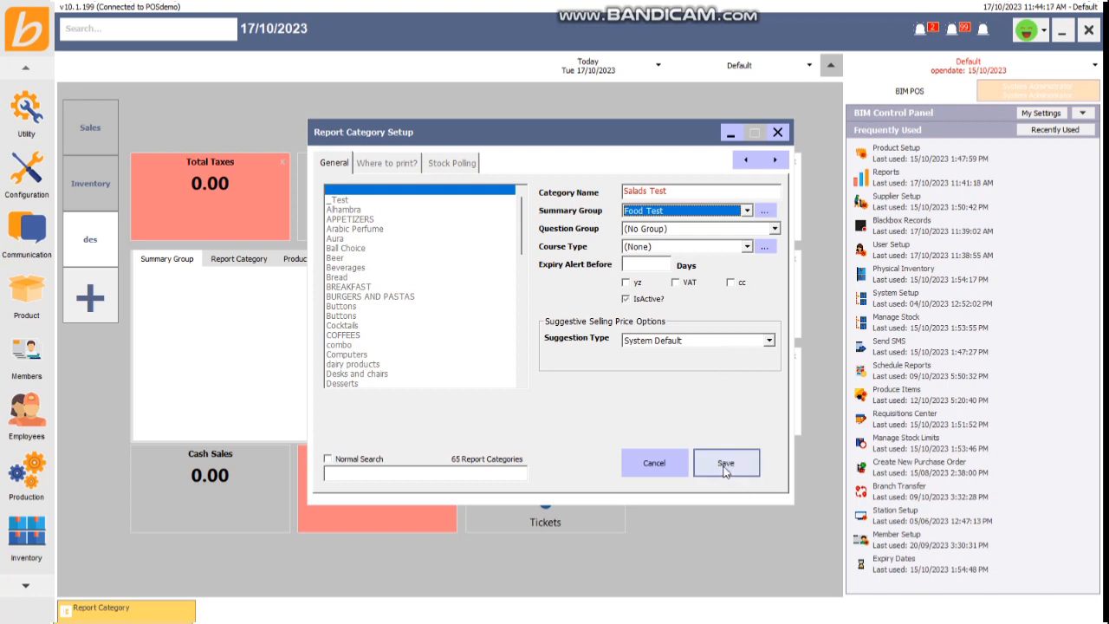
Step: Enable the yz, VAT and cc taxes for the Salads Test category and save it
{"action": "left_click", "coordinate": [627, 284]}
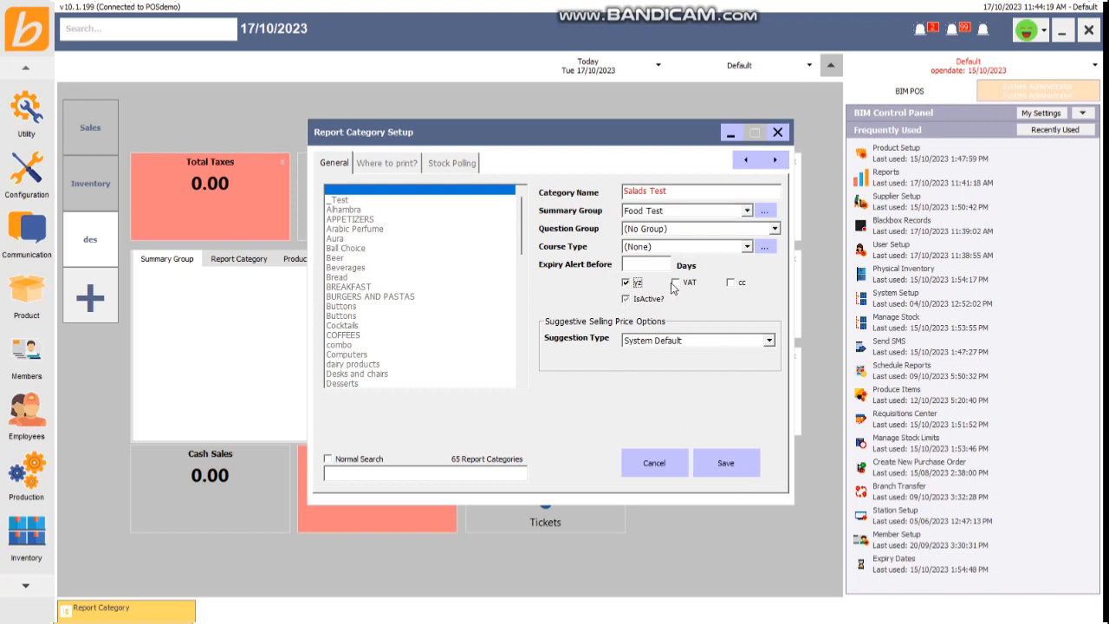
{"action": "left_click", "coordinate": [674, 284]}
{"action": "left_click", "coordinate": [730, 284]}
{"action": "left_click", "coordinate": [729, 464]}
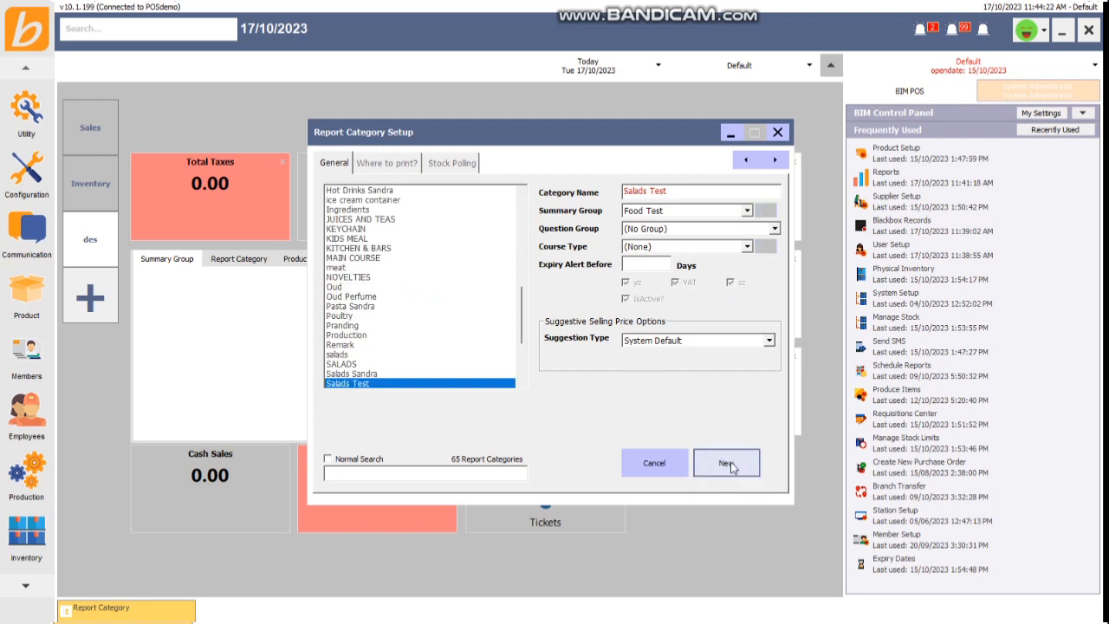
Step: Enable the Kitchen print channel for the Salads Test report category
{"action": "left_click", "coordinate": [387, 165]}
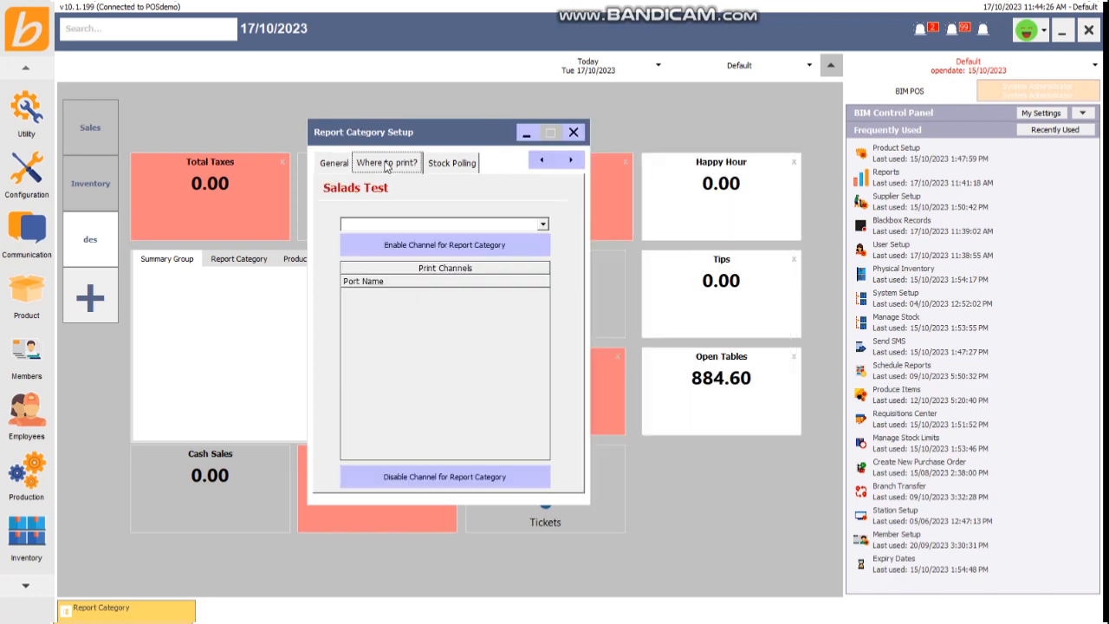
{"action": "left_click", "coordinate": [411, 223]}
{"action": "left_click", "coordinate": [370, 249]}
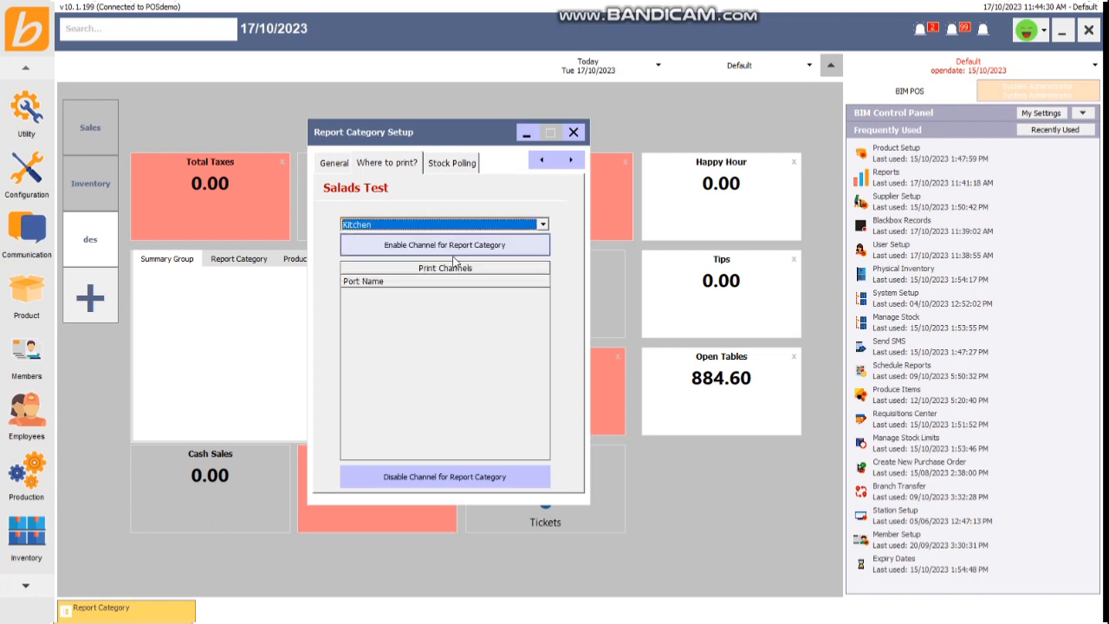
{"action": "left_click", "coordinate": [457, 247]}
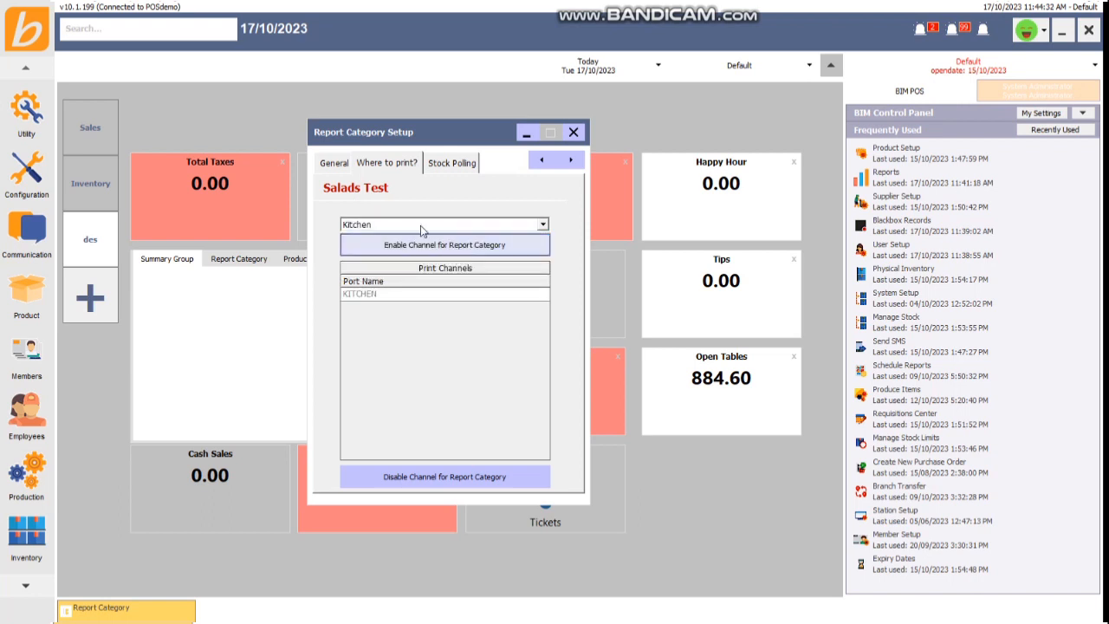
Step: Try the custom revenue center and custom location options in Salads Test's stock polling, and close the category setup without saving
{"action": "left_click", "coordinate": [469, 166]}
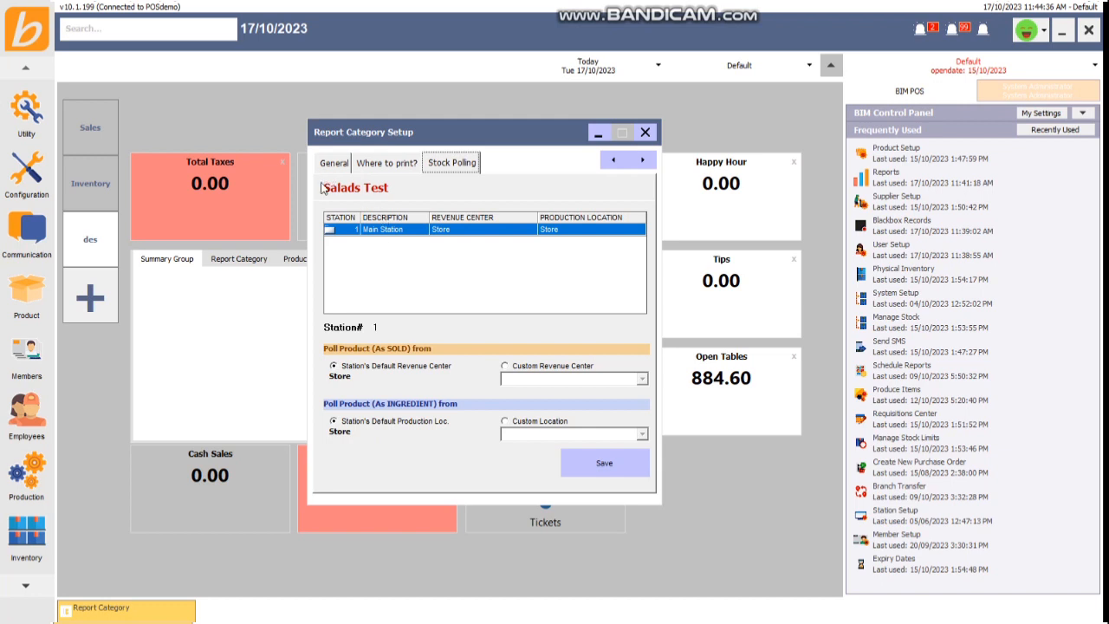
{"action": "left_click", "coordinate": [537, 366]}
{"action": "left_click", "coordinate": [537, 379]}
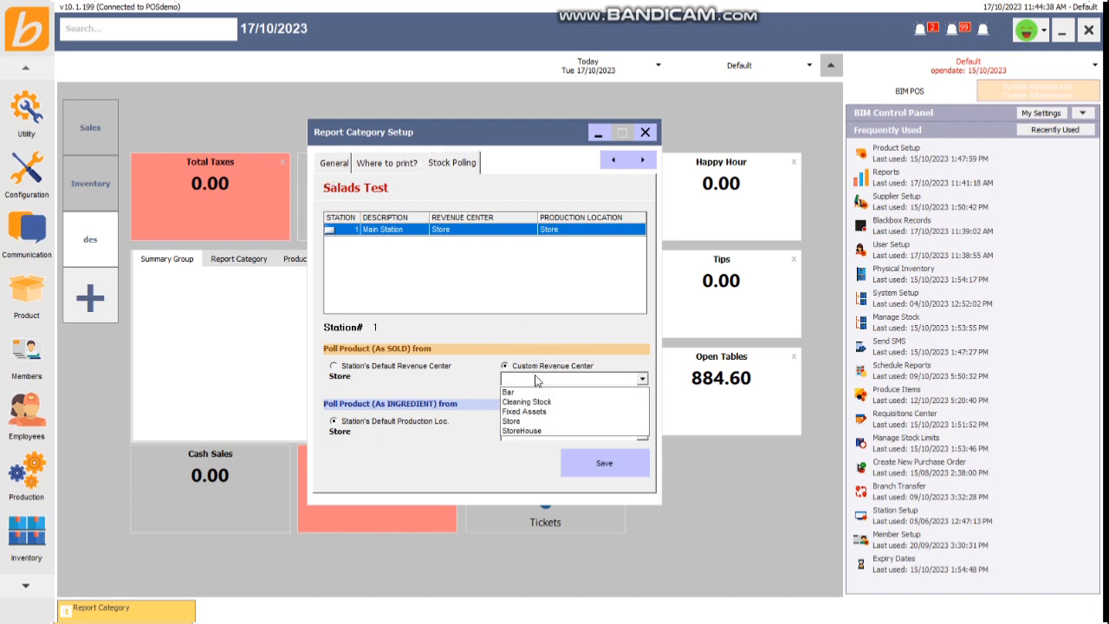
{"action": "left_click", "coordinate": [526, 408]}
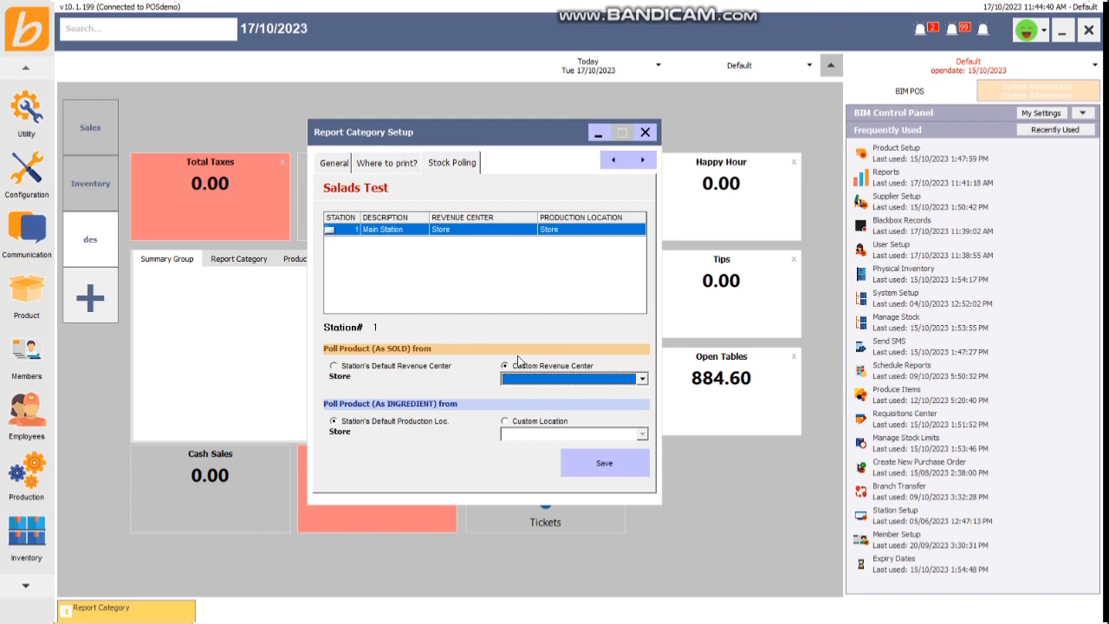
{"action": "left_click", "coordinate": [536, 422]}
{"action": "left_click", "coordinate": [536, 434]}
{"action": "left_click", "coordinate": [535, 442]}
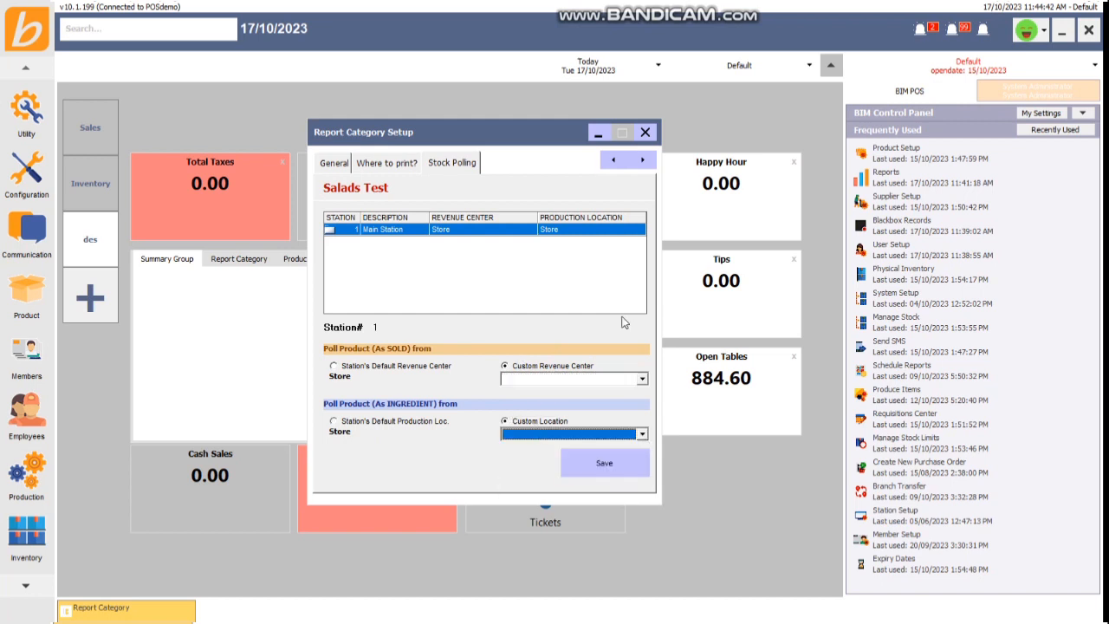
{"action": "left_click", "coordinate": [646, 133]}
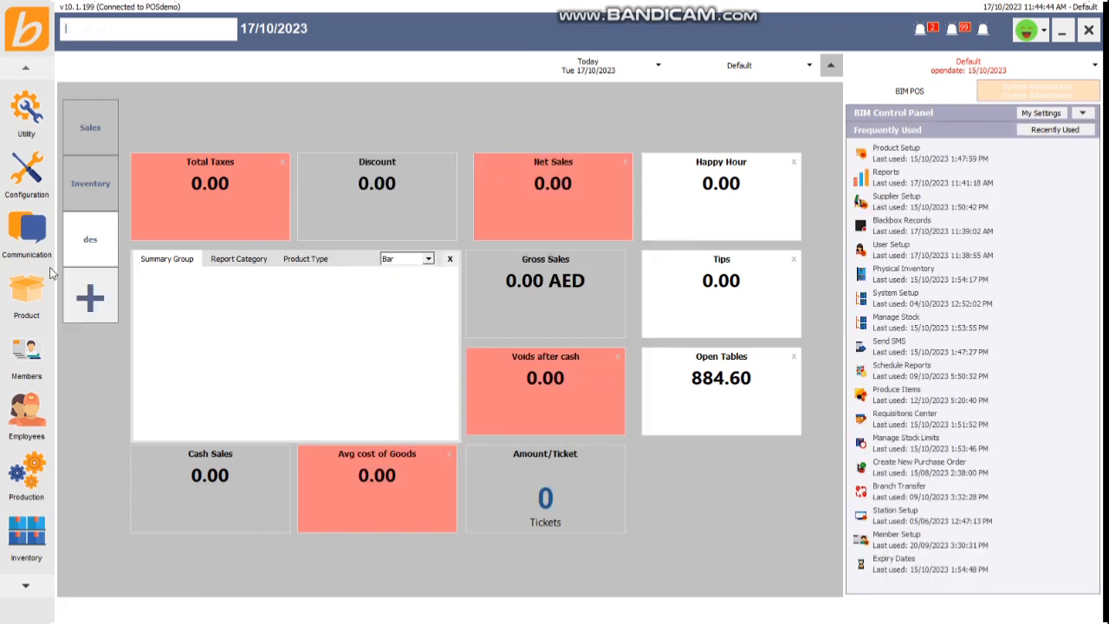
Step: Create and save a product type named "Hot Appetizers" in the product hierarchy, and close the product type setup
{"action": "left_click", "coordinate": [37, 287]}
{"action": "mouse_move", "coordinate": [176, 278]}
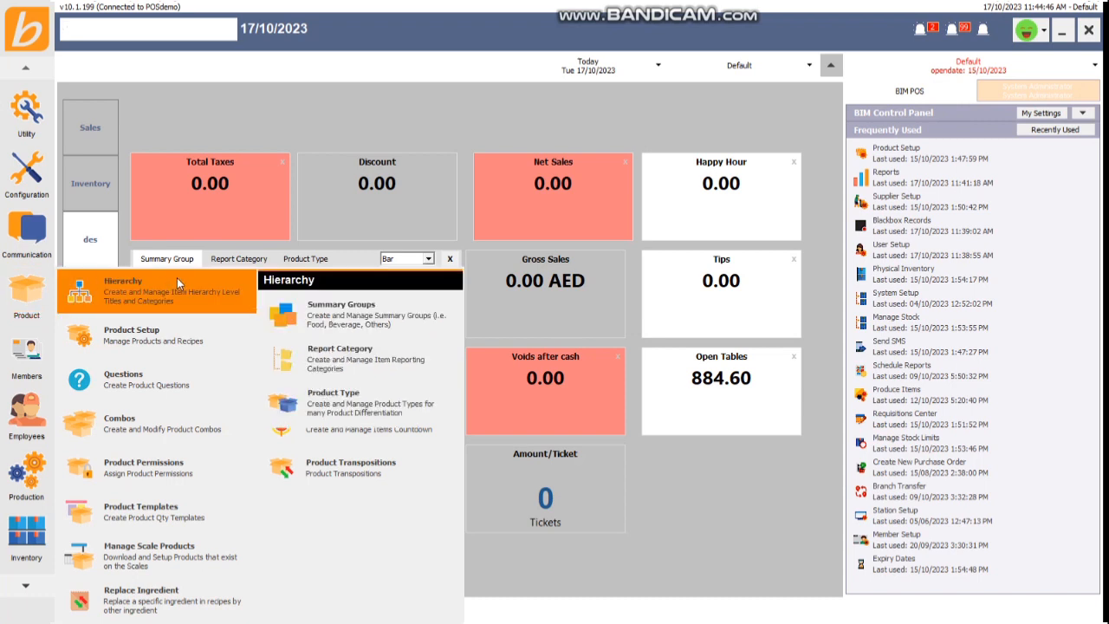
{"action": "left_click", "coordinate": [329, 392]}
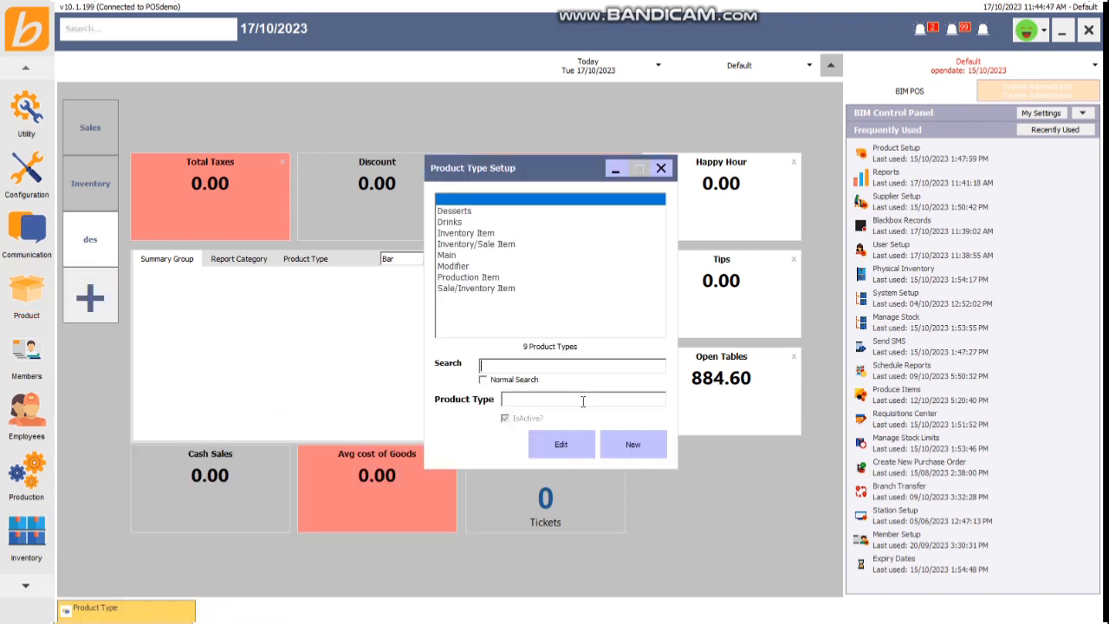
{"action": "left_click", "coordinate": [635, 444]}
{"action": "type", "text": "H"}
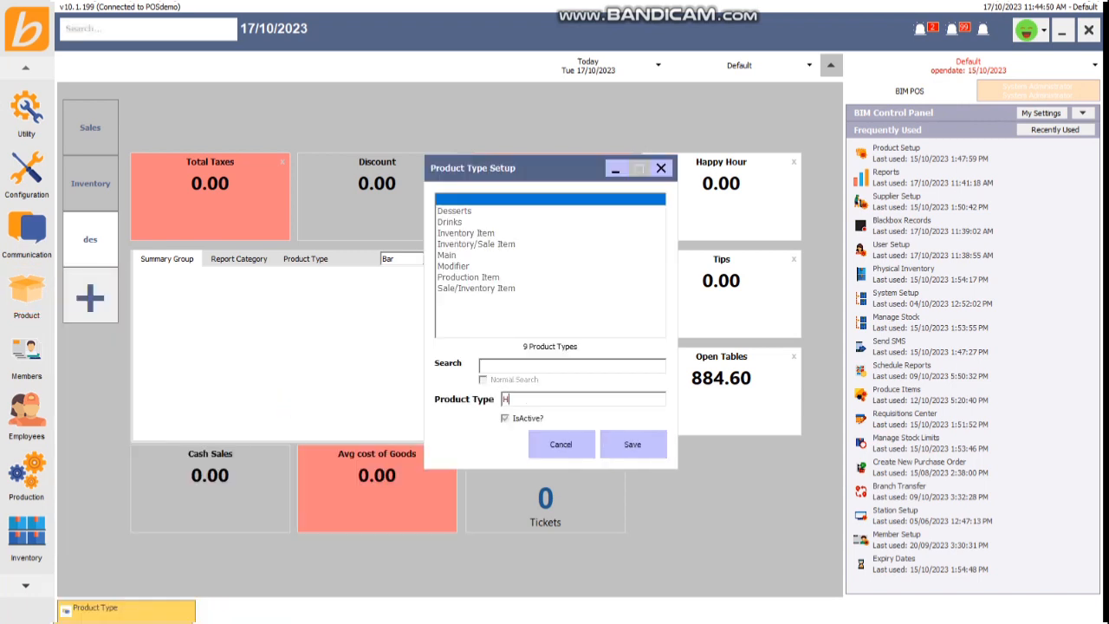
{"action": "type", "text": "ot Appetizers"}
{"action": "left_click", "coordinate": [632, 444]}
{"action": "left_click", "coordinate": [662, 171]}
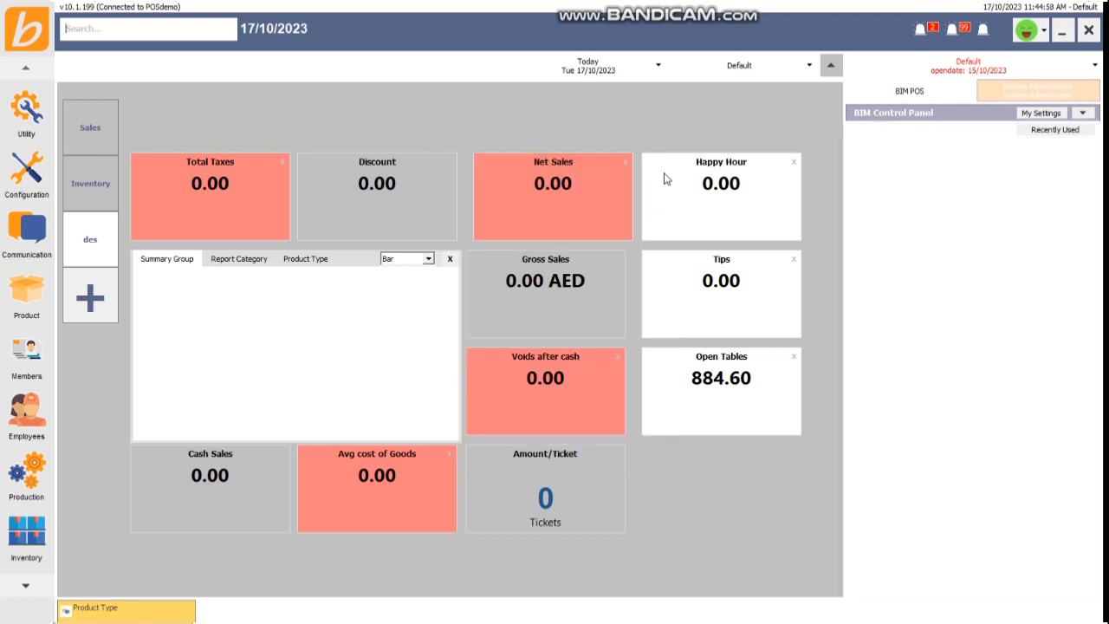
Step: Start a new sale/menu item in Product Setup and mark it as not stockable
{"action": "left_click", "coordinate": [24, 293]}
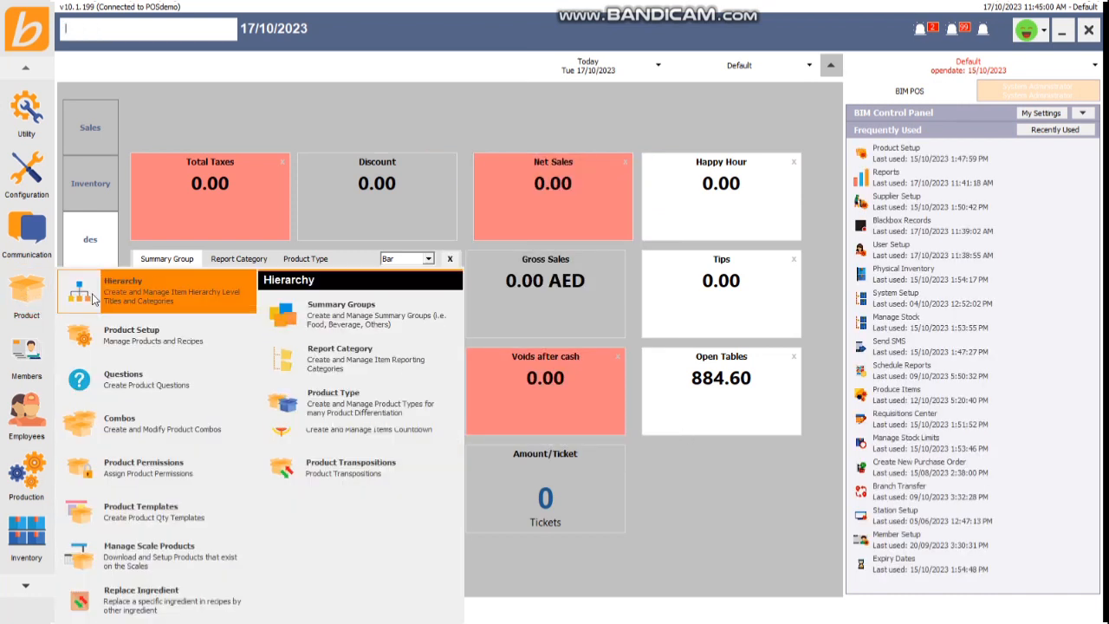
{"action": "left_click", "coordinate": [89, 338]}
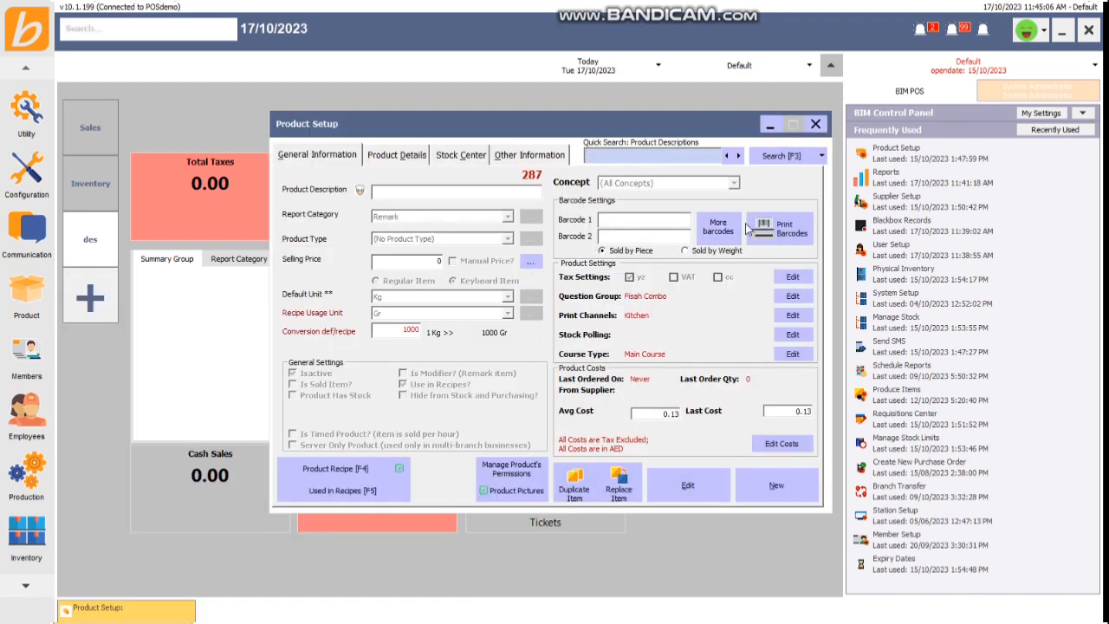
{"action": "left_click", "coordinate": [778, 494]}
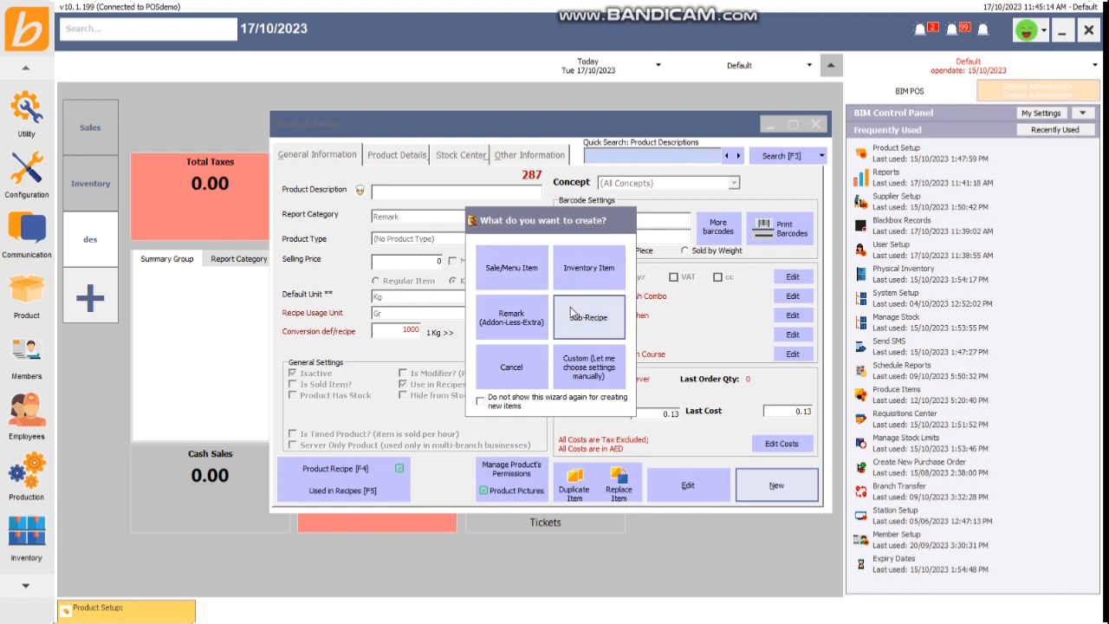
{"action": "left_click", "coordinate": [514, 273]}
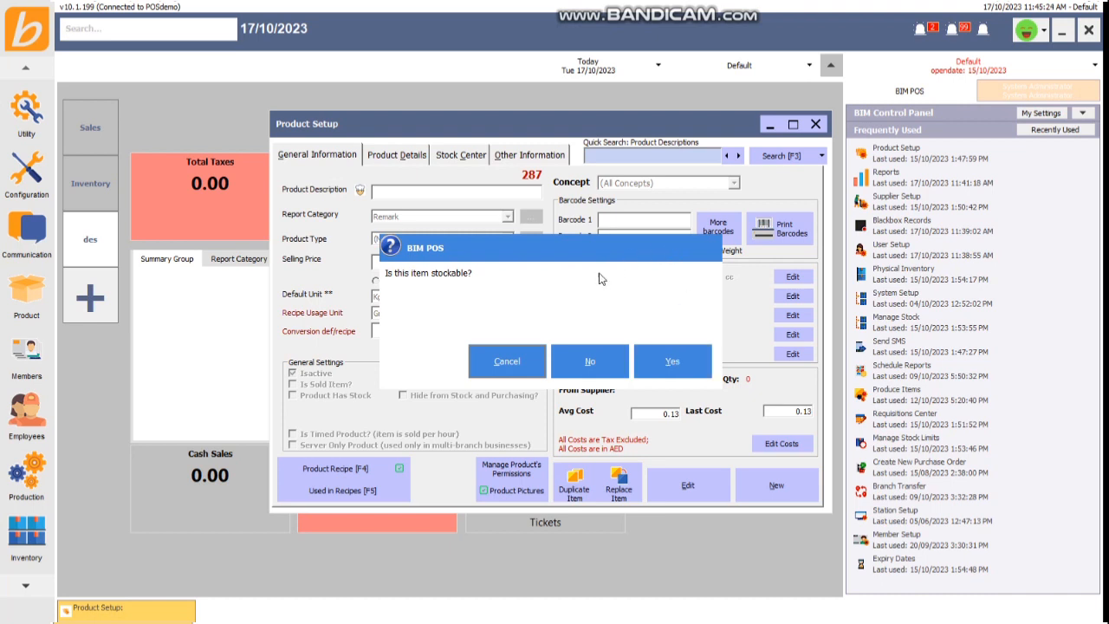
{"action": "left_click", "coordinate": [587, 372]}
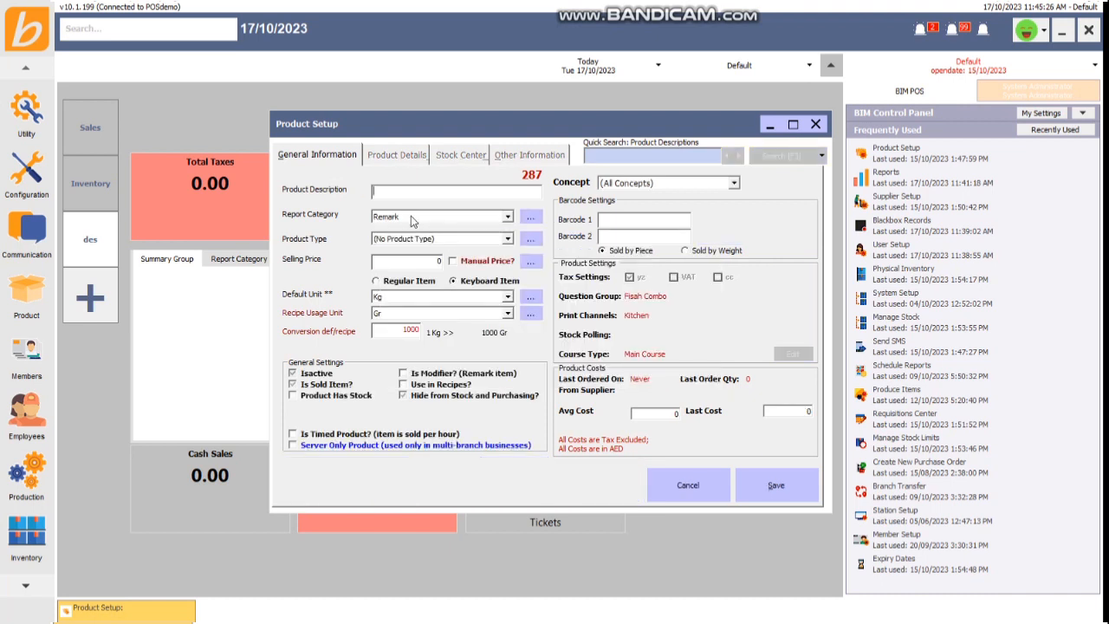
Step: Describe the new product as "Chicken Escalope platter test" and assign it to the MAIN COURSE report category
{"action": "type", "text": "Chicken Escalope platter test"}
{"action": "left_click", "coordinate": [424, 218]}
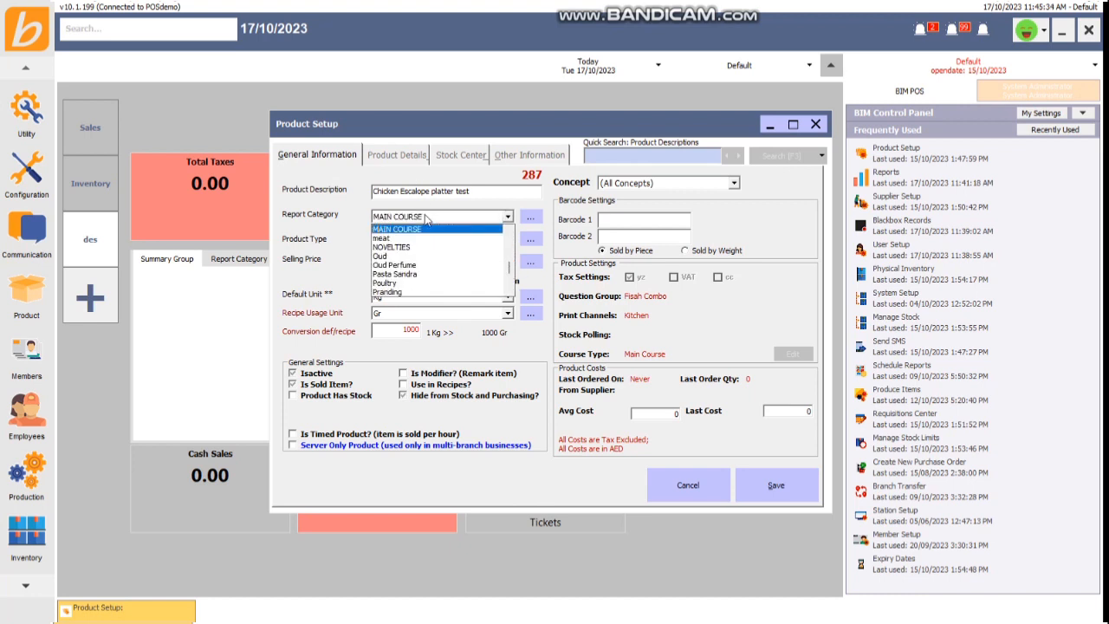
{"action": "left_click", "coordinate": [424, 217]}
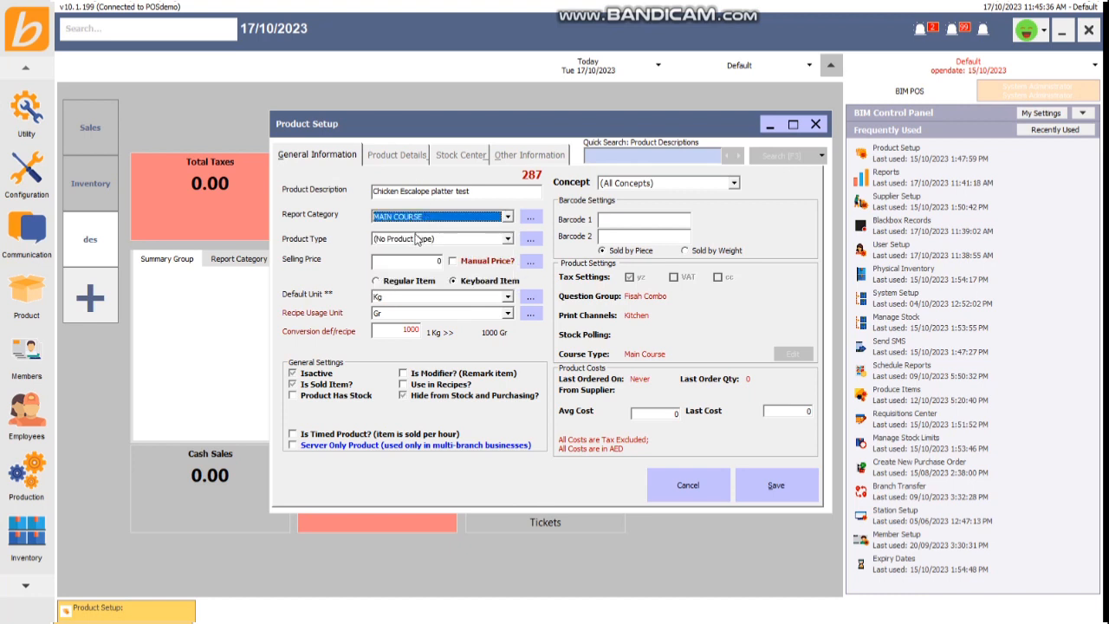
Step: Set the product's selling price to 100 and its default unit to Each
{"action": "left_click", "coordinate": [402, 262]}
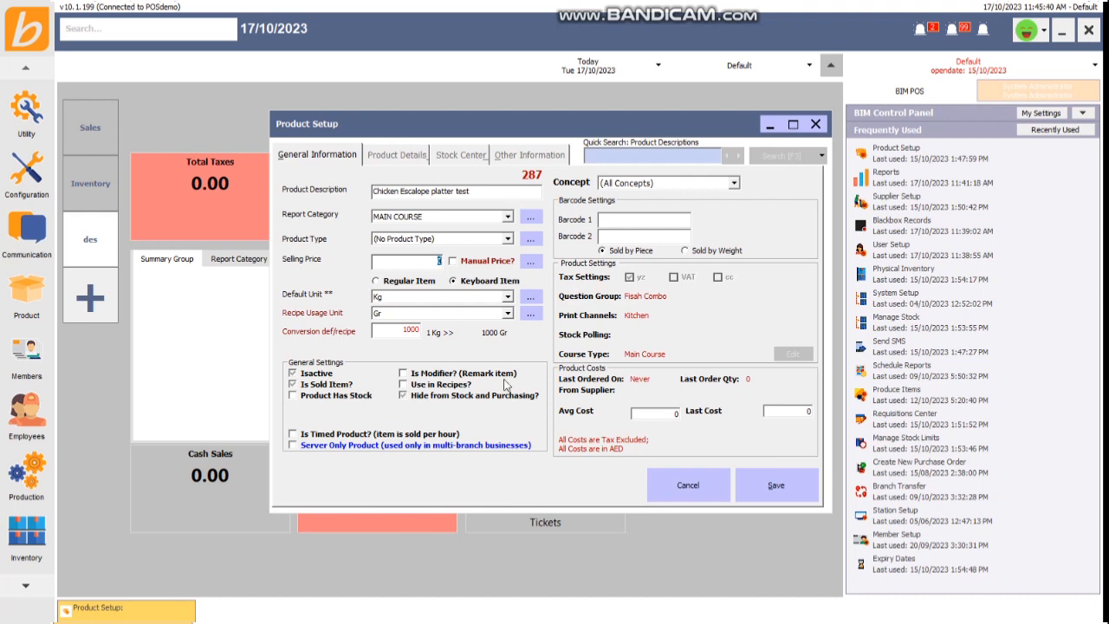
{"action": "type", "text": "100"}
{"action": "left_click", "coordinate": [419, 299]}
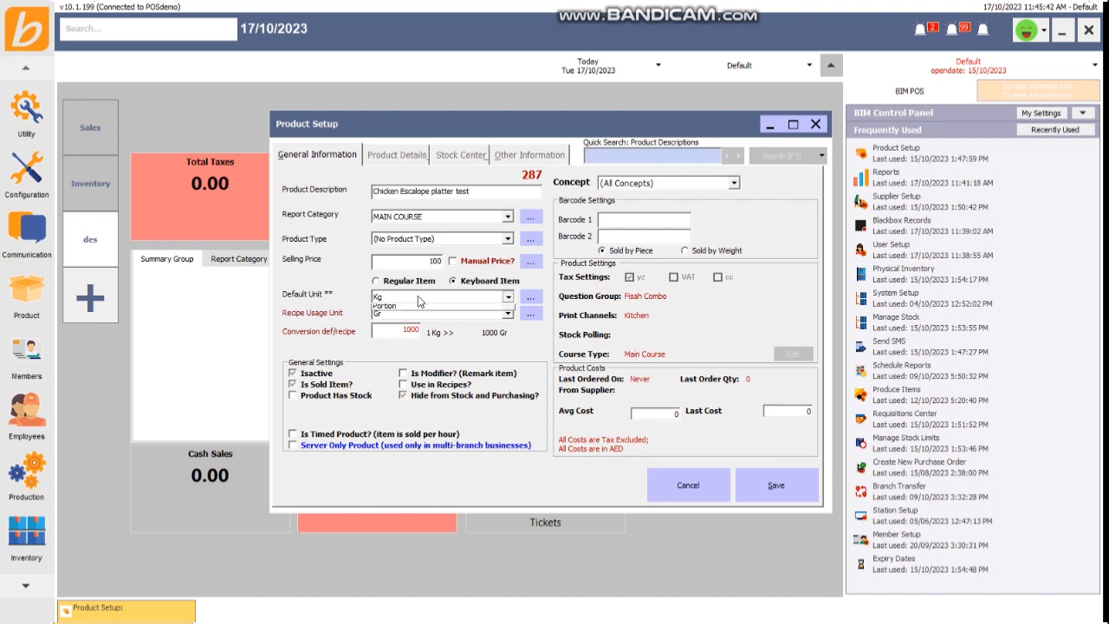
{"action": "key", "text": "e"}
{"action": "left_click", "coordinate": [418, 301]}
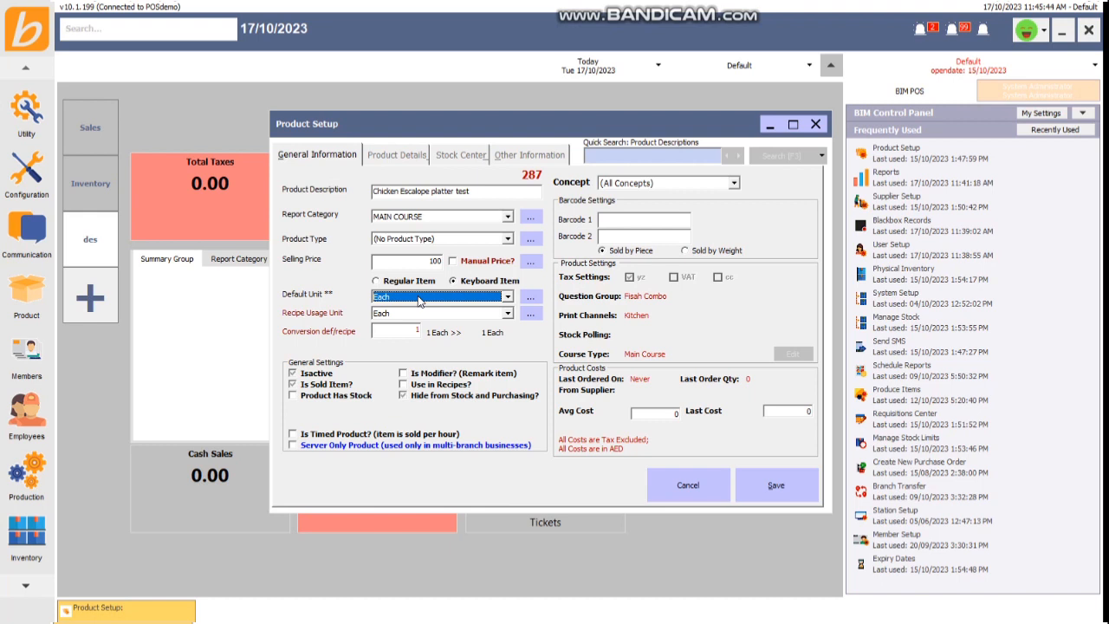
Step: Save the Chicken Escalope platter test product and start a new inventory item
{"action": "left_click", "coordinate": [780, 486]}
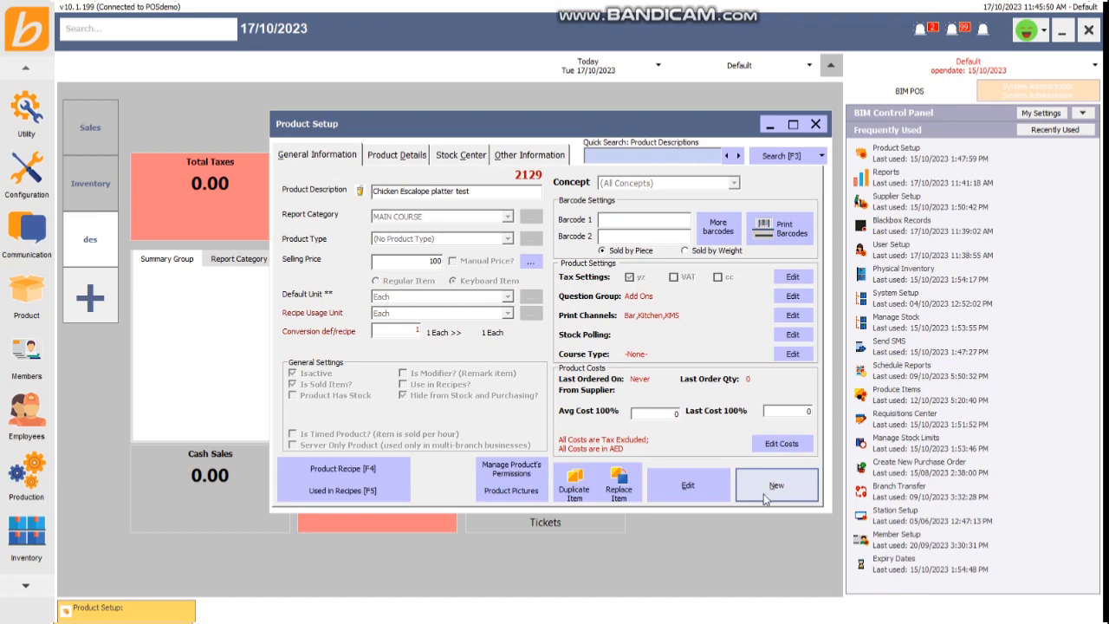
{"action": "left_click", "coordinate": [755, 489]}
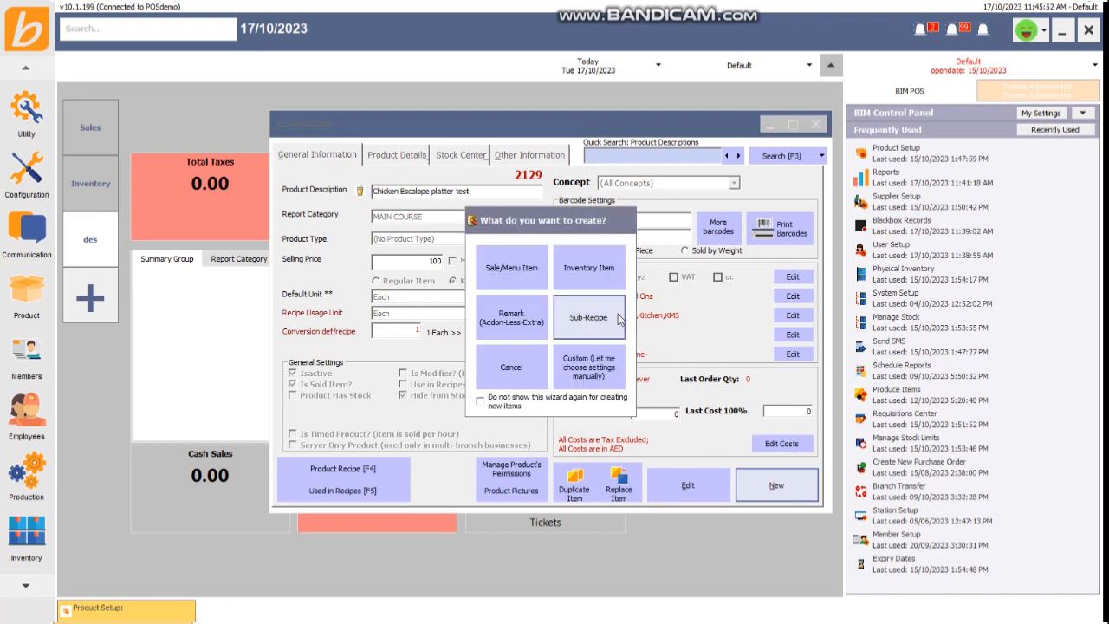
{"action": "left_click", "coordinate": [593, 286]}
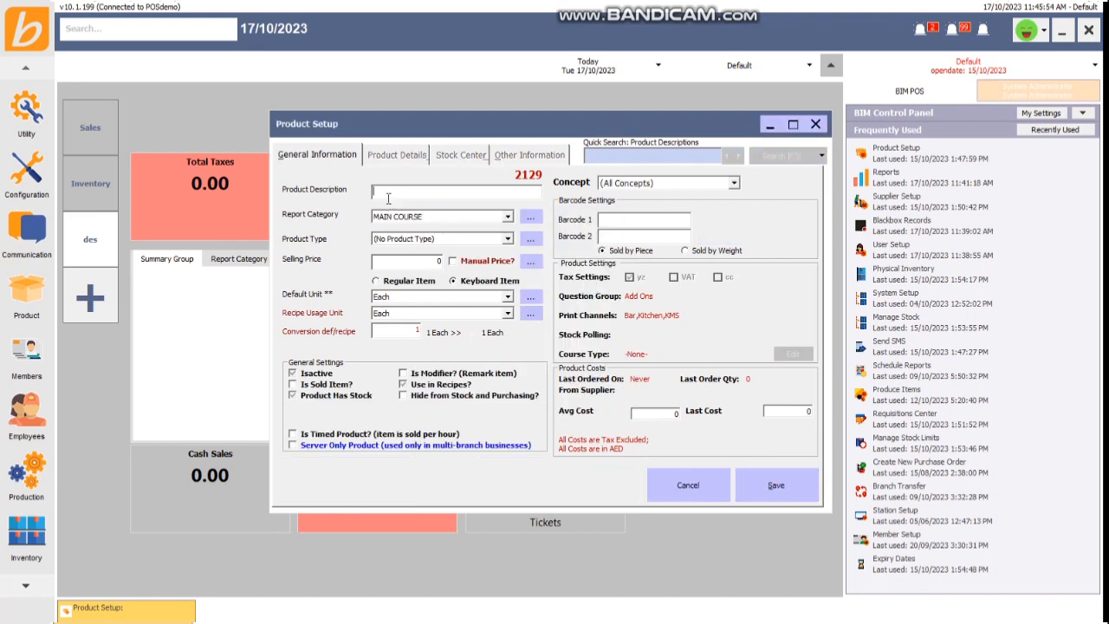
Step: Describe the new inventory item as "Chicken Breast Test" and assign it to the Ingredients report category
{"action": "type", "text": "Chicken Breast Test"}
{"action": "left_click", "coordinate": [408, 219]}
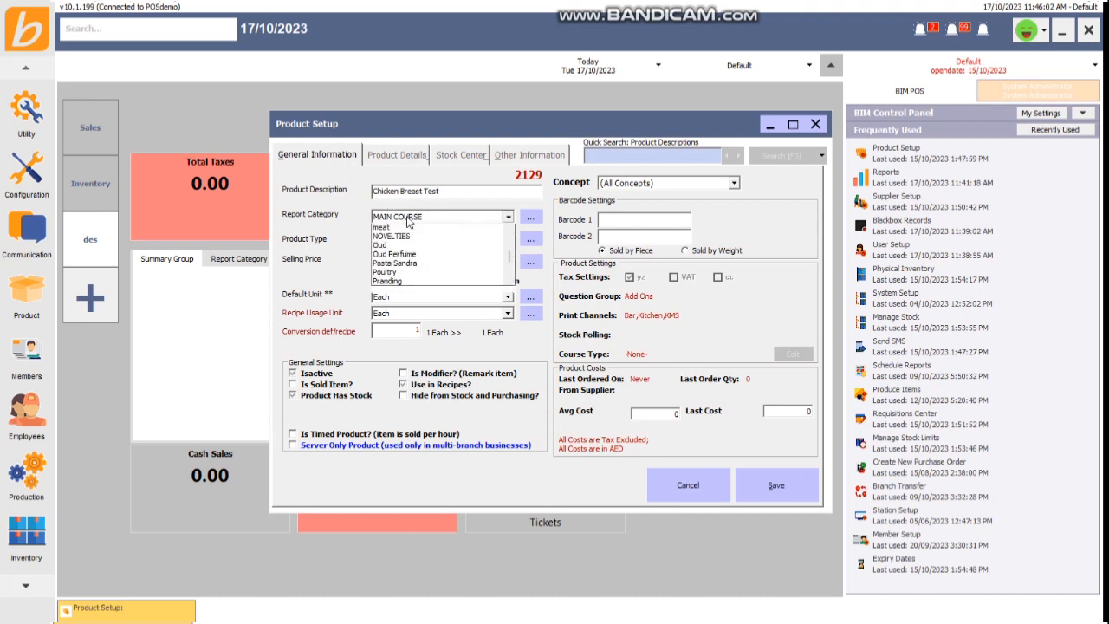
{"action": "scroll", "coordinate": [407, 221], "scroll_direction": "up", "scroll_amount": 2}
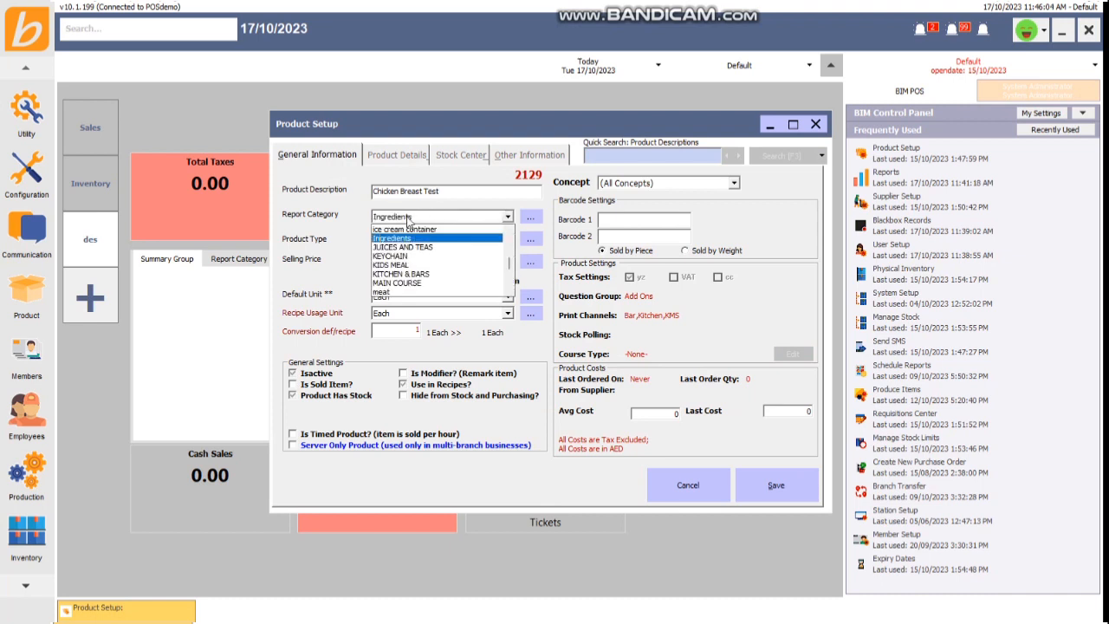
{"action": "left_click", "coordinate": [407, 219]}
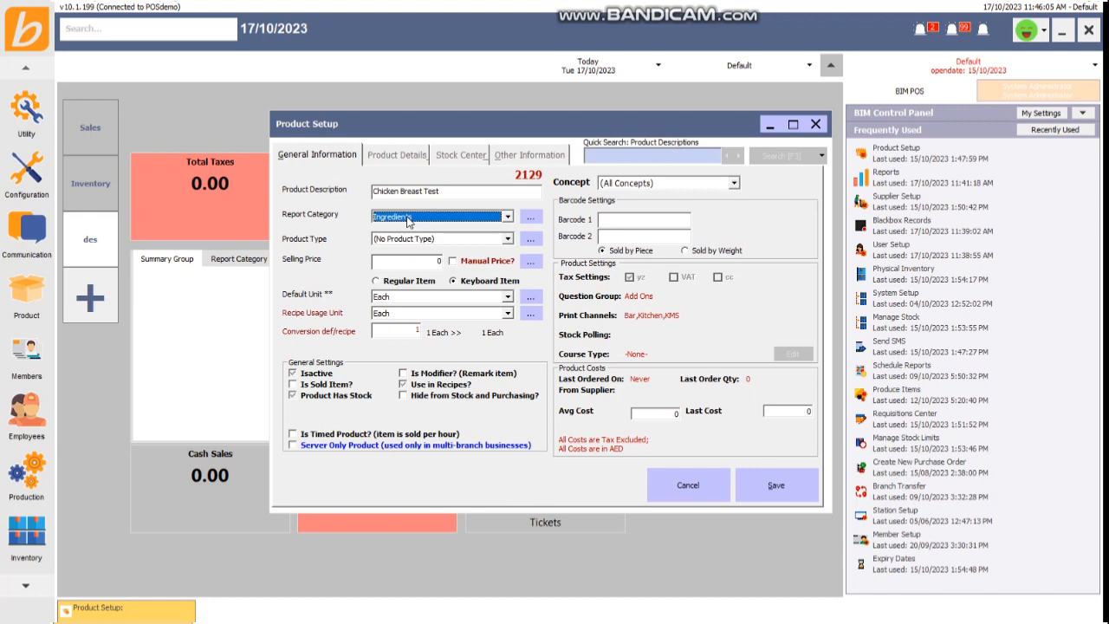
Step: Set the item's default unit to Kg and its recipe usage unit to Gr, with a conversion of 1000
{"action": "left_click", "coordinate": [421, 295]}
{"action": "scroll", "coordinate": [421, 296], "scroll_direction": "down", "scroll_amount": 4}
{"action": "left_click", "coordinate": [421, 295]}
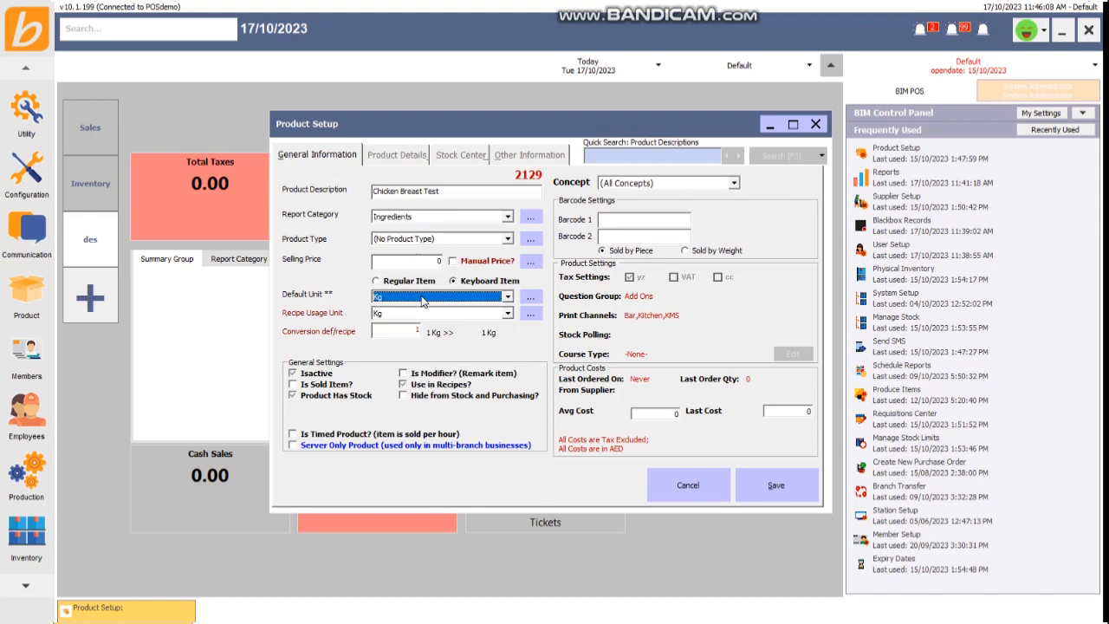
{"action": "left_click", "coordinate": [415, 313]}
{"action": "scroll", "coordinate": [414, 319], "scroll_direction": "down", "scroll_amount": 1}
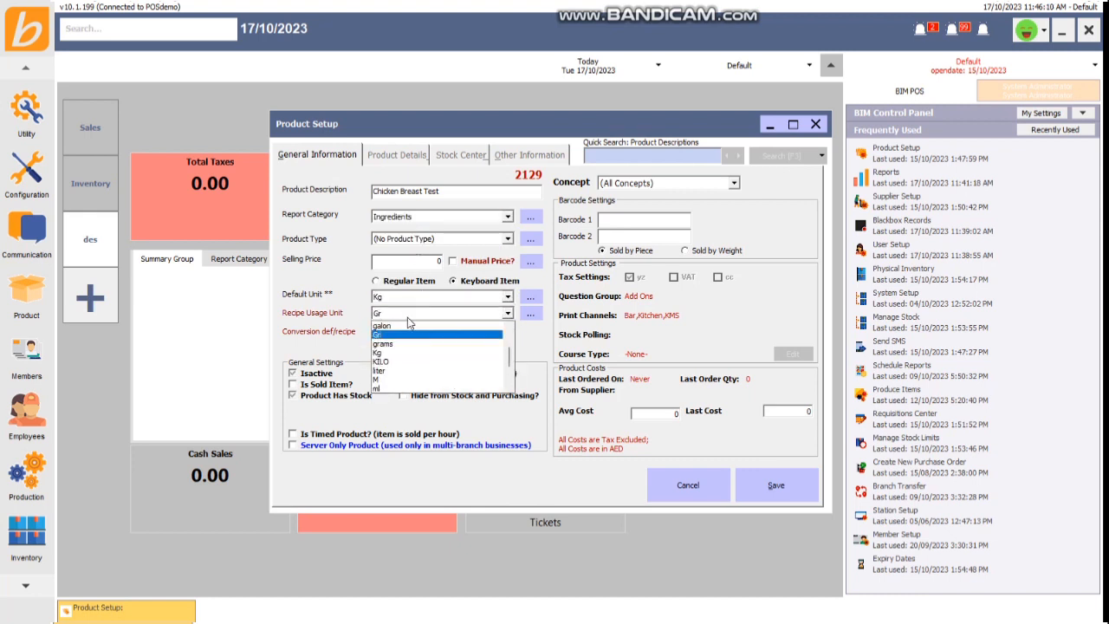
{"action": "left_click", "coordinate": [395, 330]}
{"action": "type", "text": "1000"}
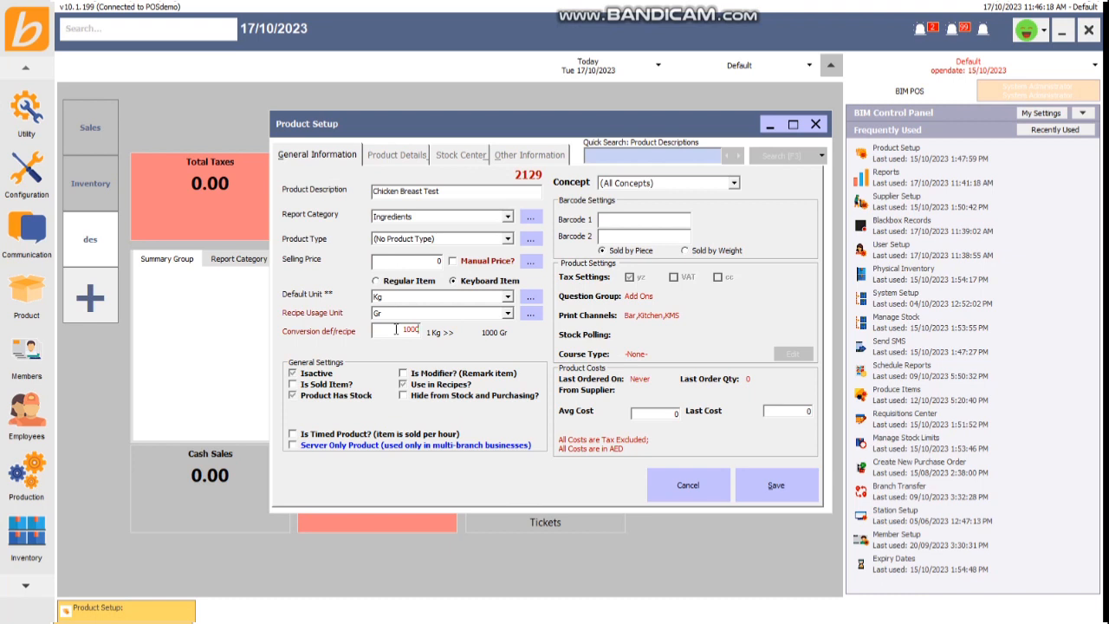
Step: Save the Chicken Breast Test item and add it only to the Default \ Kitchen location
{"action": "left_click", "coordinate": [755, 491]}
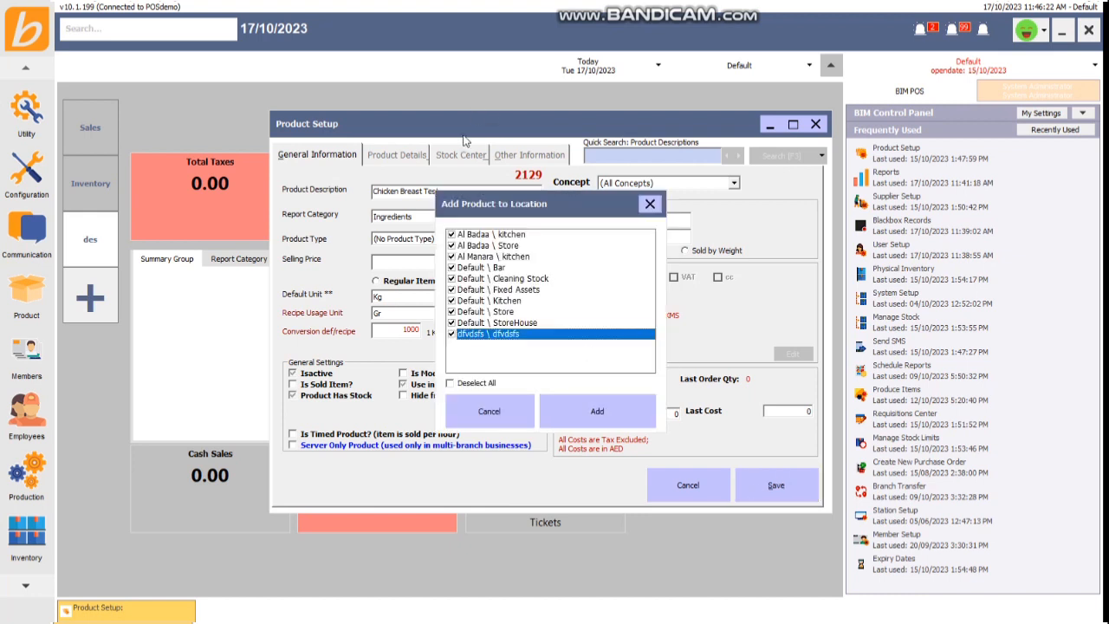
{"action": "left_click", "coordinate": [474, 383]}
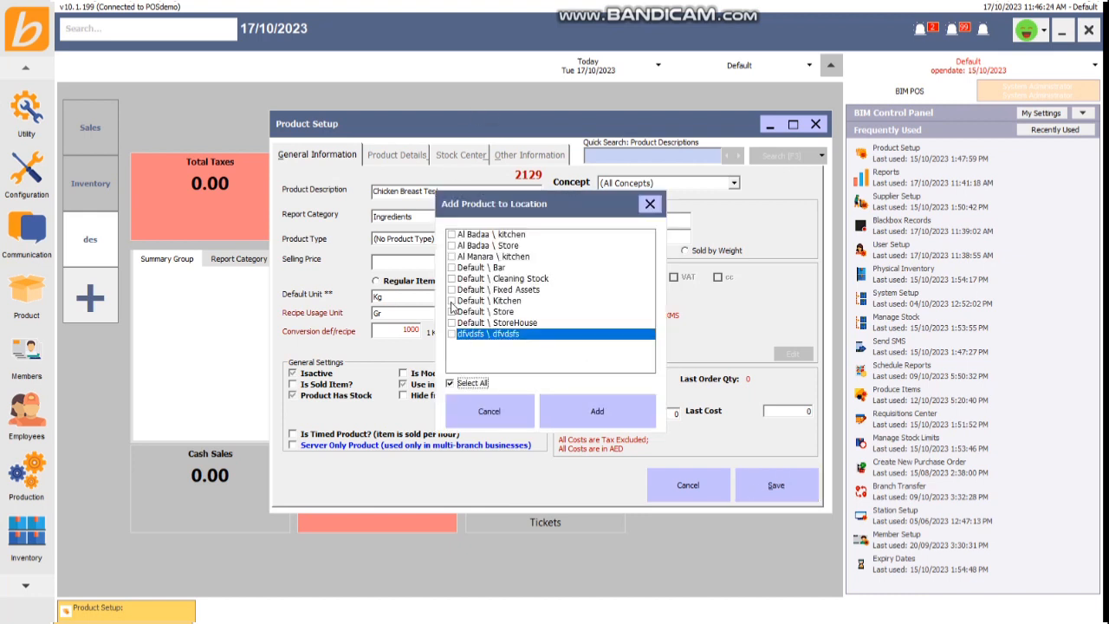
{"action": "left_click", "coordinate": [451, 301]}
{"action": "left_click", "coordinate": [635, 403]}
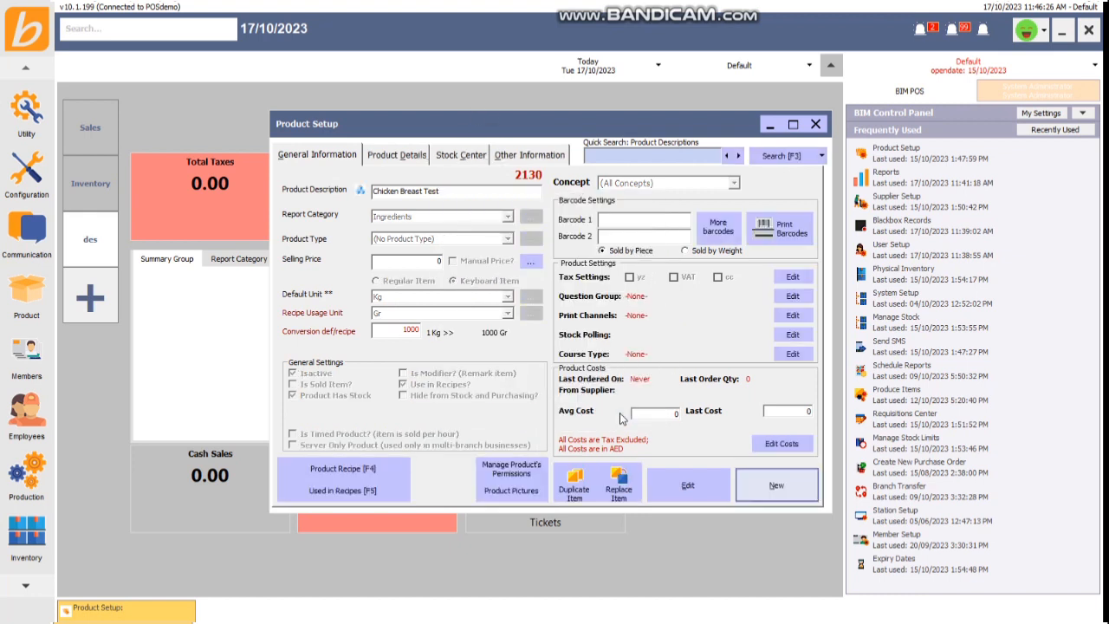
Step: Set both the average cost and the last cost of Chicken Breast Test to 12 and save the costs
{"action": "left_click", "coordinate": [667, 413]}
{"action": "type", "text": "12"}
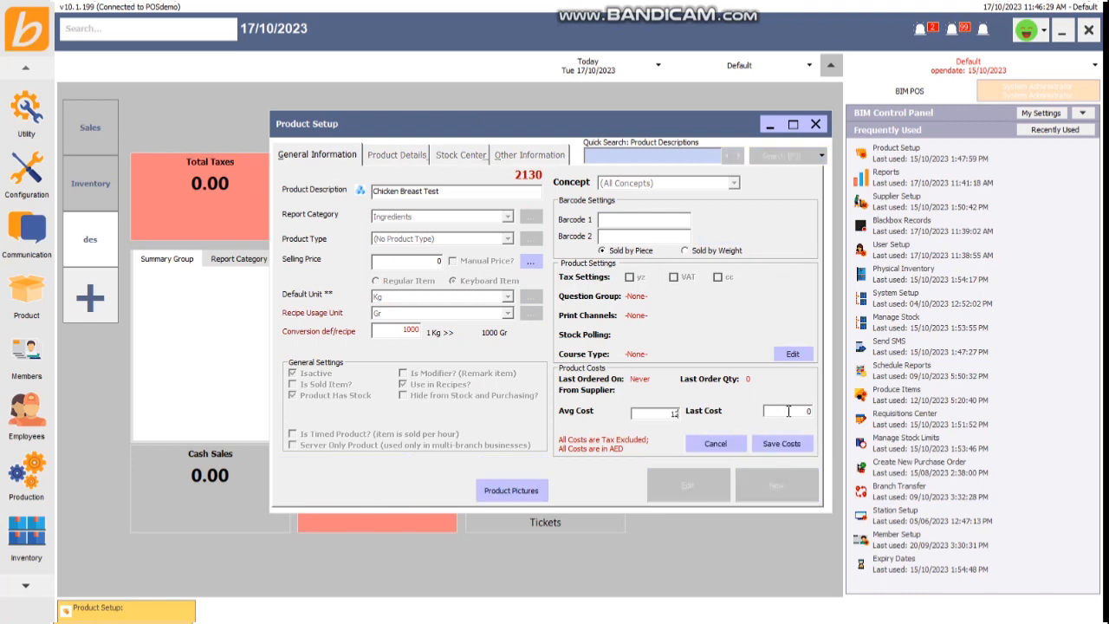
{"action": "key", "text": "Tab"}
{"action": "type", "text": "12"}
{"action": "left_click", "coordinate": [771, 449]}
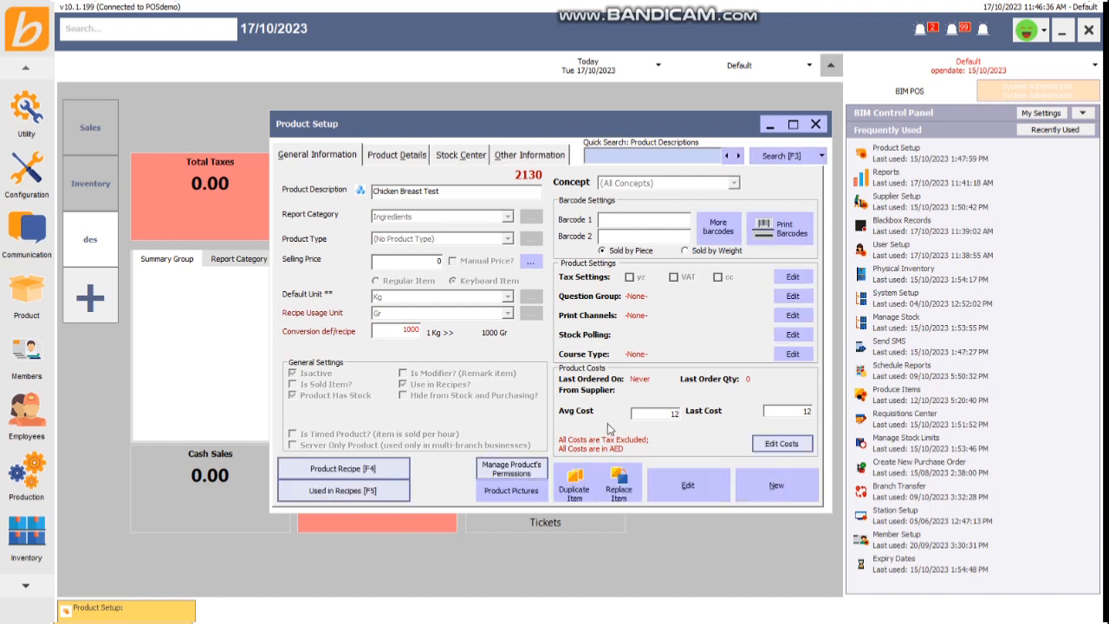
Step: Start a new inventory item described as "Escalope Sauce Prd" and assign it to the Production report category
{"action": "left_click", "coordinate": [781, 499]}
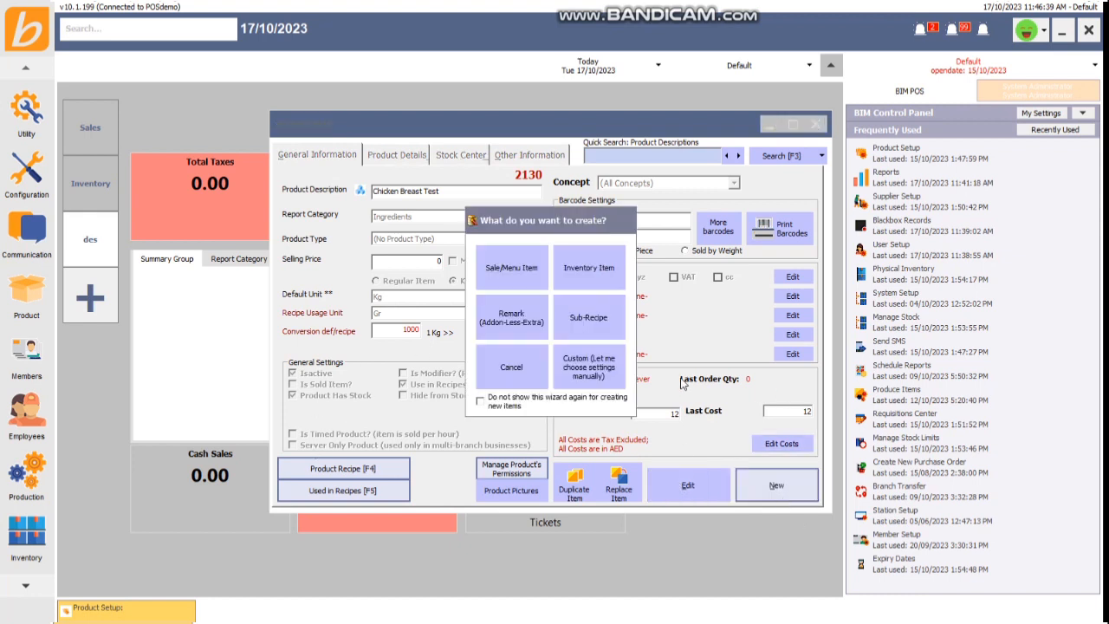
{"action": "left_click", "coordinate": [592, 270]}
{"action": "type", "text": "Es"}
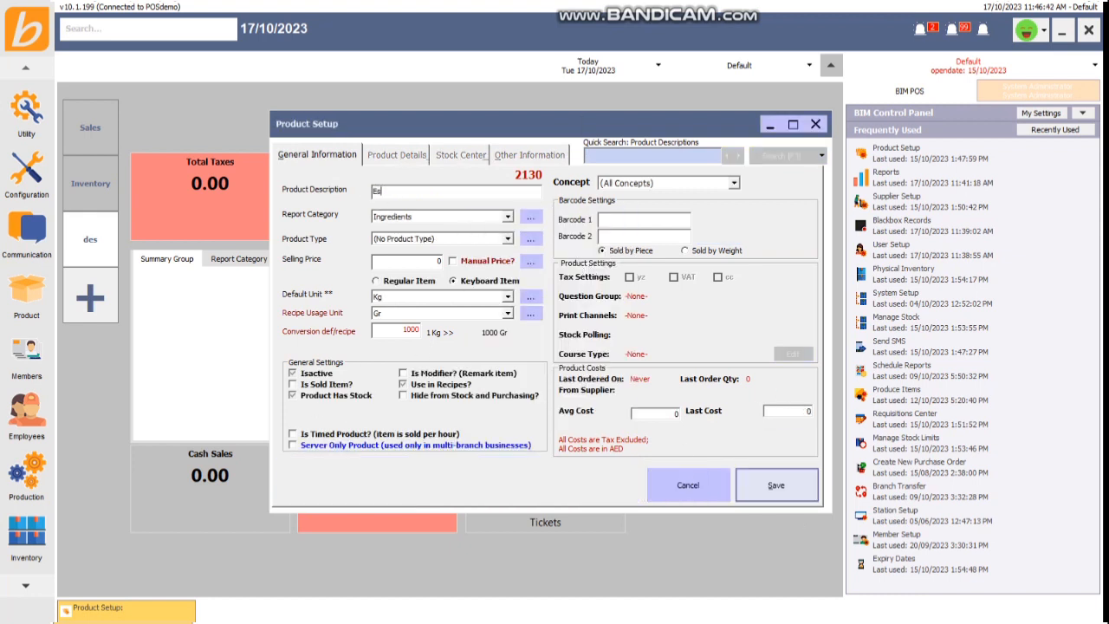
{"action": "type", "text": "calope Sauce Prd"}
{"action": "left_click", "coordinate": [440, 219]}
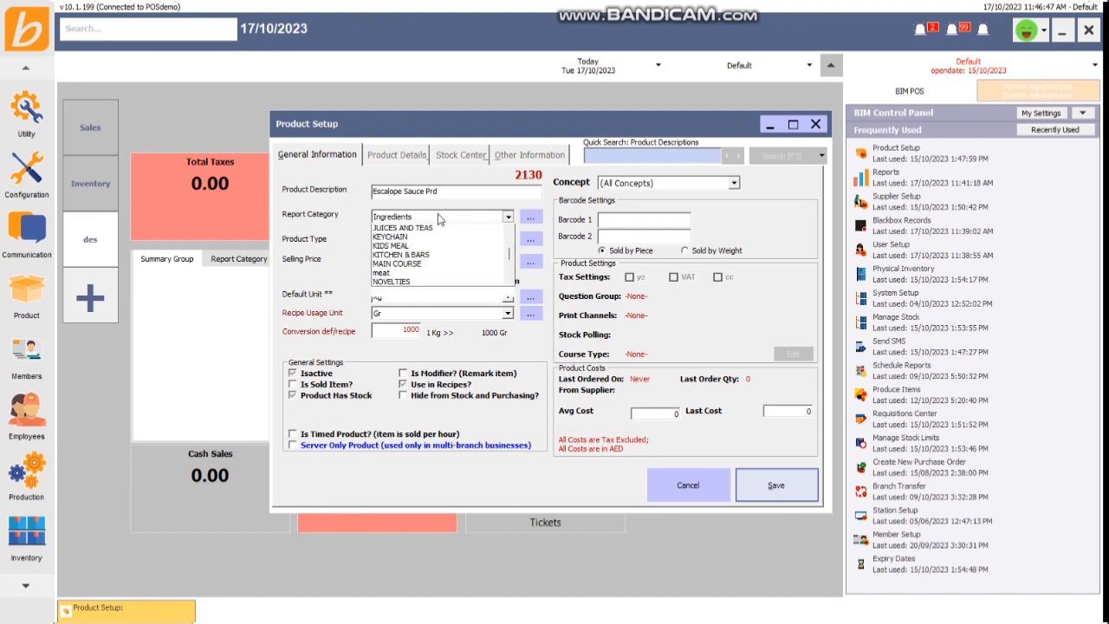
{"action": "type", "text": "pro"}
{"action": "key", "text": "Return"}
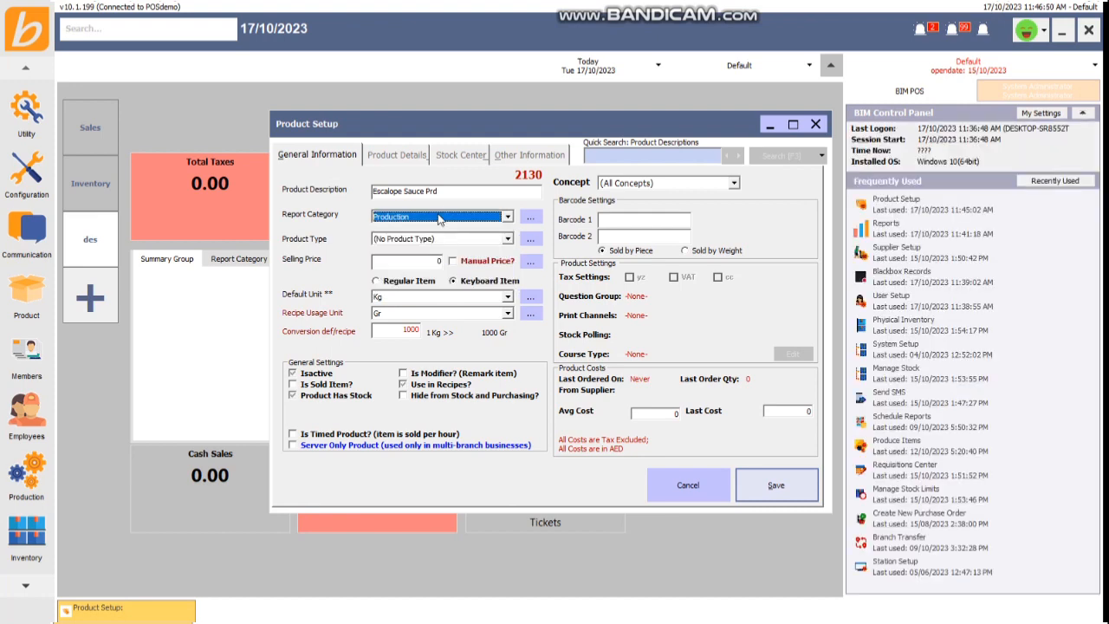
Step: Set the sauce's default unit to liter and its recipe usage unit to ml, with a conversion of 1000
{"action": "left_click", "coordinate": [414, 300]}
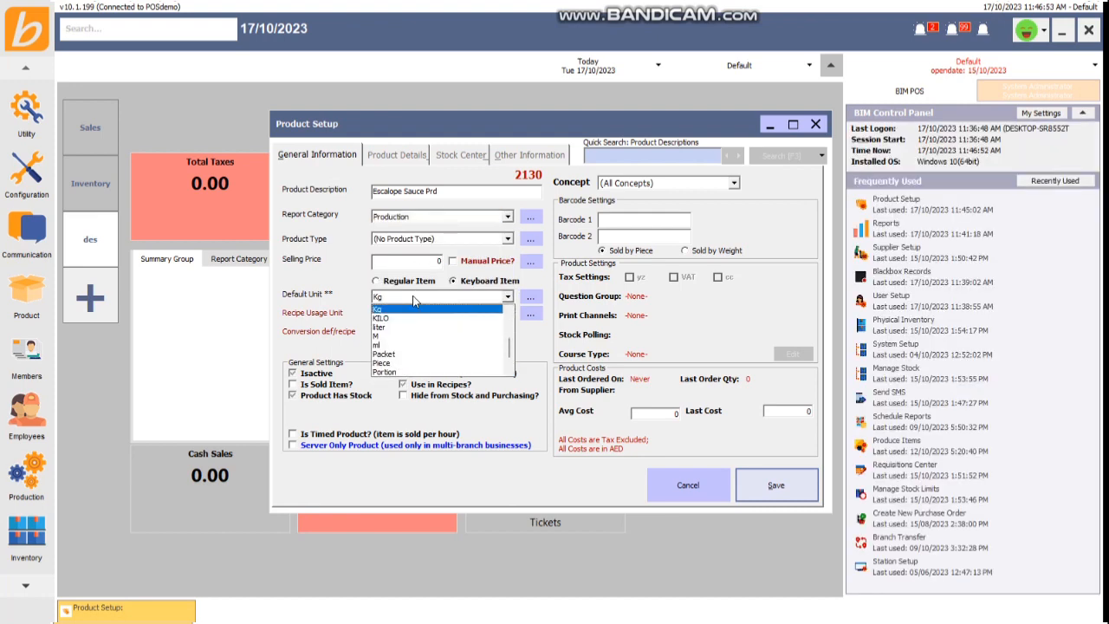
{"action": "type", "text": "l"}
{"action": "key", "text": "Return"}
{"action": "left_click", "coordinate": [409, 313]}
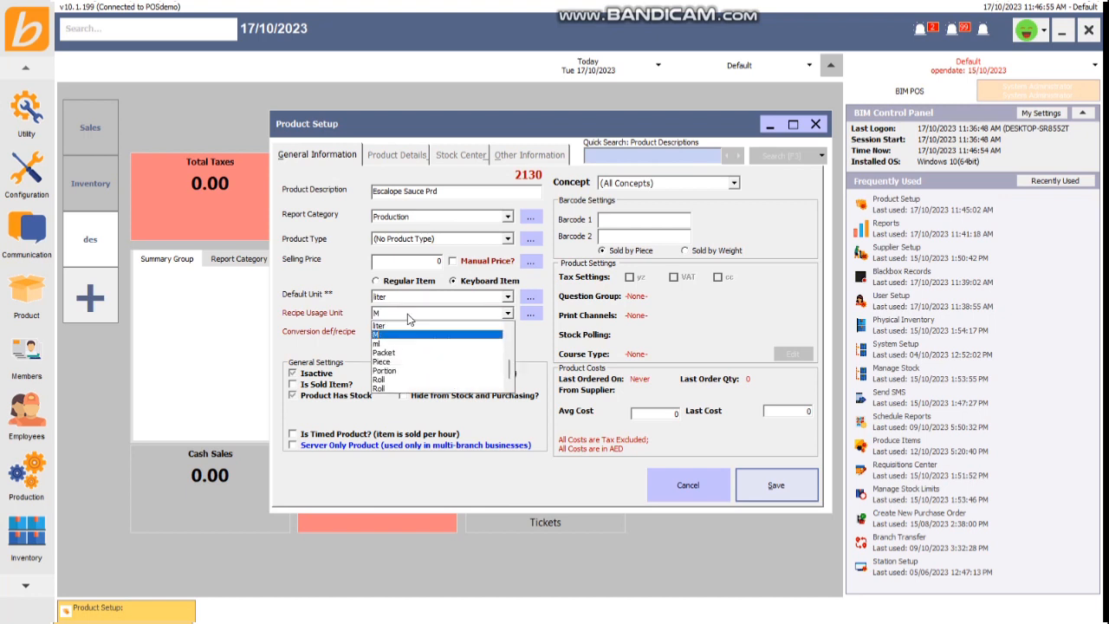
{"action": "type", "text": "ml"}
{"action": "key", "text": "Return"}
{"action": "left_click", "coordinate": [402, 332]}
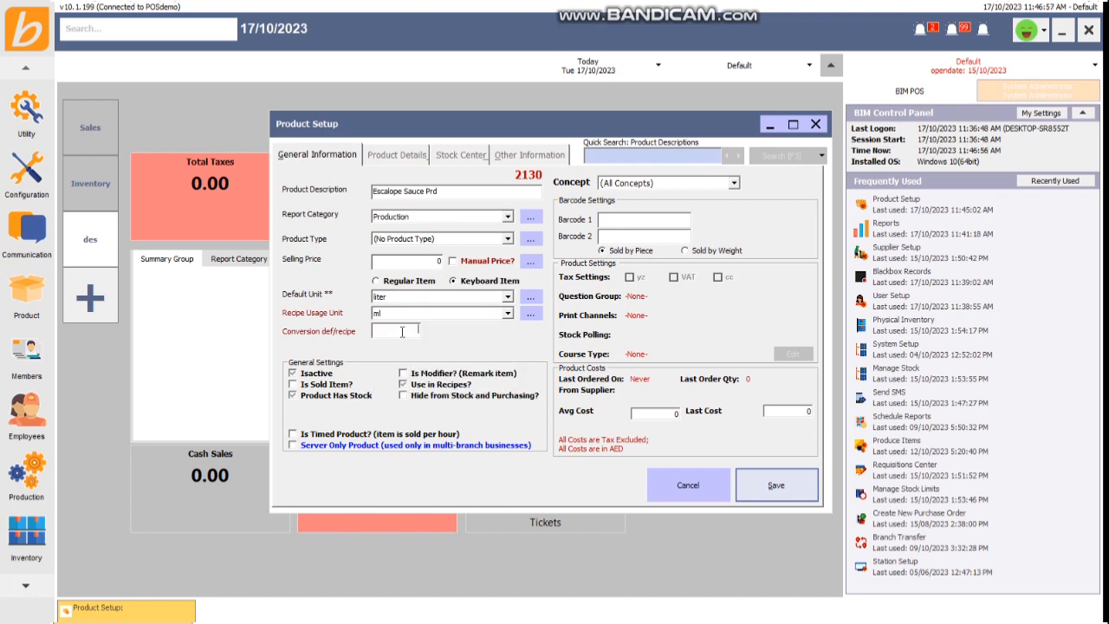
{"action": "type", "text": "1000"}
Step: Save the Escalope Sauce Prd item and add it to the Default \ Kitchen location
{"action": "left_click", "coordinate": [795, 485]}
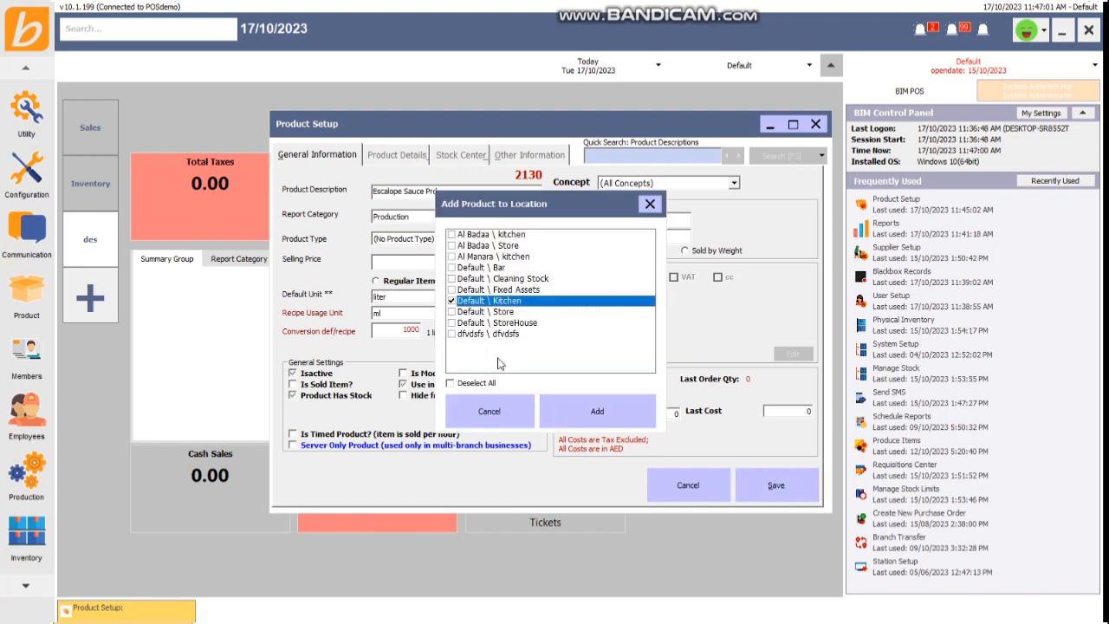
{"action": "left_click", "coordinate": [573, 404]}
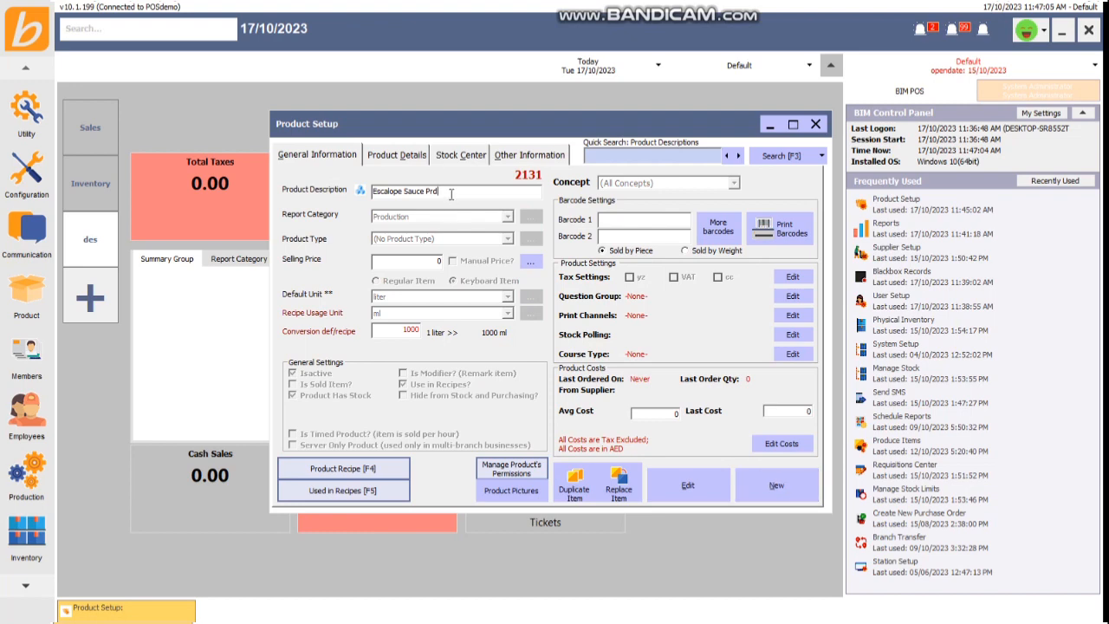
{"action": "left_click_drag", "start_coordinate": [451, 194], "coordinate": [357, 184]}
Step: Open the recipe of Escalope Sauce Prd and add 50 ml of sunflower oil as an ingredient
{"action": "left_click", "coordinate": [368, 467]}
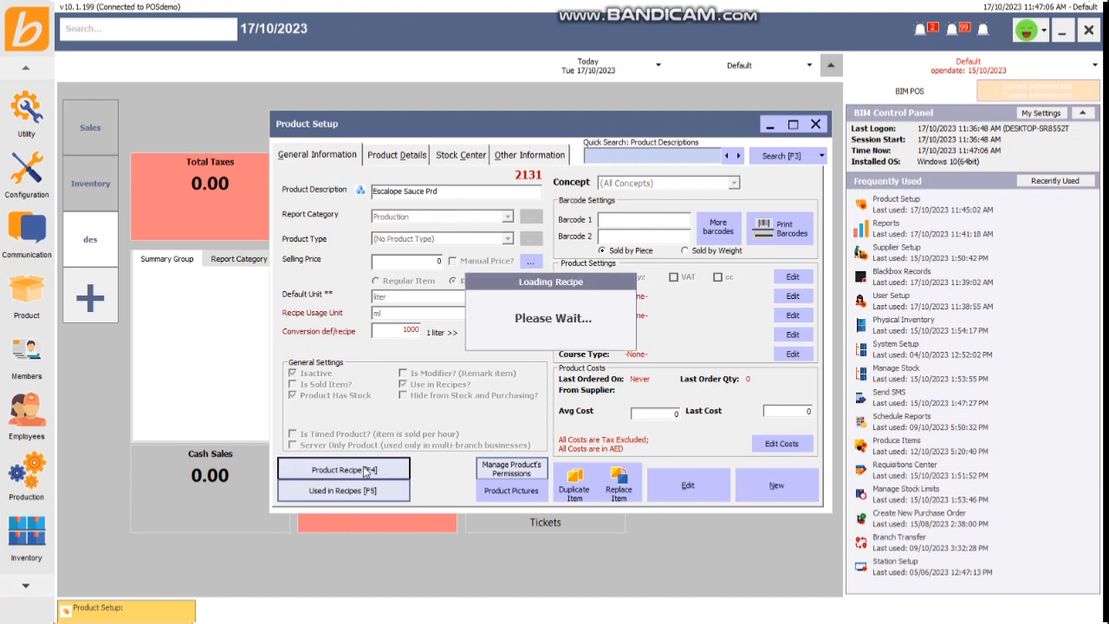
{"action": "left_click", "coordinate": [335, 426]}
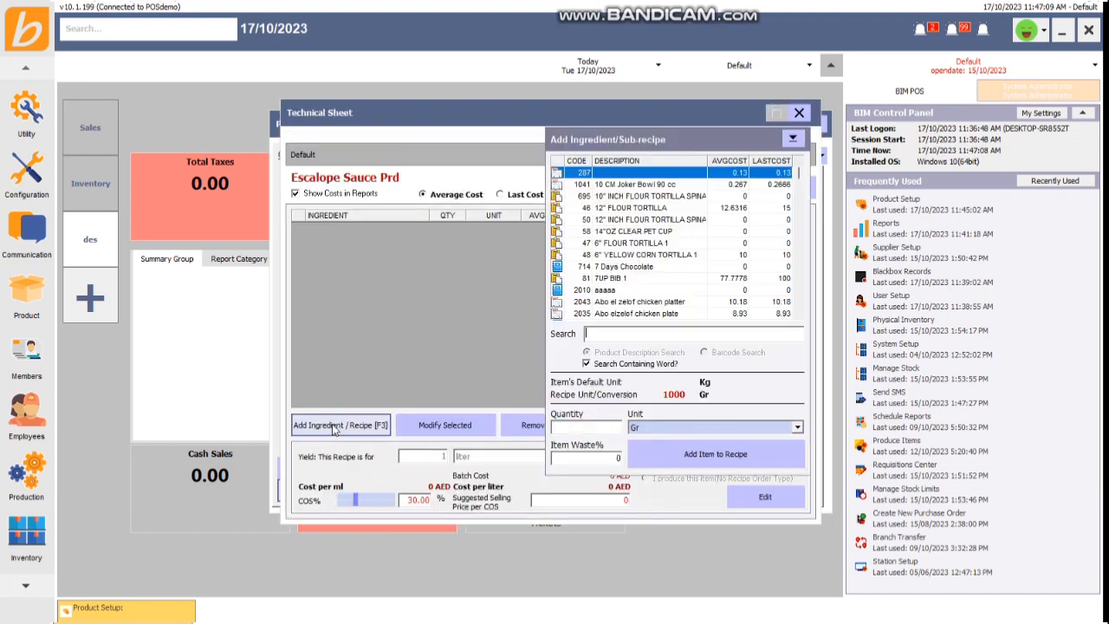
{"action": "type", "text": "oil"}
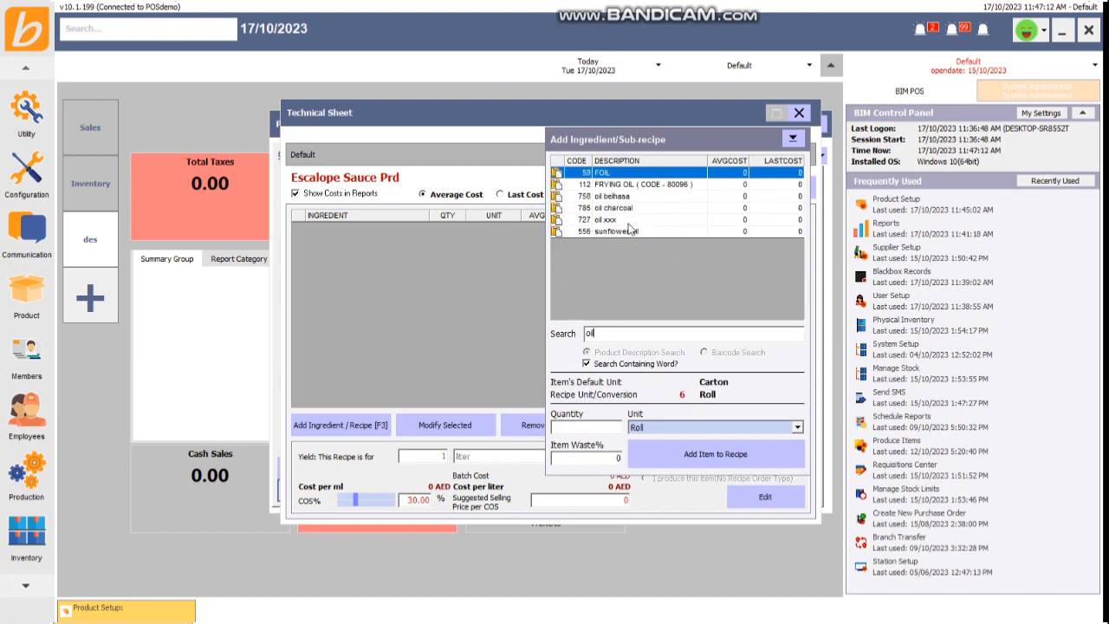
{"action": "left_click", "coordinate": [630, 230]}
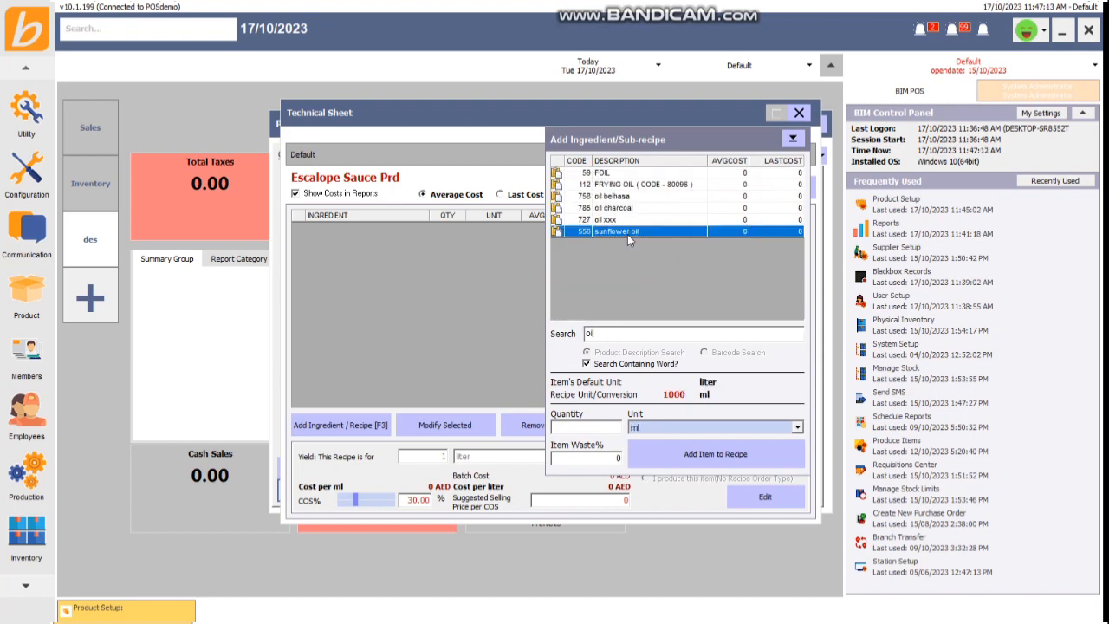
{"action": "key", "text": "Return"}
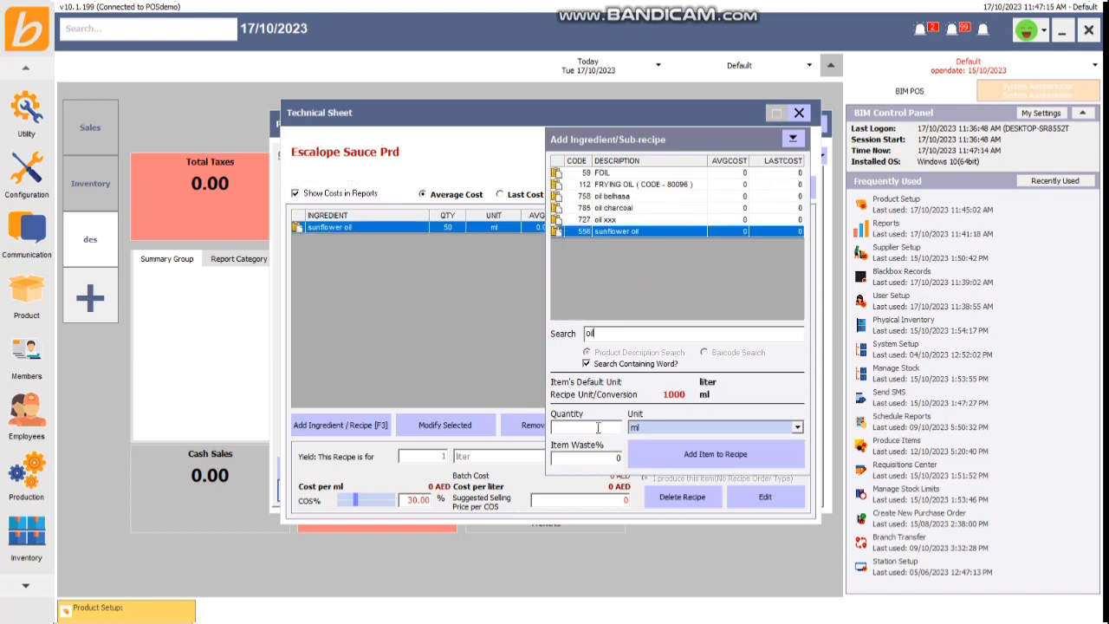
Step: Add 20 grams of SALT TABLE to the Escalope Sauce Prd recipe
{"action": "double_click", "coordinate": [607, 334]}
{"action": "type", "text": "salt"}
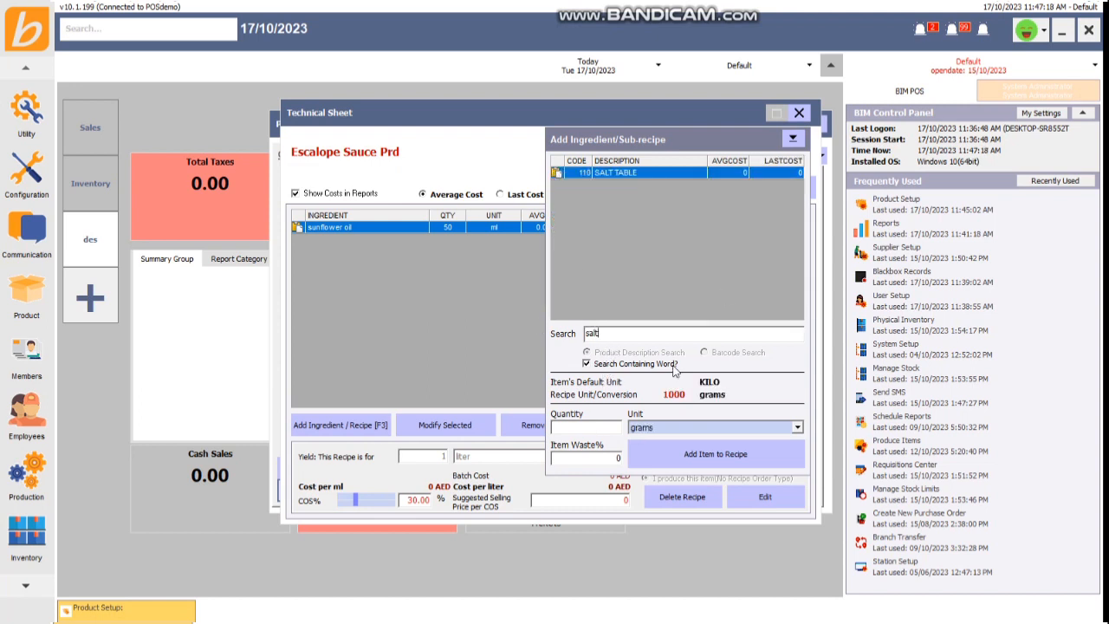
{"action": "left_click", "coordinate": [603, 426]}
{"action": "type", "text": "20"}
{"action": "key", "text": "Return"}
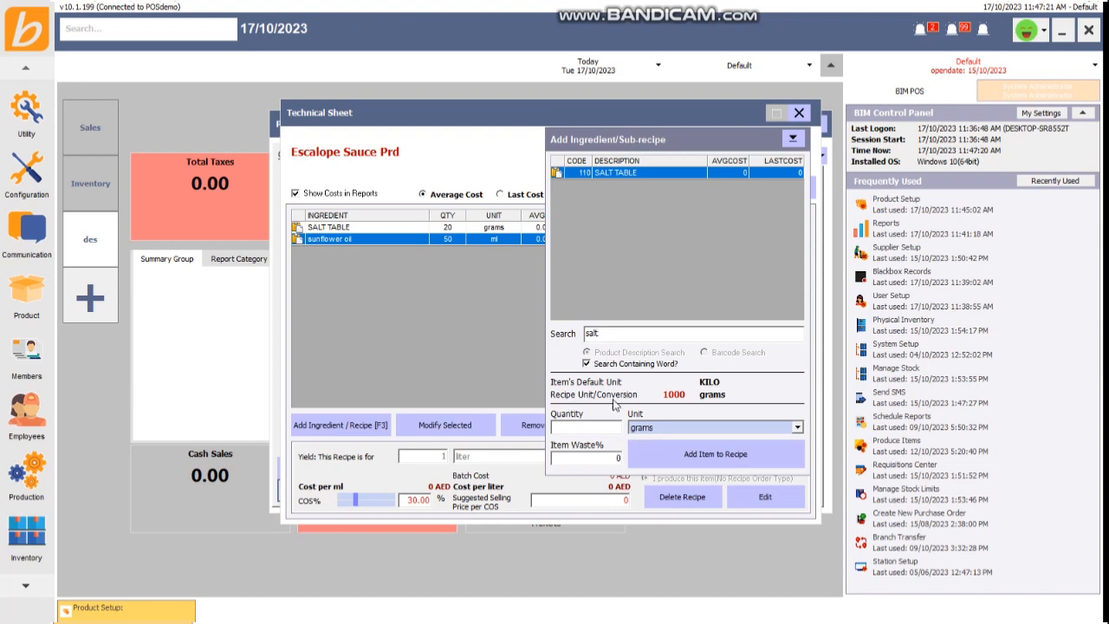
Step: Add 100 grams of BLACK PEPPER 1 to the Escalope Sauce Prd recipe
{"action": "double_click", "coordinate": [609, 334]}
{"action": "type", "text": "pepp"}
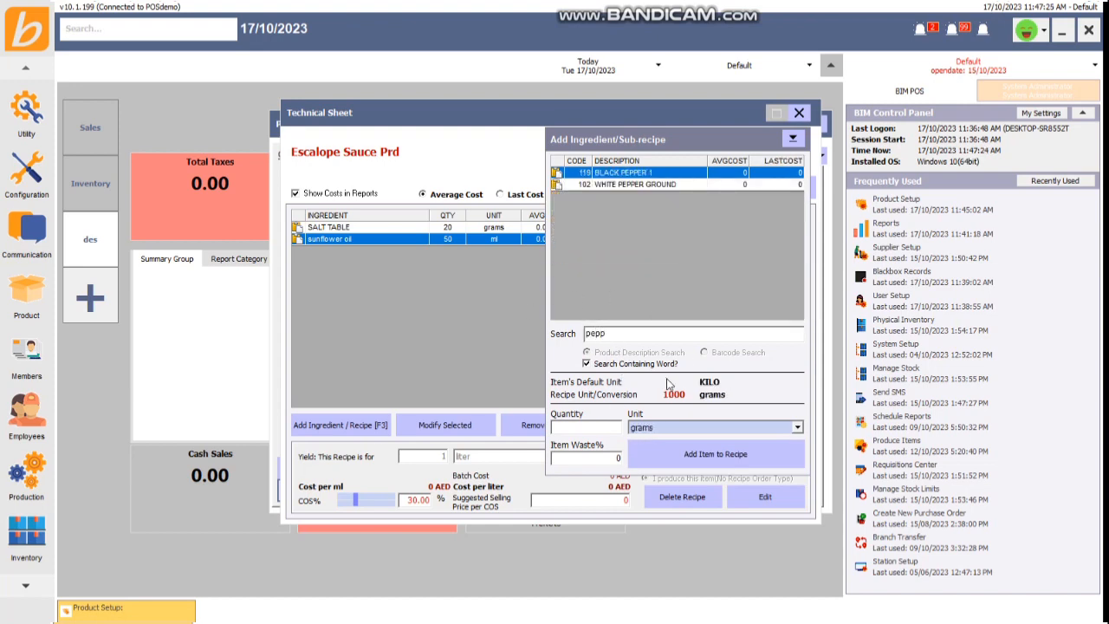
{"action": "left_click", "coordinate": [581, 425]}
{"action": "type", "text": "100"}
{"action": "key", "text": "Return"}
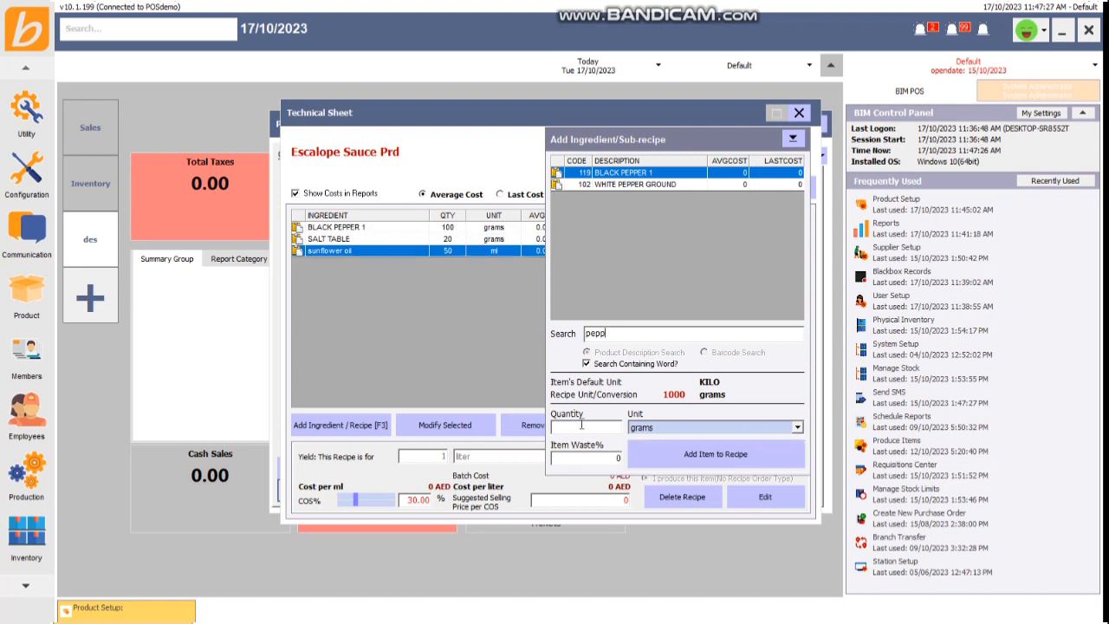
Step: Finish adding ingredients, select all the listed ones, and close the sauce's technical sheet
{"action": "left_click", "coordinate": [792, 137]}
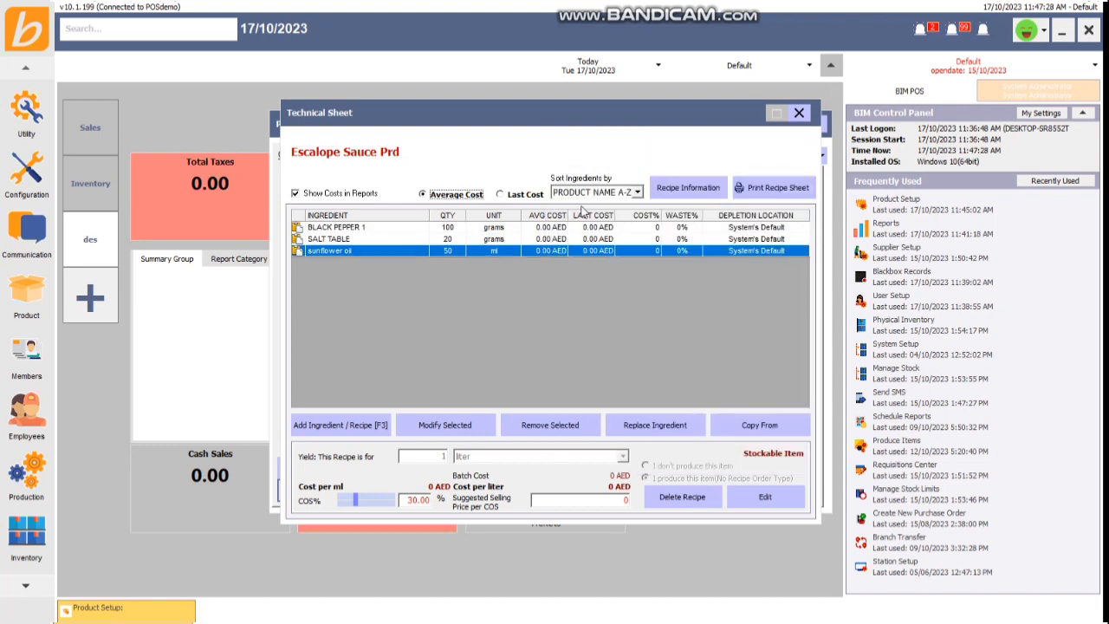
{"action": "left_click", "coordinate": [497, 227], "text": "shift"}
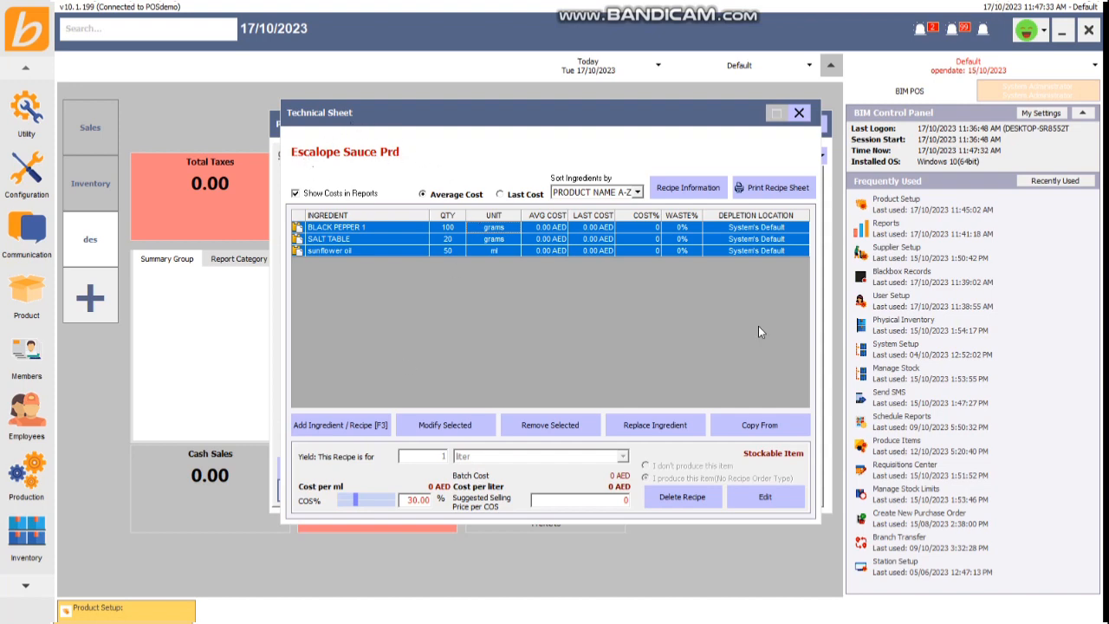
{"action": "left_click", "coordinate": [799, 113]}
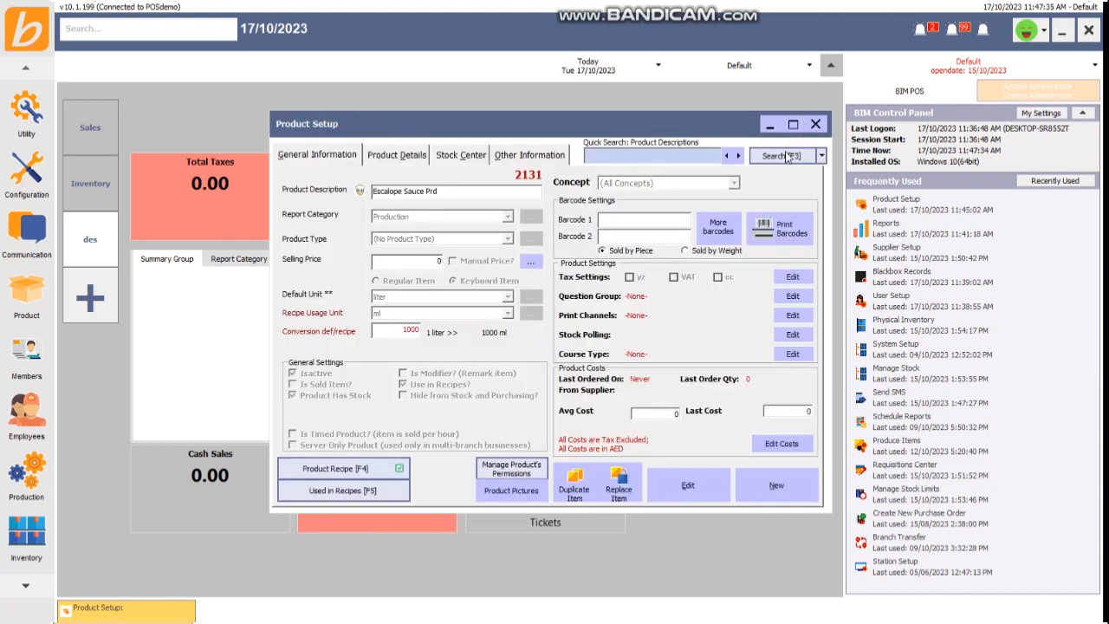
Step: Search the products for "chicken test" and load Chicken Escalope platter test
{"action": "left_click", "coordinate": [783, 157]}
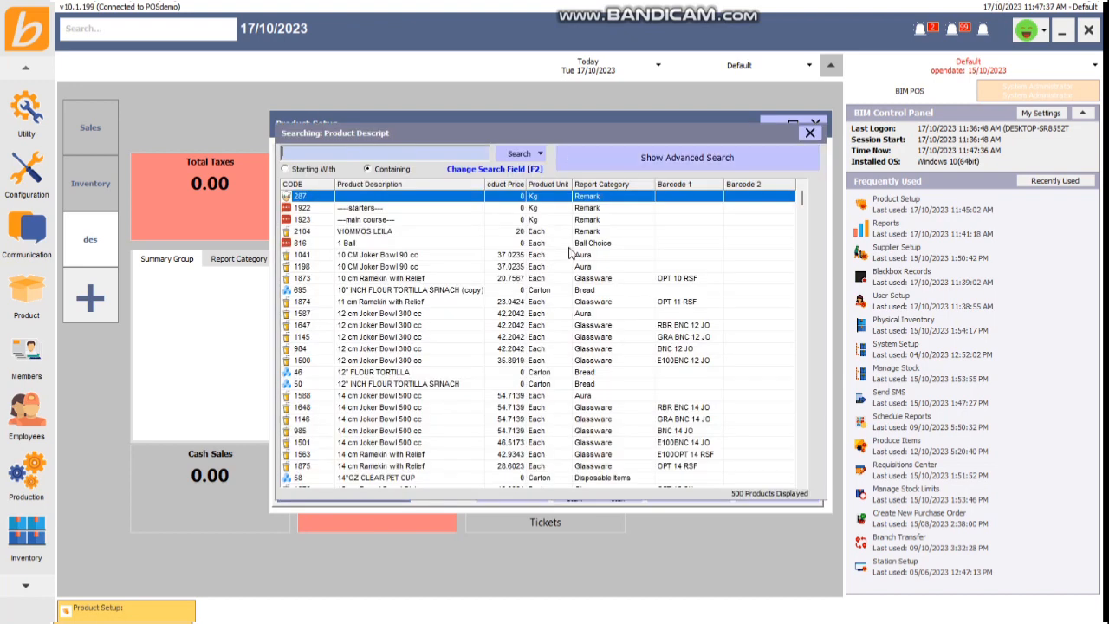
{"action": "type", "text": "chicken"}
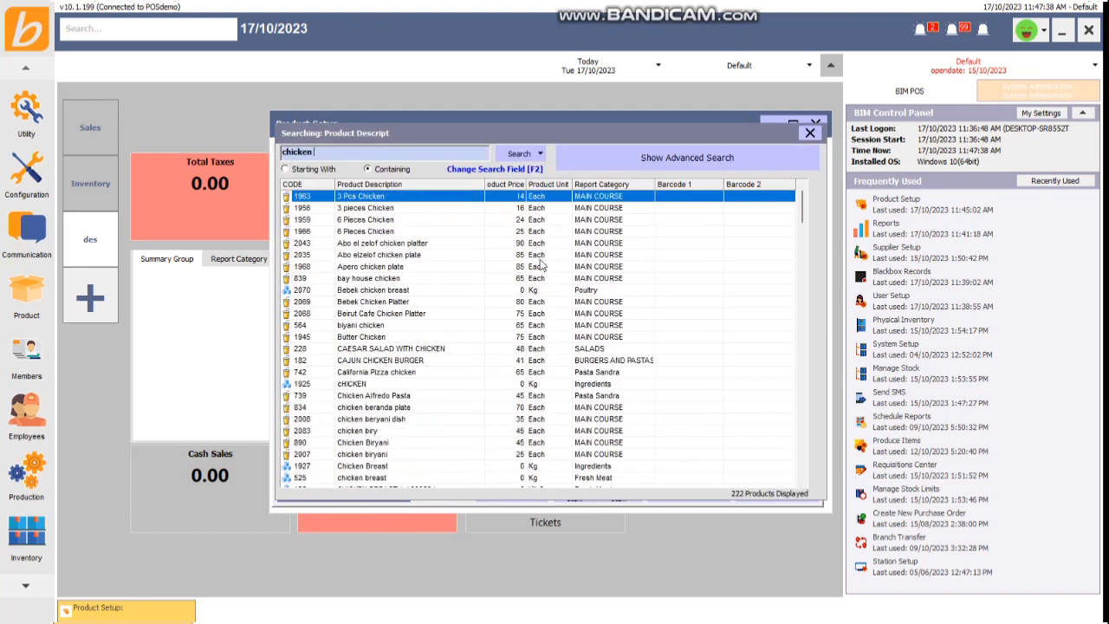
{"action": "type", "text": " test"}
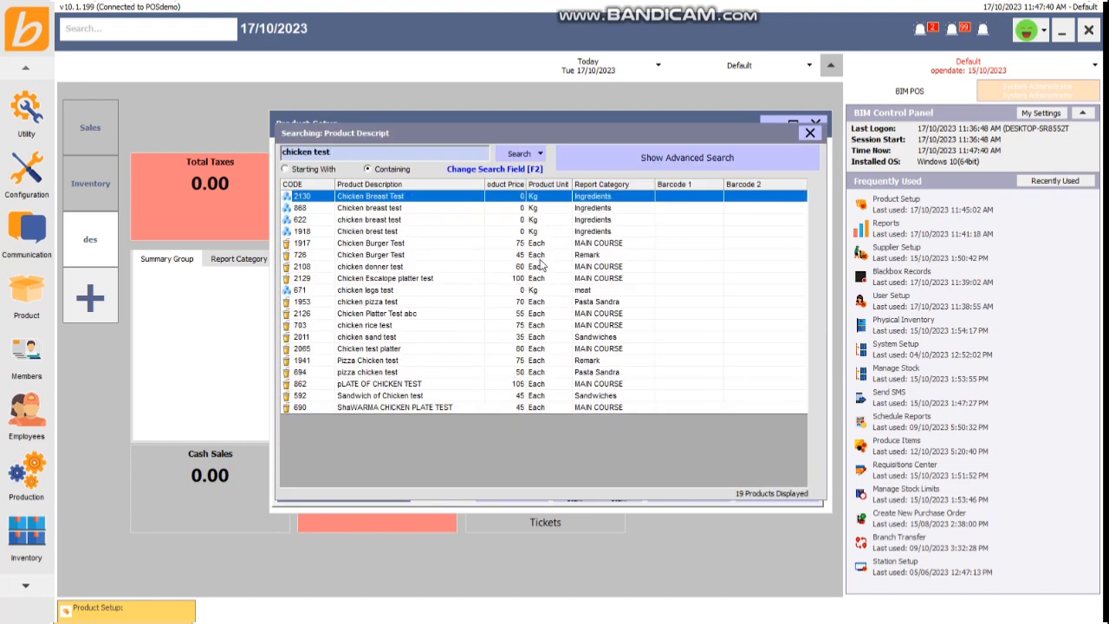
{"action": "left_click", "coordinate": [385, 279]}
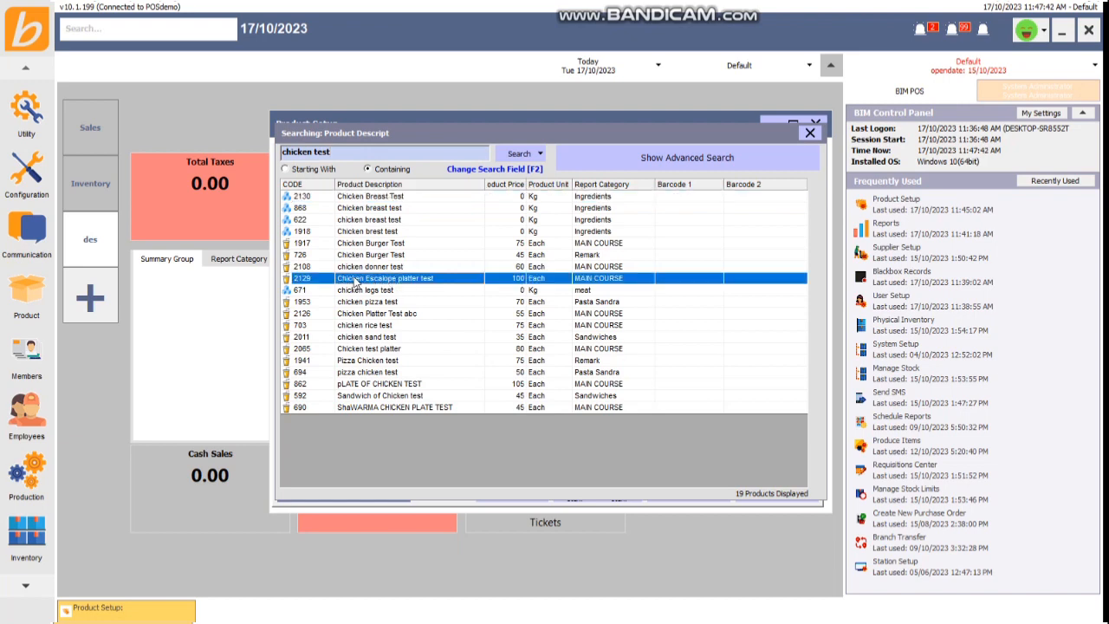
{"action": "double_click", "coordinate": [381, 283]}
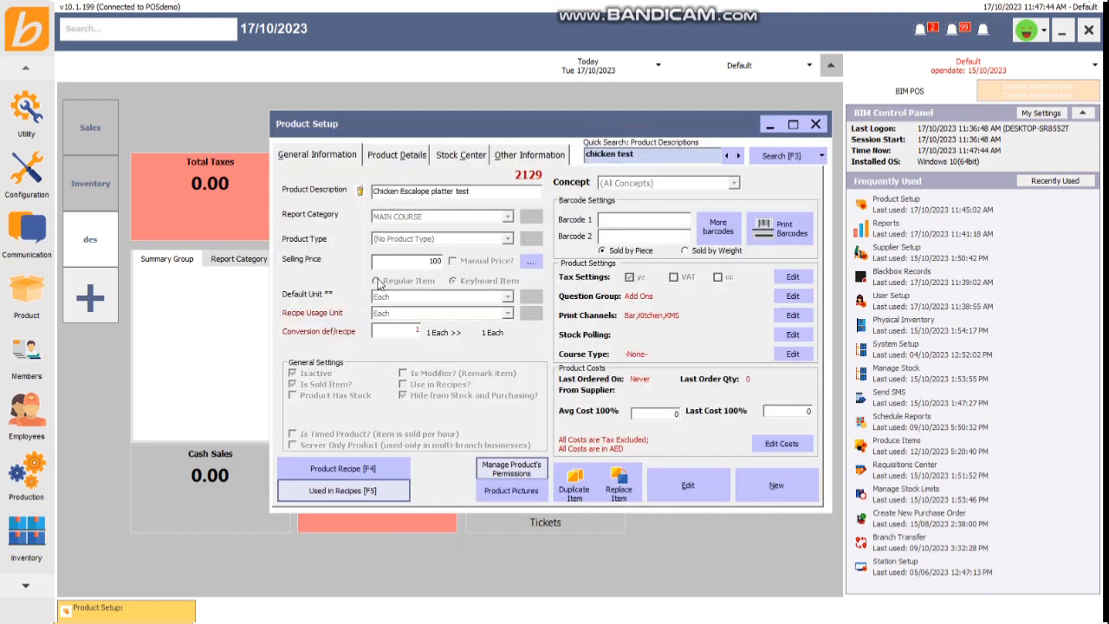
Step: Open the platter's recipe and add 400 Gr of Chicken Breast Test as an ingredient with 20% item waste
{"action": "left_click", "coordinate": [364, 472]}
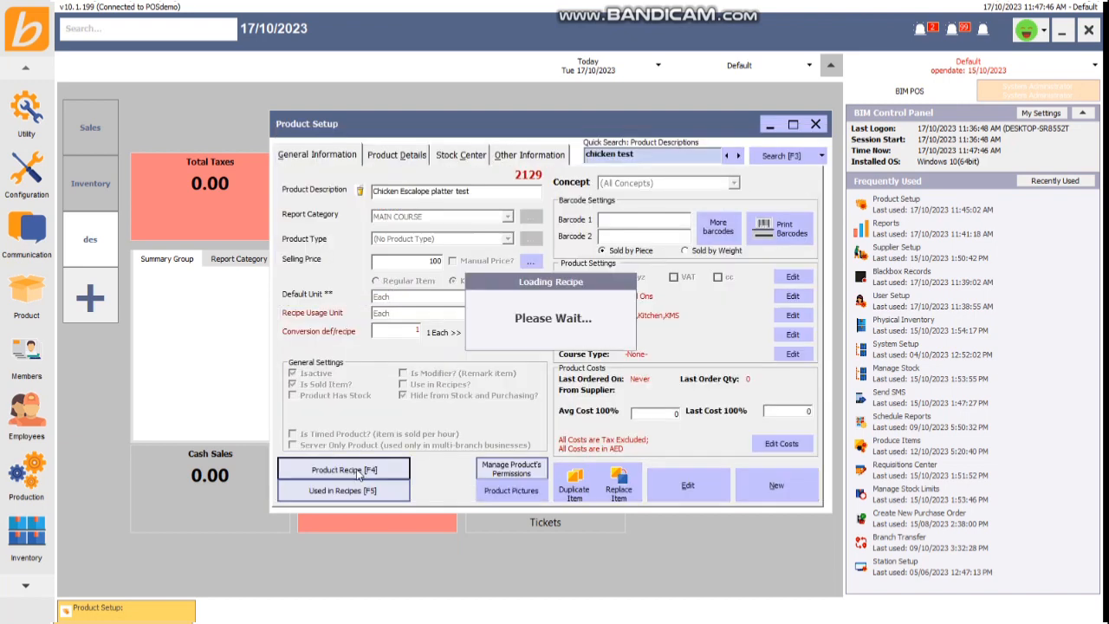
{"action": "left_click", "coordinate": [351, 425]}
{"action": "left_click", "coordinate": [587, 364]}
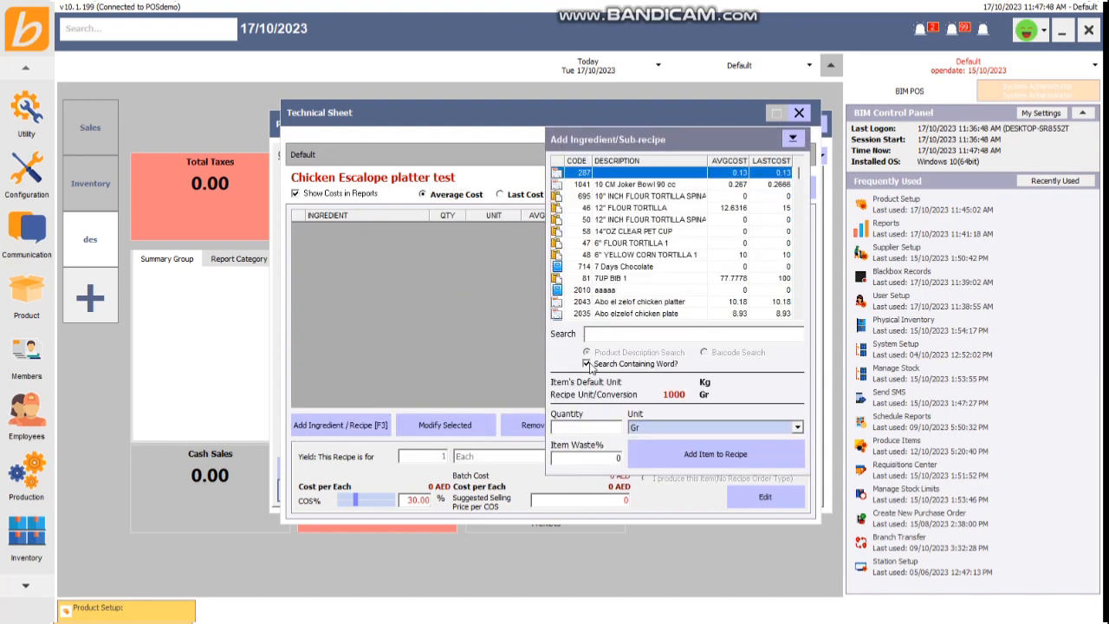
{"action": "type", "text": "chicken test"}
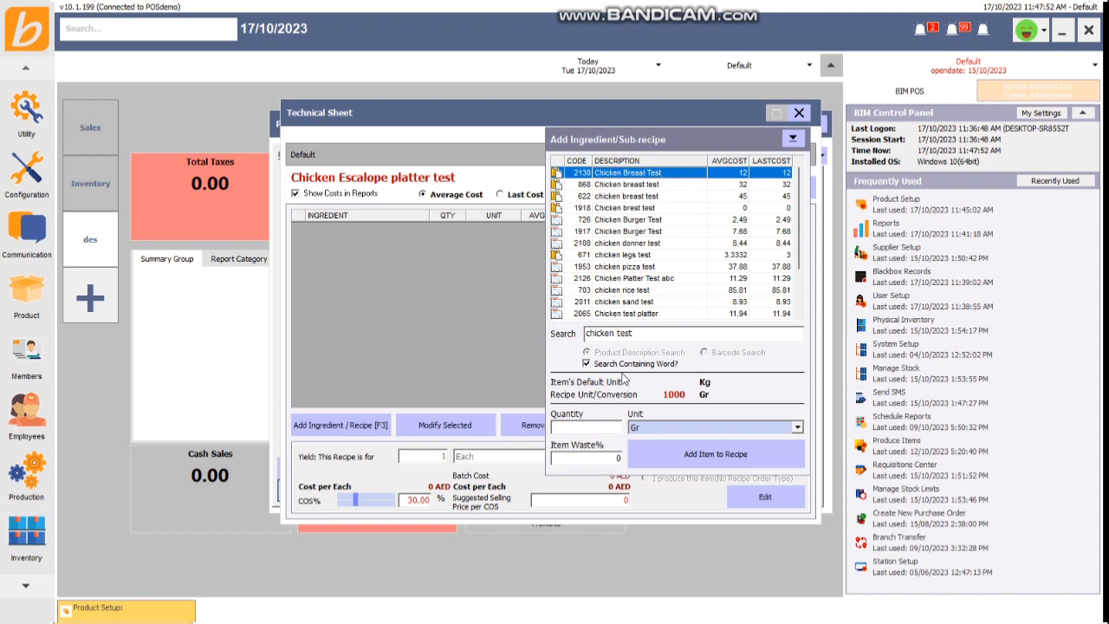
{"action": "left_click", "coordinate": [605, 426]}
{"action": "type", "text": "400"}
{"action": "key", "text": "Tab"}
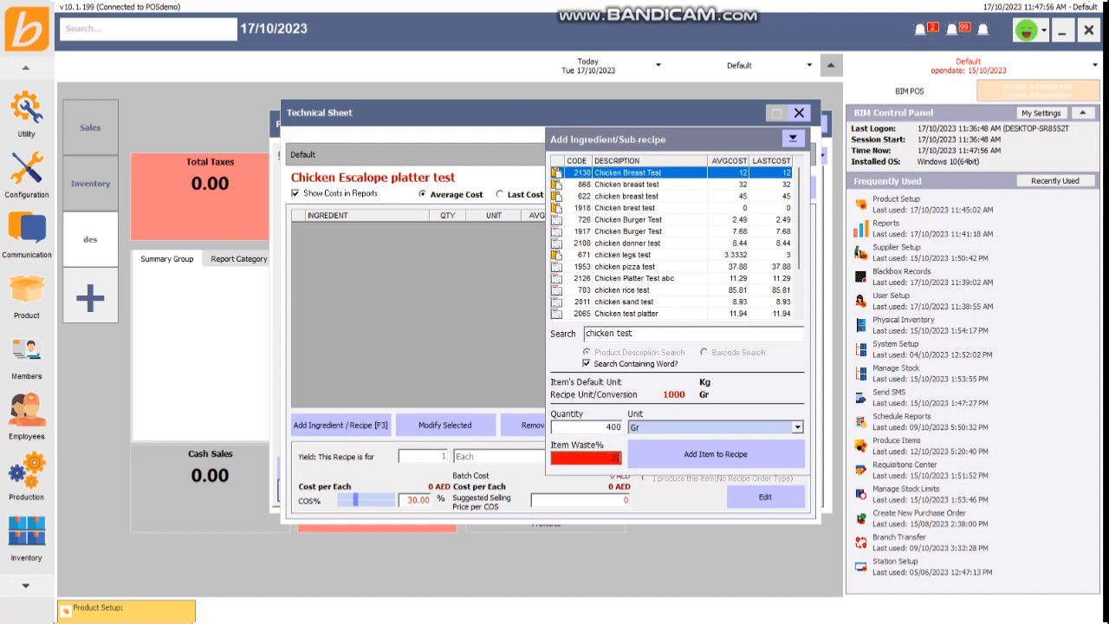
{"action": "left_click", "coordinate": [715, 454]}
Step: Add 20 ml of Escalope Sauce Prd to the platter's recipe and finish adding ingredients
{"action": "type", "text": "esc s"}
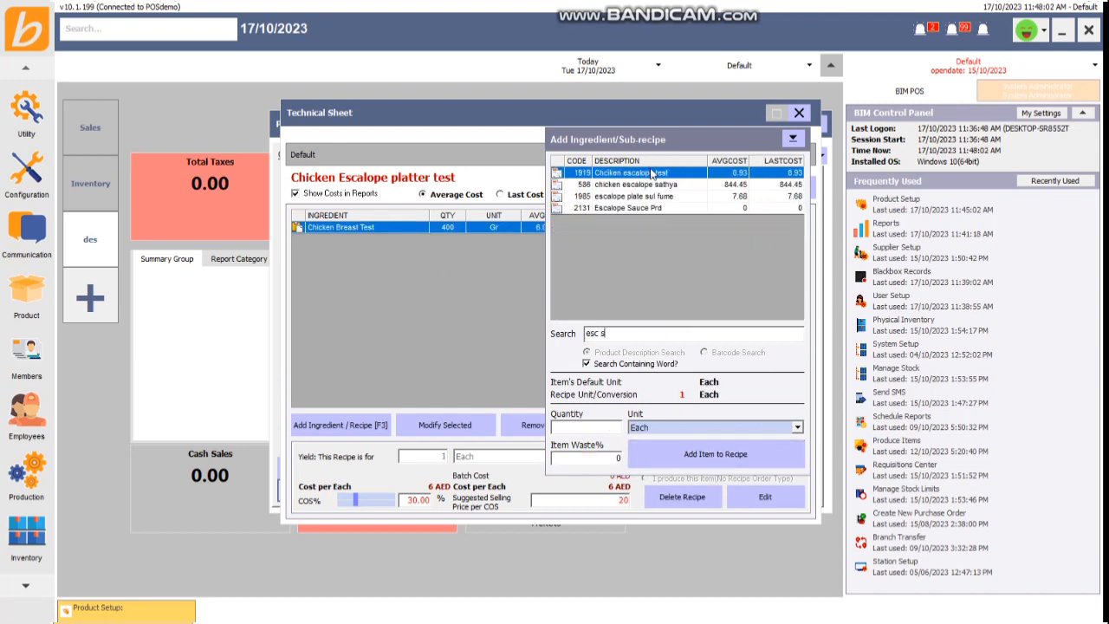
{"action": "left_click", "coordinate": [656, 212]}
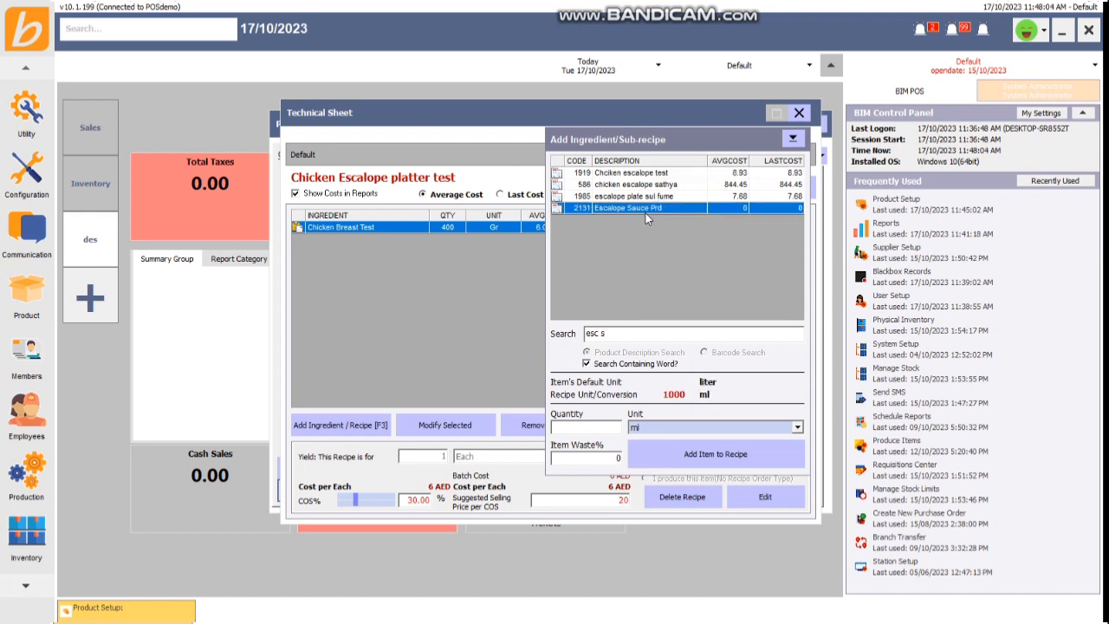
{"action": "left_click", "coordinate": [596, 427]}
{"action": "type", "text": "20"}
{"action": "key", "text": "Return"}
{"action": "left_click", "coordinate": [791, 139]}
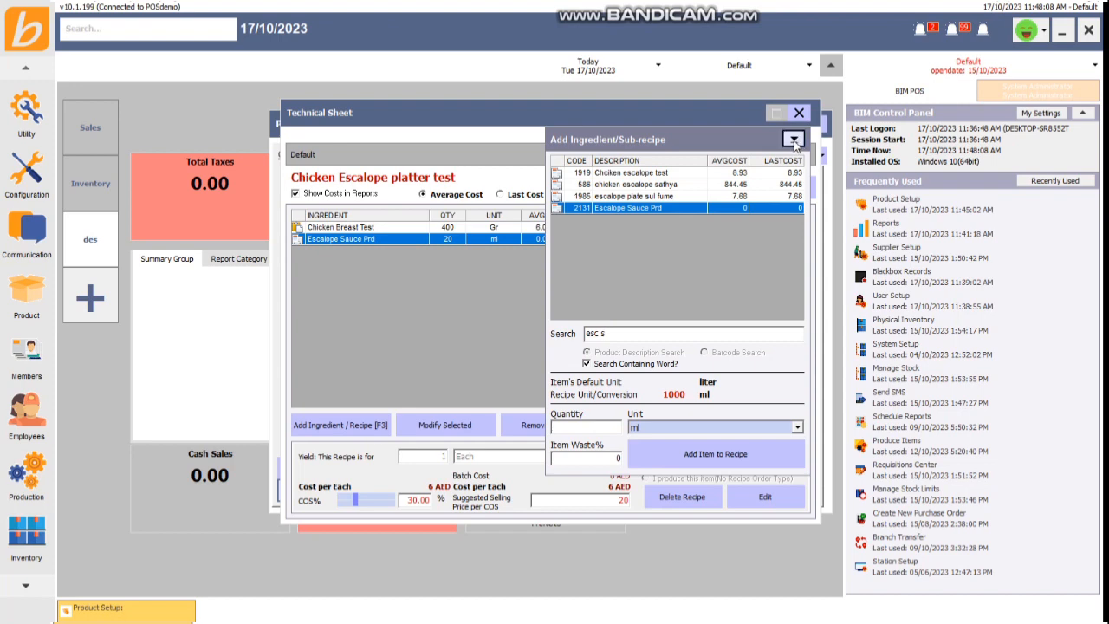
Step: Set the recipe's COS% to 17, check the suggested selling price, and close the technical sheet
{"action": "left_click_drag", "start_coordinate": [520, 228], "coordinate": [522, 244]}
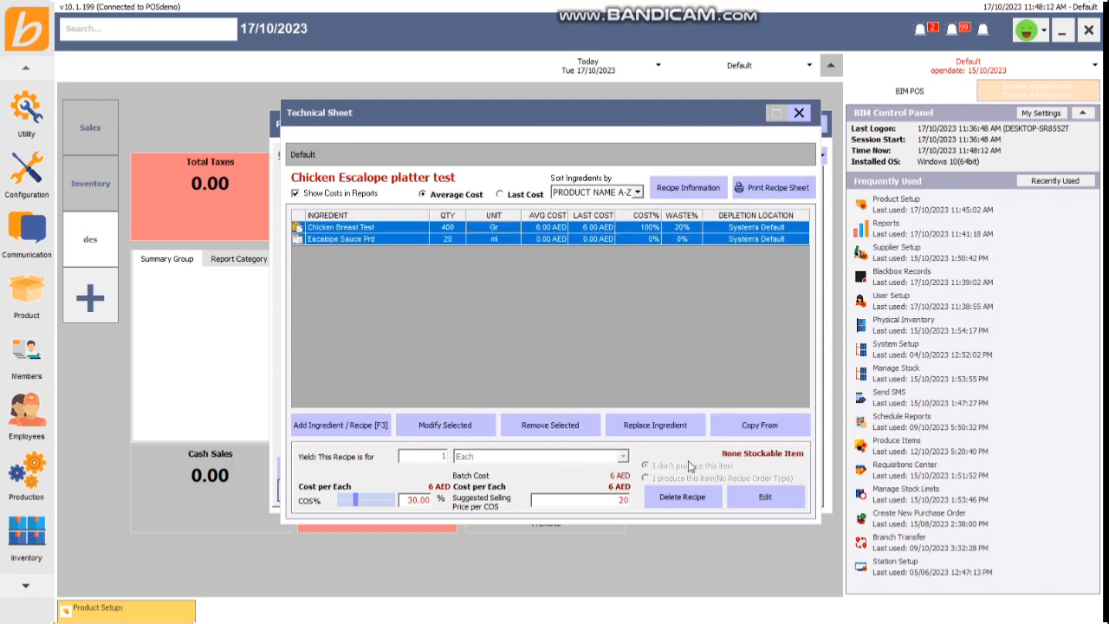
{"action": "left_click", "coordinate": [766, 496]}
{"action": "left_click_drag", "start_coordinate": [356, 502], "coordinate": [349, 508]}
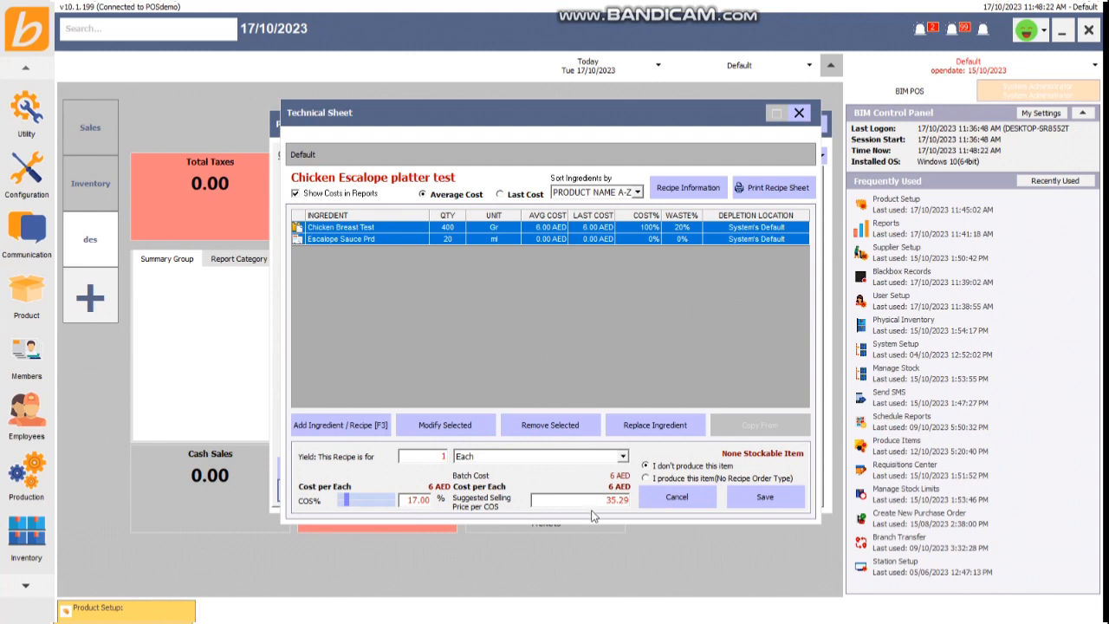
{"action": "left_click_drag", "start_coordinate": [596, 501], "coordinate": [651, 514]}
{"action": "left_click", "coordinate": [799, 113]}
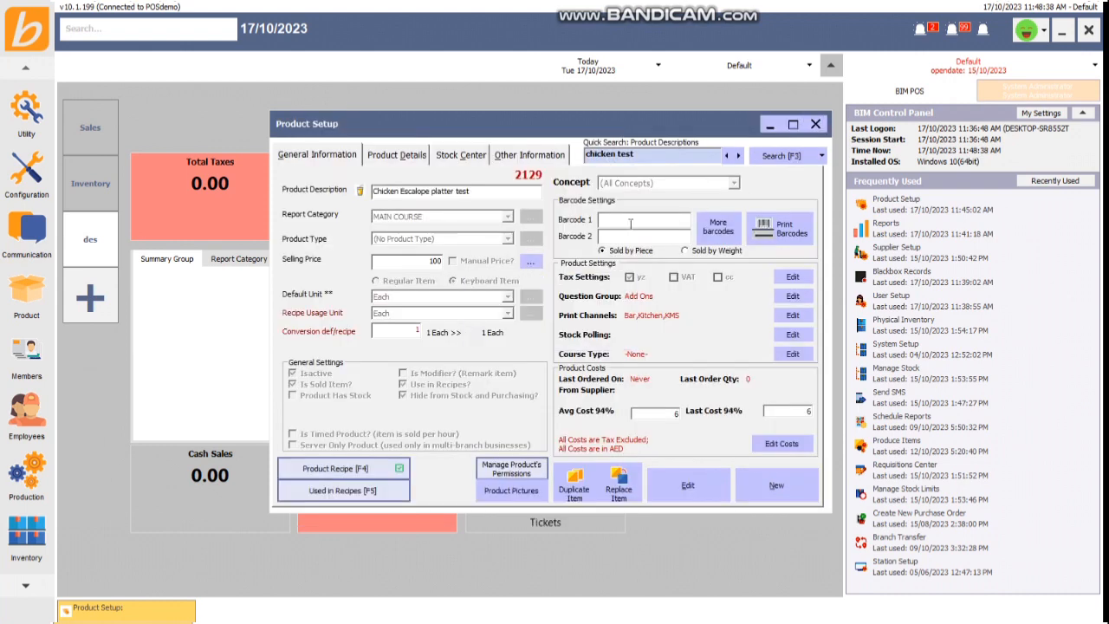
Step: From the platter's question group settings, create a new question group named temop
{"action": "left_click", "coordinate": [433, 262]}
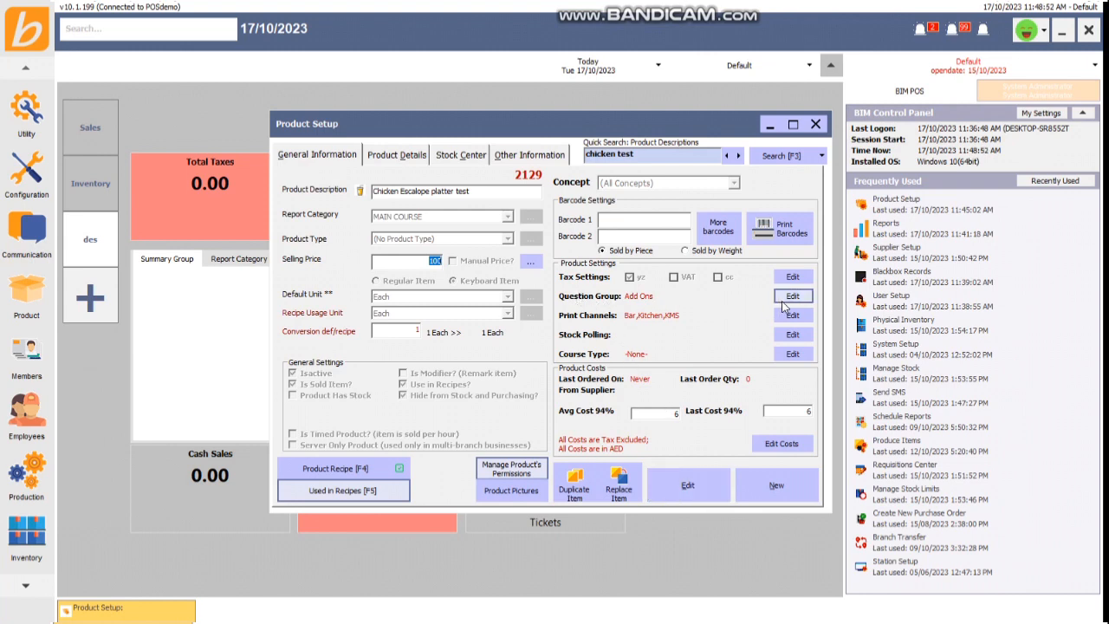
{"action": "left_click_drag", "start_coordinate": [497, 191], "coordinate": [291, 197]}
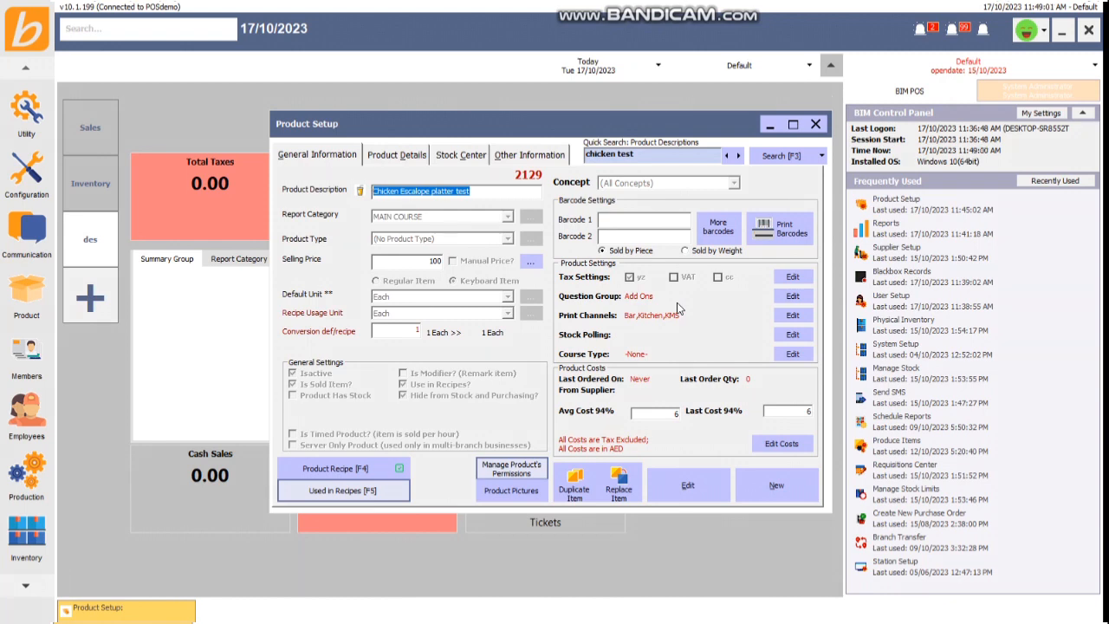
{"action": "left_click", "coordinate": [792, 296]}
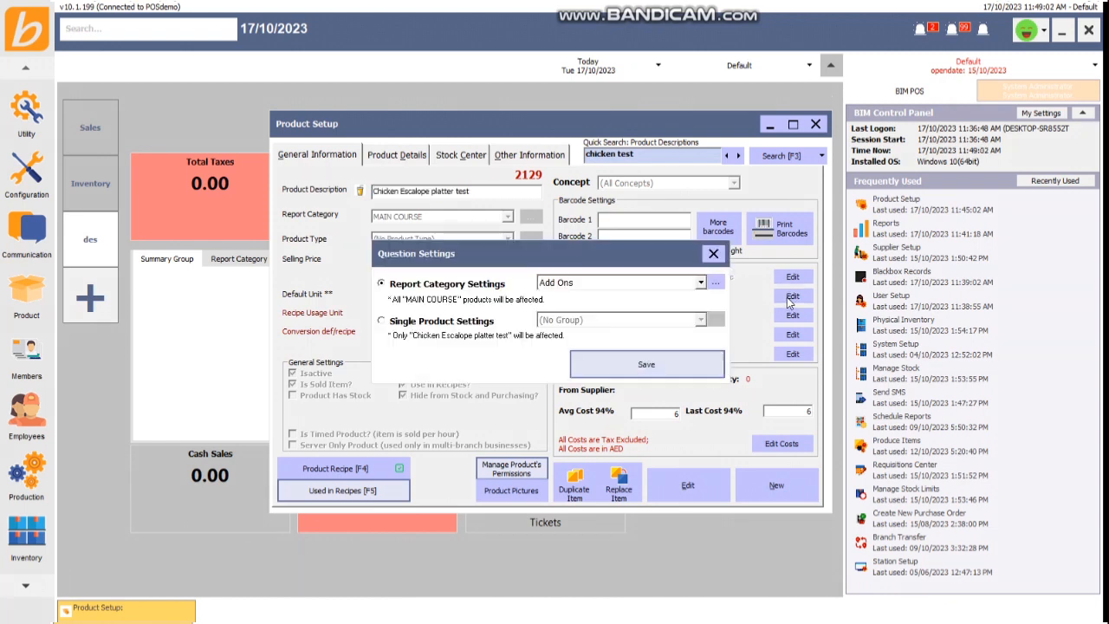
{"action": "left_click", "coordinate": [715, 282]}
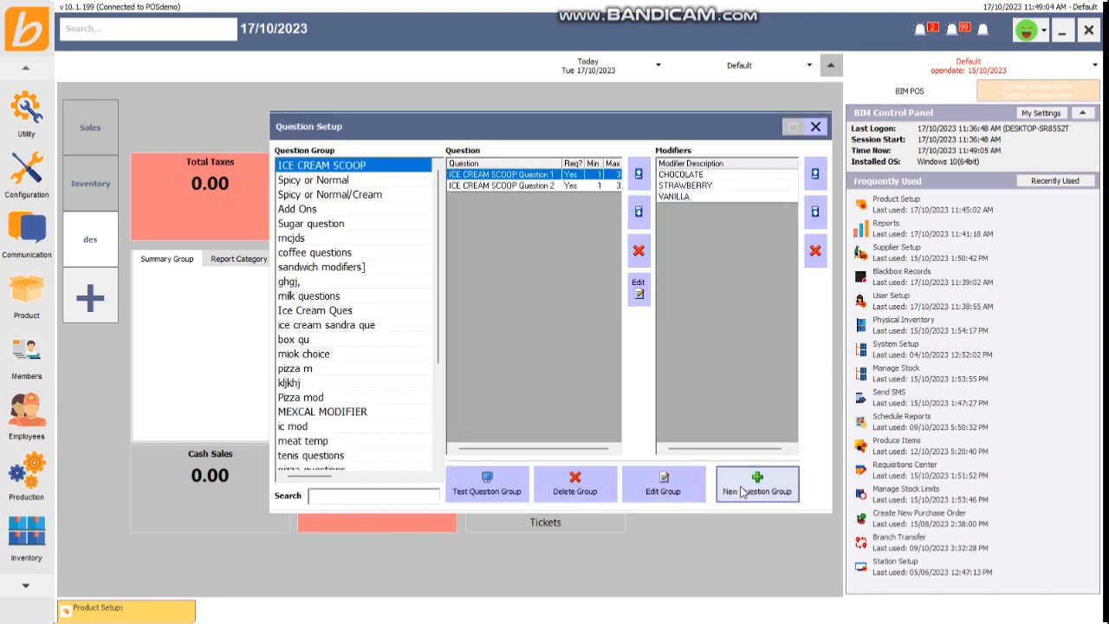
{"action": "left_click", "coordinate": [742, 491]}
{"action": "type", "text": "temop"}
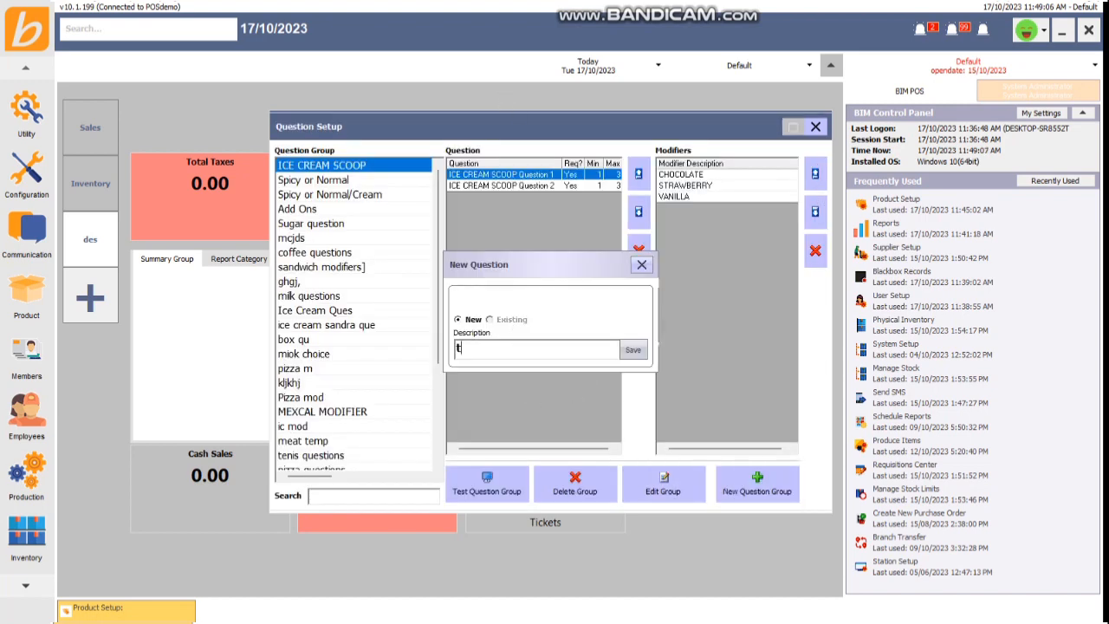
{"action": "left_click", "coordinate": [645, 355]}
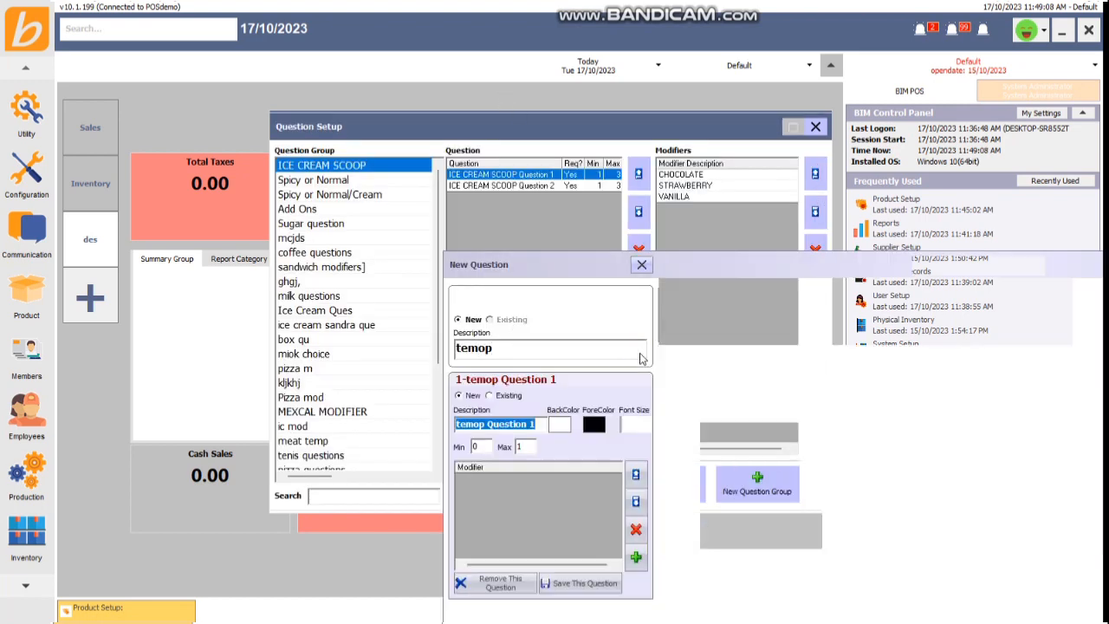
Step: Add the modifiers 1 Ball, 2 Balls and 2 SCOOPS CHOCOLATE to temop Question 1 and save the question group
{"action": "left_click", "coordinate": [192, 309]}
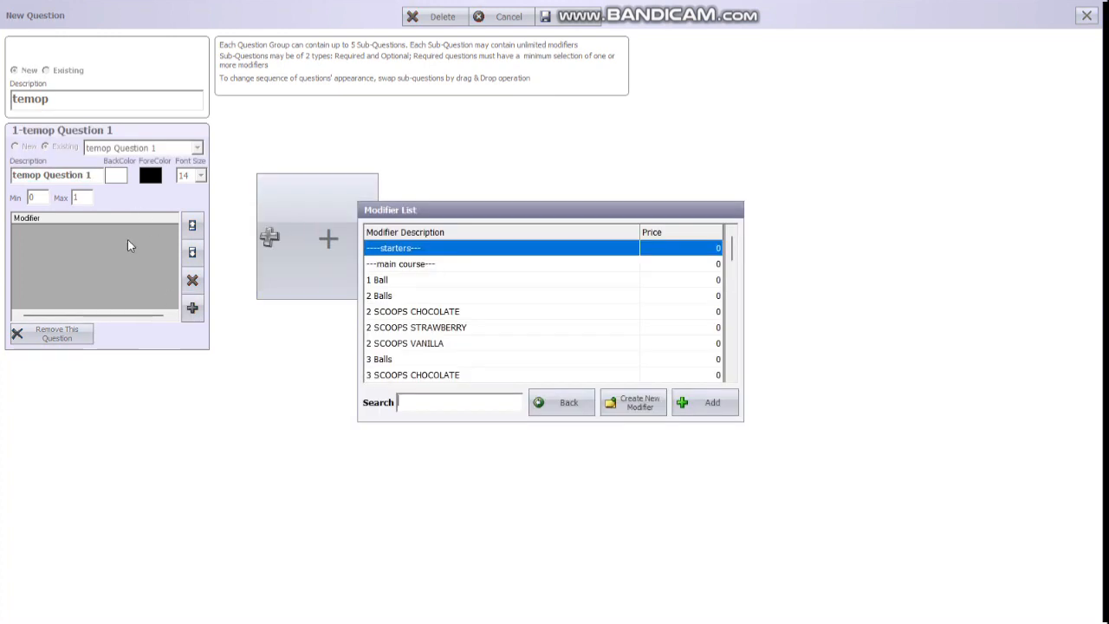
{"action": "type", "text": "sd"}
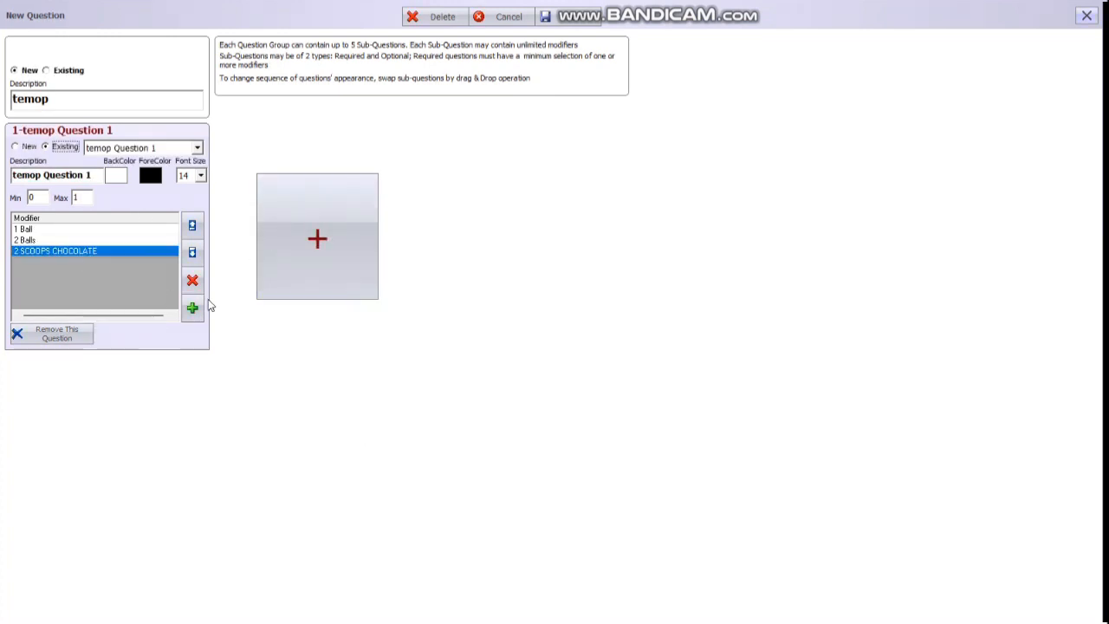
{"action": "left_click_drag", "start_coordinate": [70, 230], "coordinate": [70, 274]}
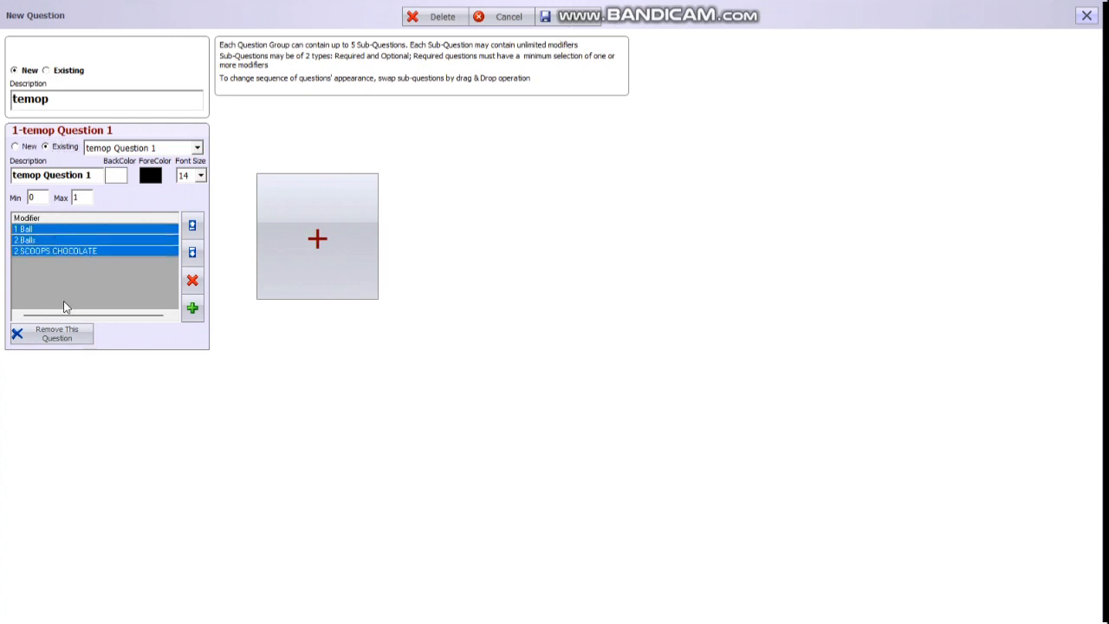
{"action": "left_click", "coordinate": [576, 22]}
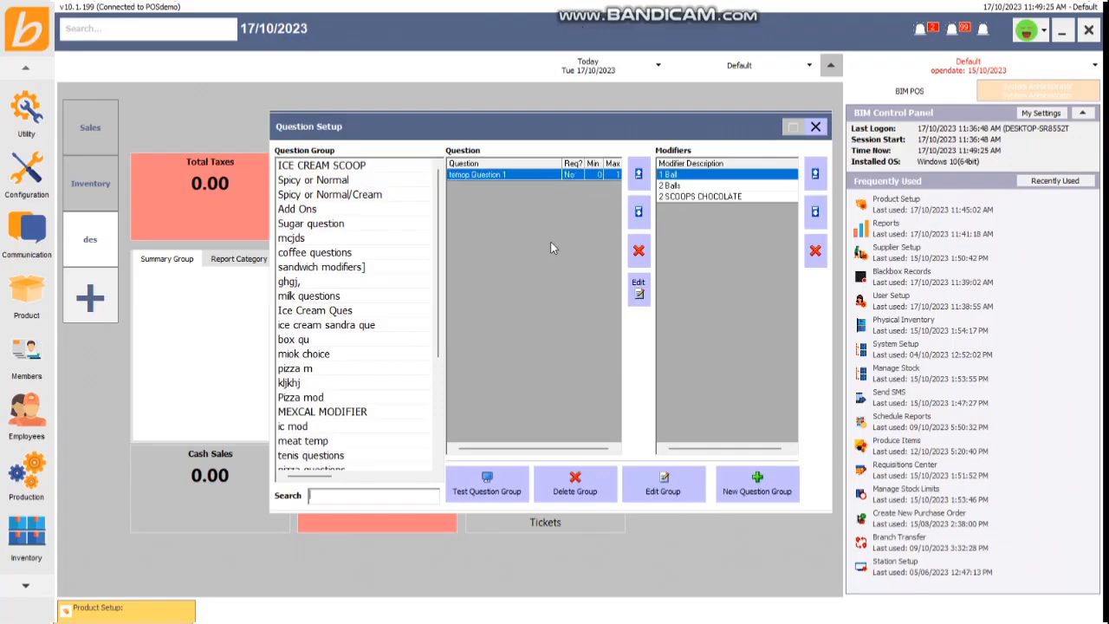
Step: Assign the temop question group to the whole MAIN COURSE report category and confirm the global category change
{"action": "left_click", "coordinate": [815, 126]}
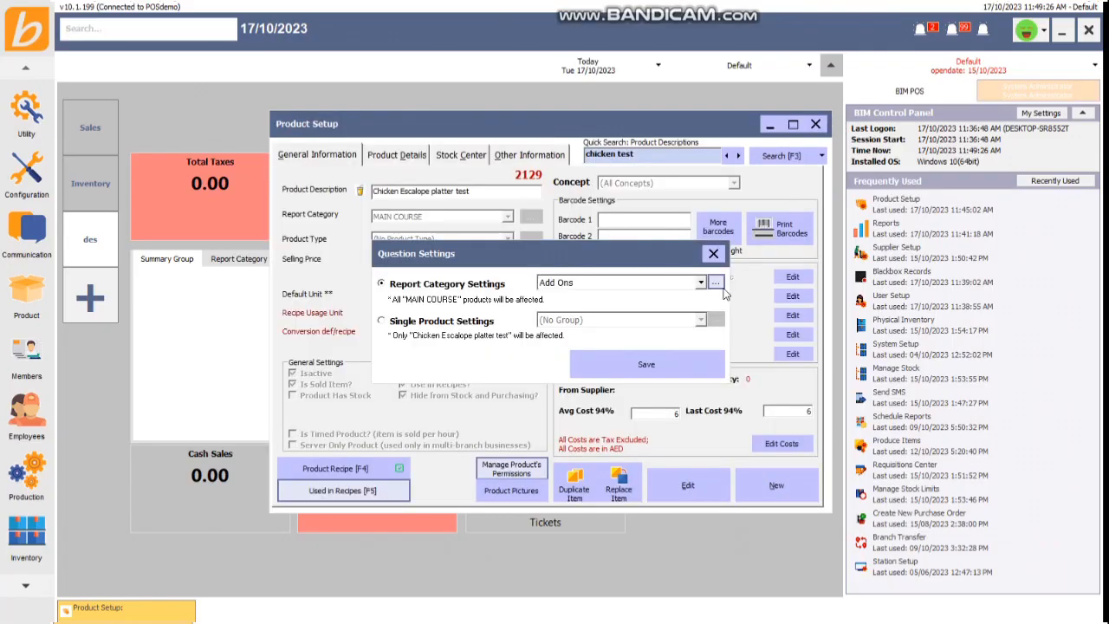
{"action": "left_click", "coordinate": [598, 284]}
{"action": "type", "text": "temop"}
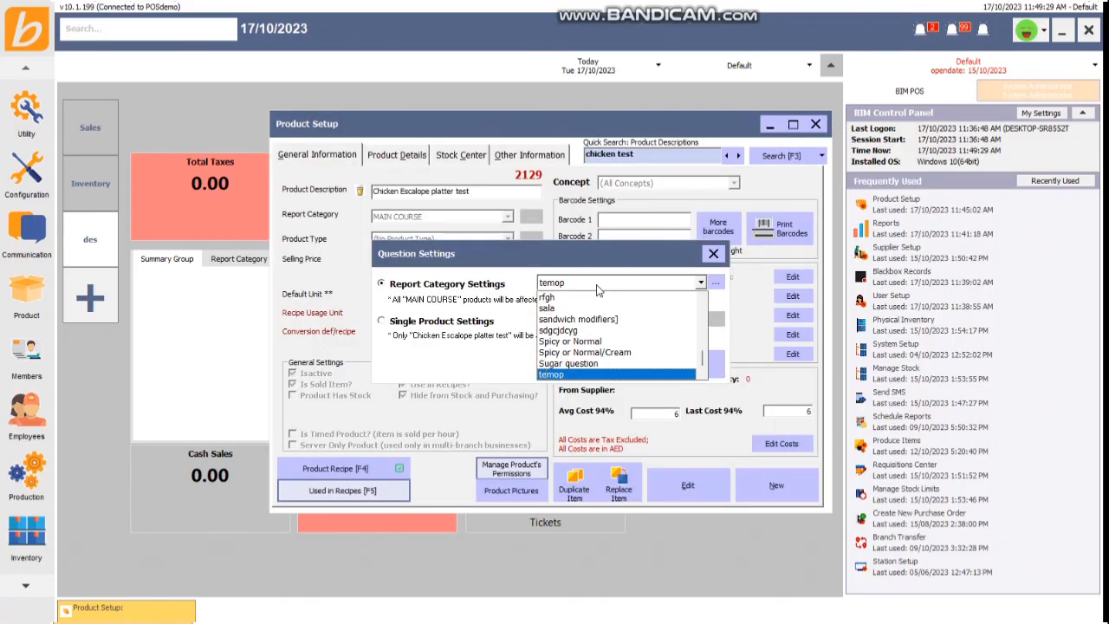
{"action": "left_click", "coordinate": [598, 290]}
{"action": "left_click", "coordinate": [624, 361]}
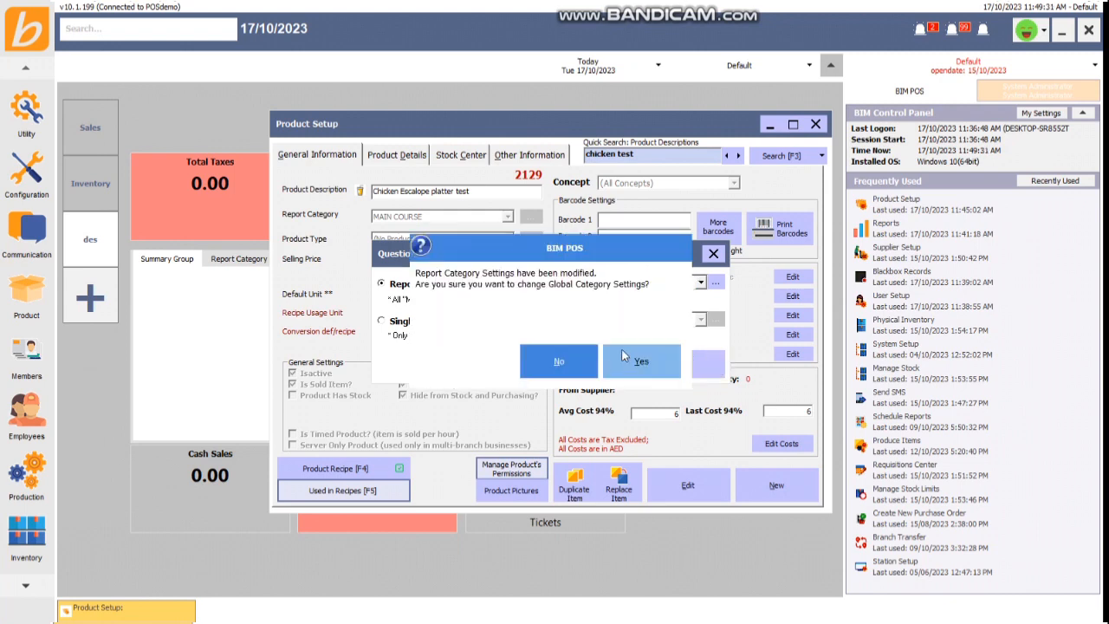
{"action": "left_click", "coordinate": [624, 361]}
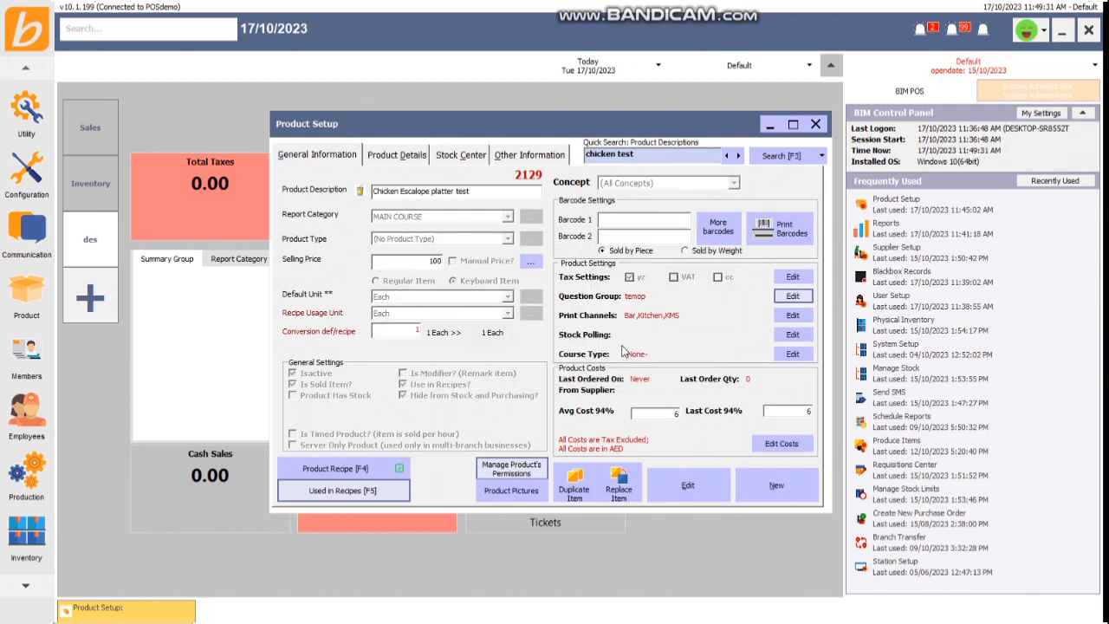
Step: Examine the course type settings available for the platter and close them without changing anything
{"action": "left_click", "coordinate": [461, 189]}
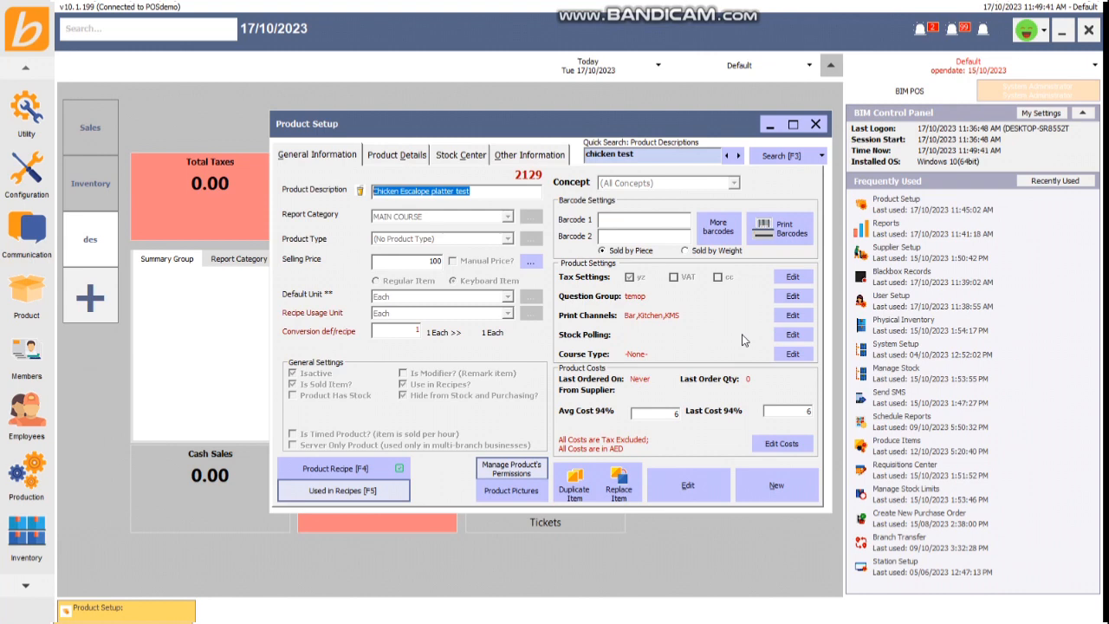
{"action": "left_click", "coordinate": [794, 355]}
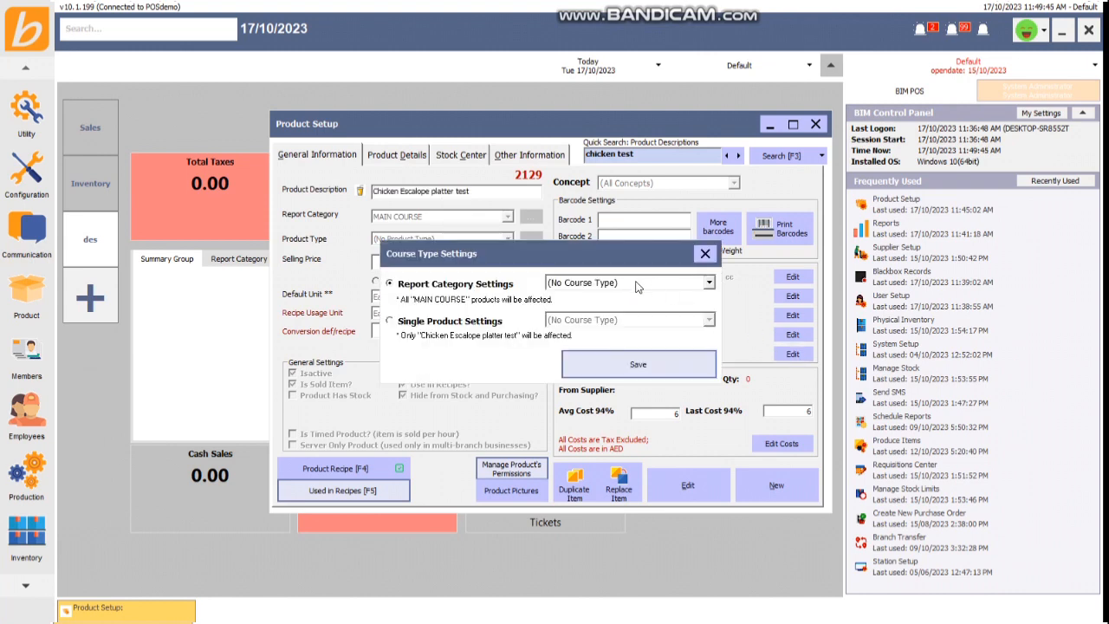
{"action": "left_click", "coordinate": [637, 284]}
{"action": "left_click", "coordinate": [637, 284]}
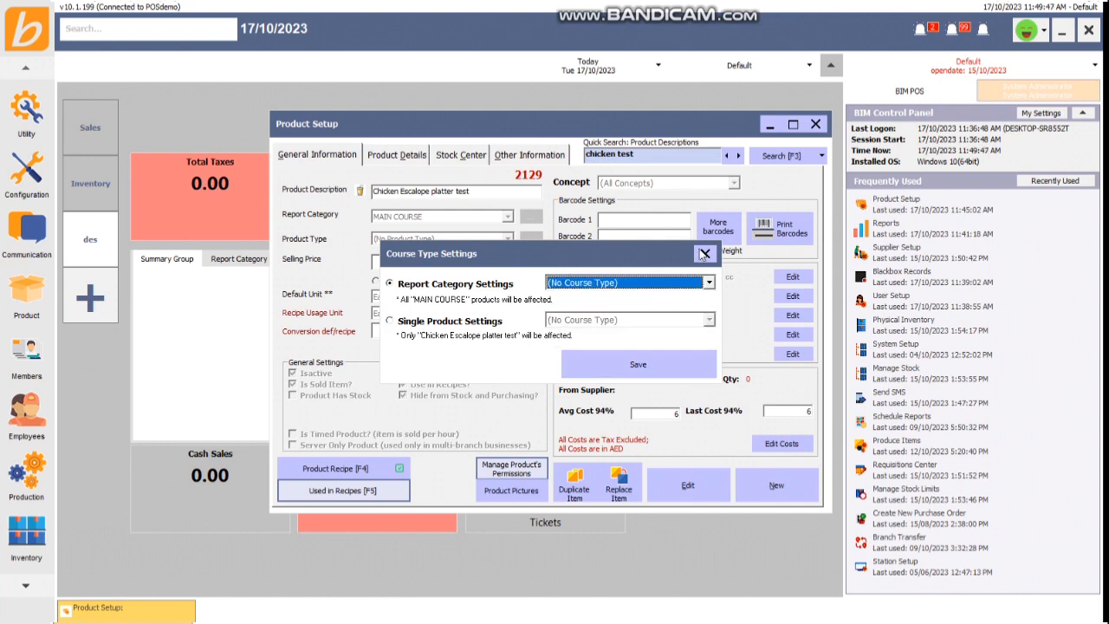
{"action": "left_click", "coordinate": [704, 253]}
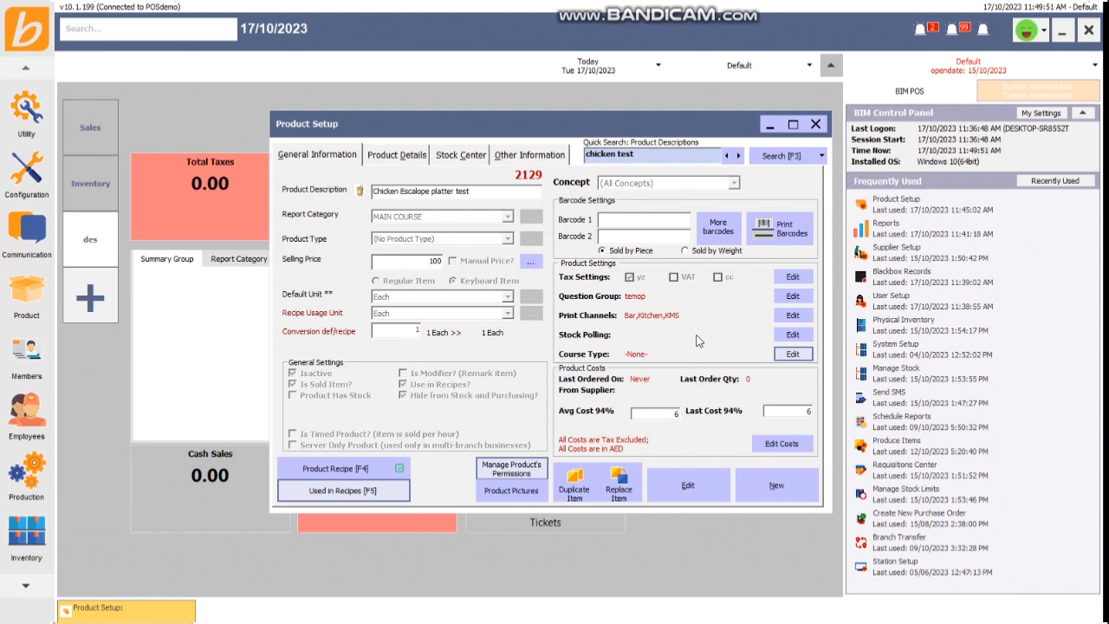
Step: Try to replace the platter's Invoice Description 2 in its product details and discard the edit
{"action": "left_click", "coordinate": [409, 165]}
{"action": "left_click", "coordinate": [762, 489]}
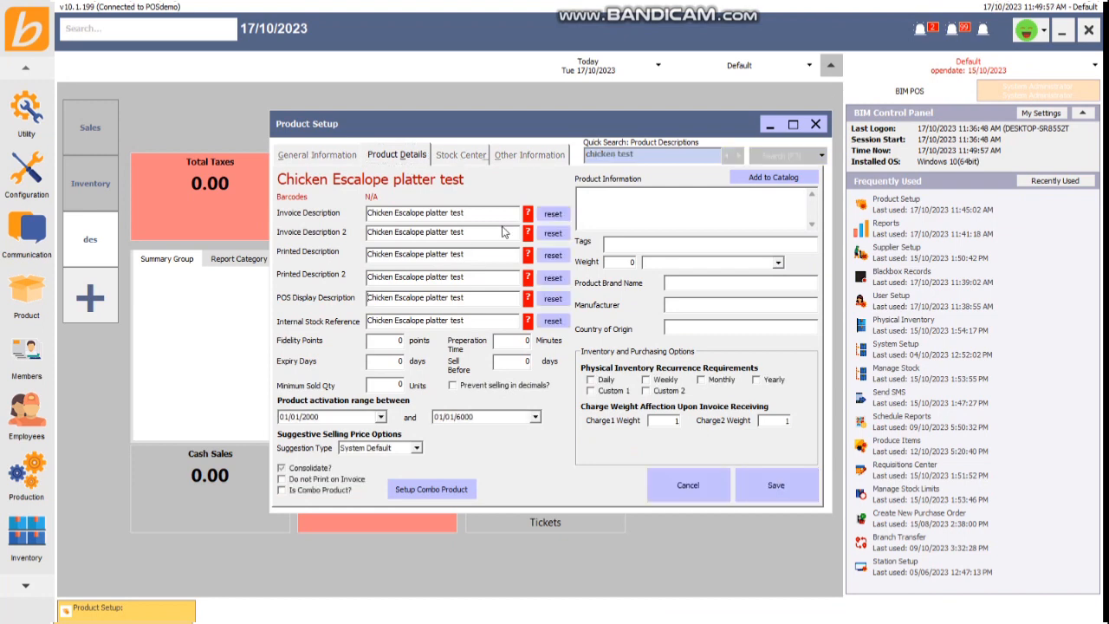
{"action": "left_click_drag", "start_coordinate": [459, 230], "coordinate": [259, 218]}
{"action": "key", "text": "BackSpace"}
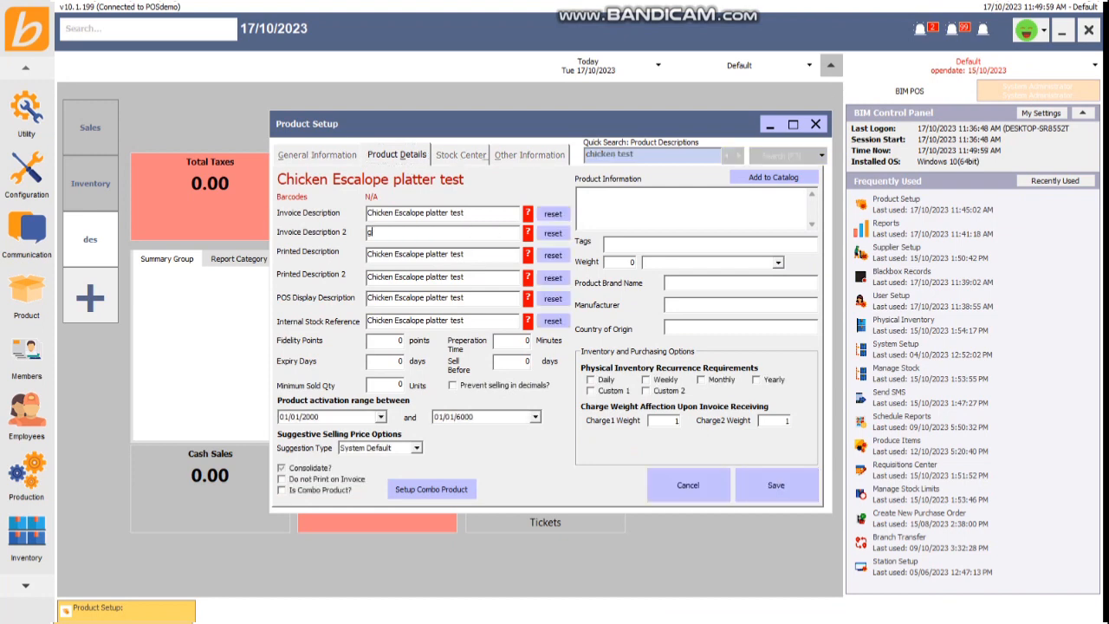
{"action": "type", "text": "pn"}
{"action": "key", "text": "BackSpace"}
{"action": "key", "text": "BackSpace"}
{"action": "left_click", "coordinate": [689, 486]}
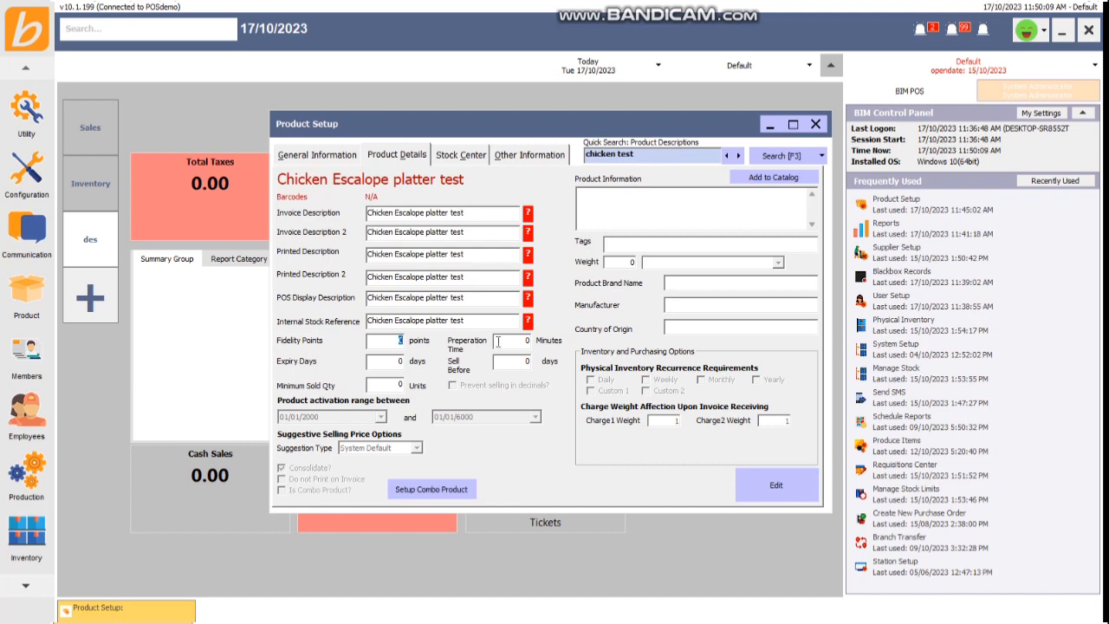
Step: Examine the platter's preparation time, sell-before days and product activation date range, leaving the details unsaved
{"action": "left_click", "coordinate": [507, 343]}
{"action": "key", "text": "Tab"}
{"action": "left_click", "coordinate": [529, 364]}
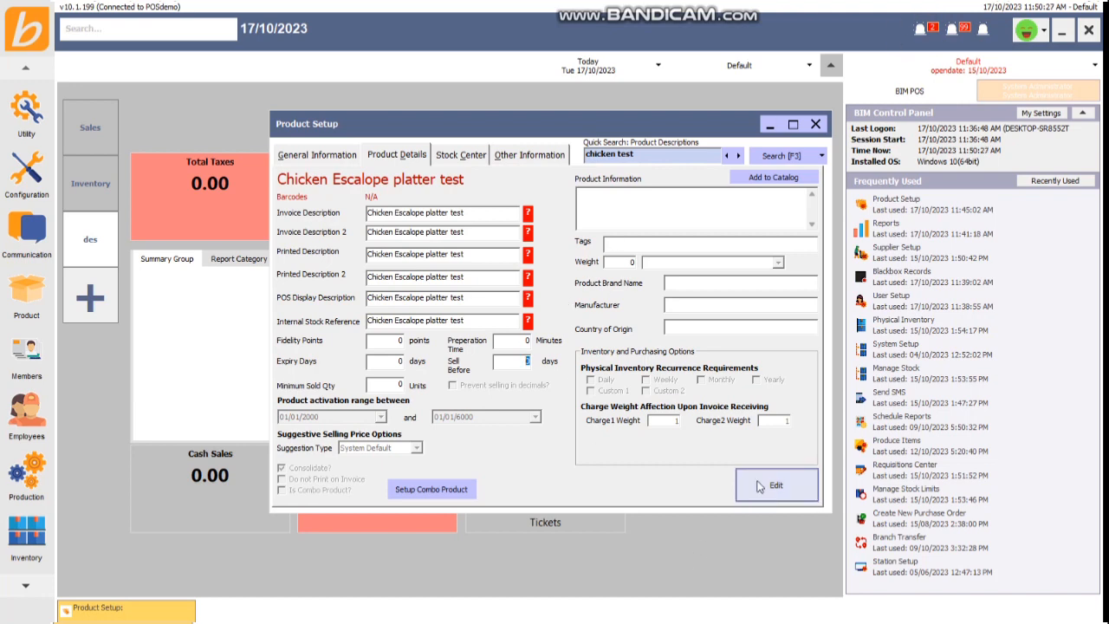
{"action": "left_click", "coordinate": [759, 485]}
{"action": "left_click", "coordinate": [308, 418]}
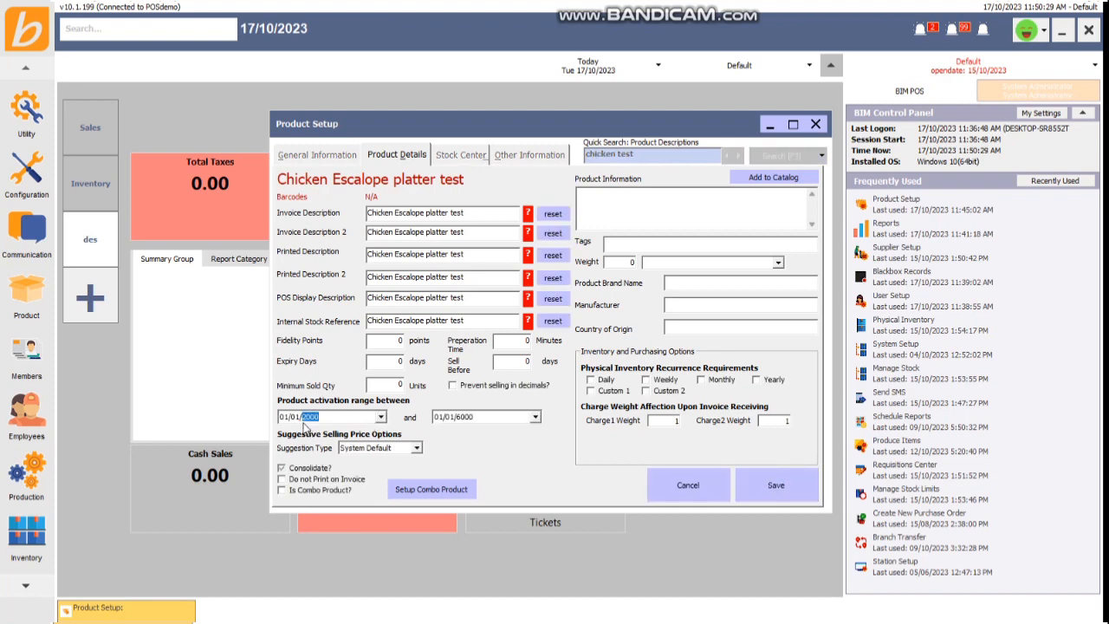
{"action": "left_click", "coordinate": [475, 417]}
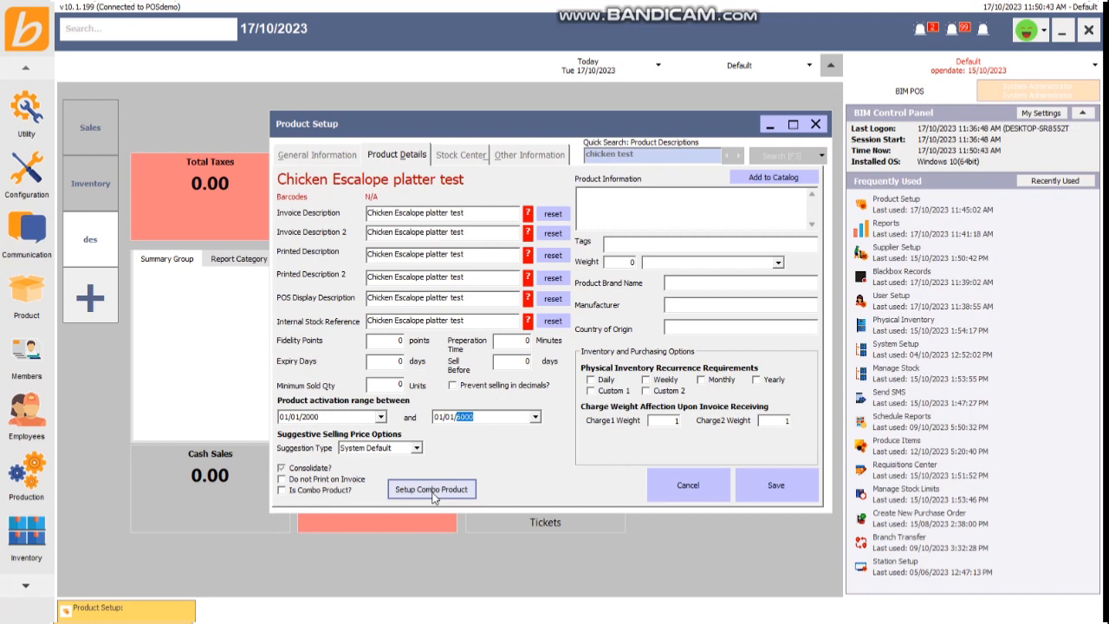
{"action": "left_click", "coordinate": [695, 487]}
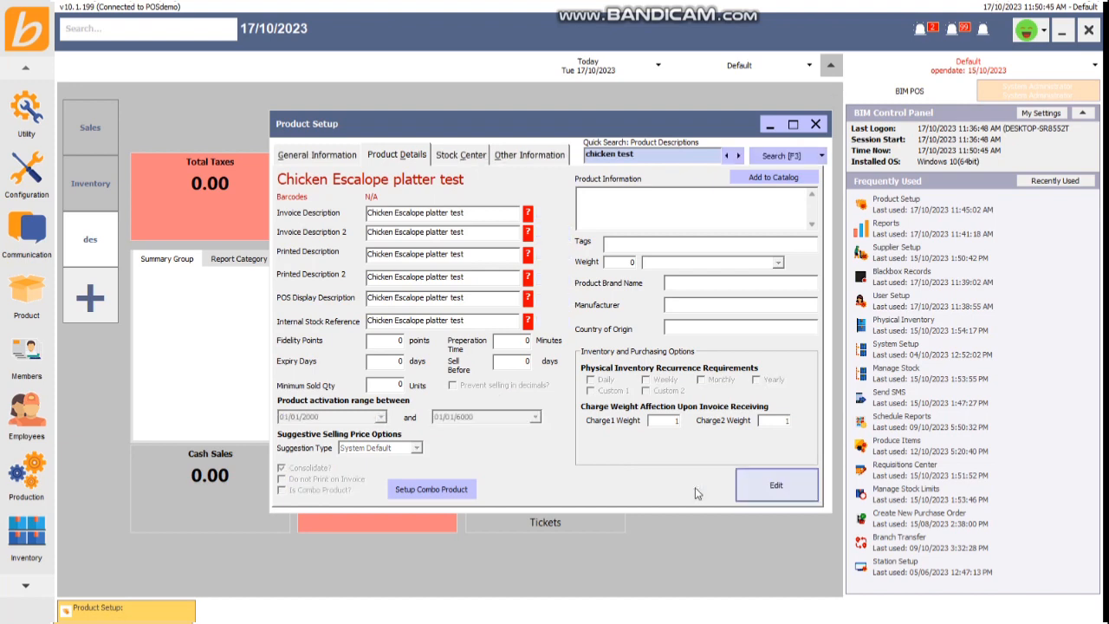
Step: Search for the product 7up in the stock center and examine its stock data and branch choices
{"action": "left_click", "coordinate": [482, 162]}
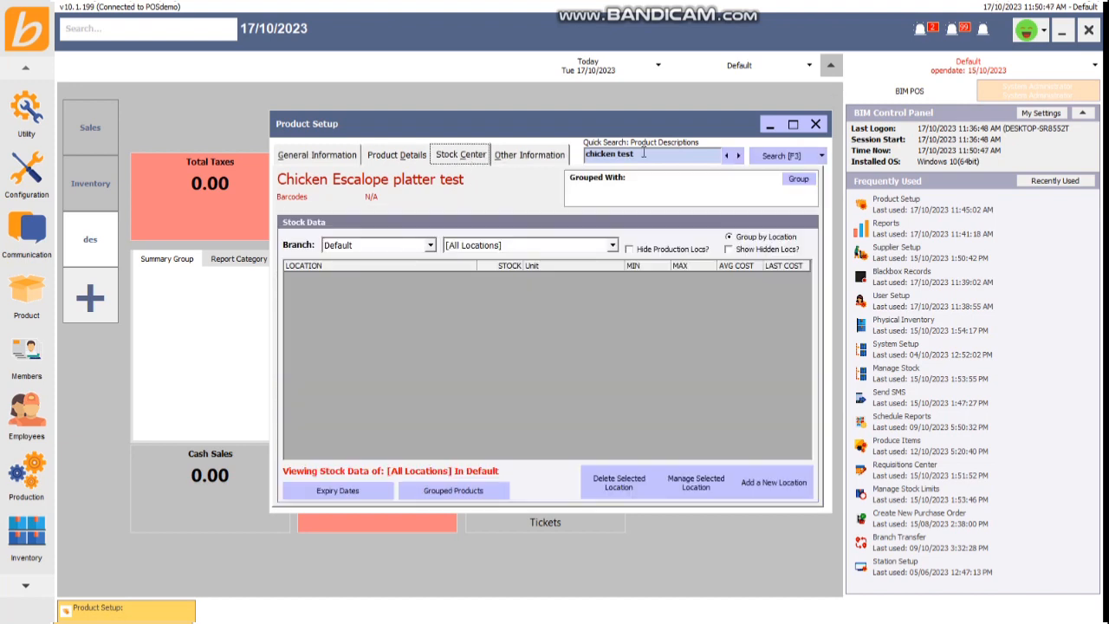
{"action": "type", "text": "7up"}
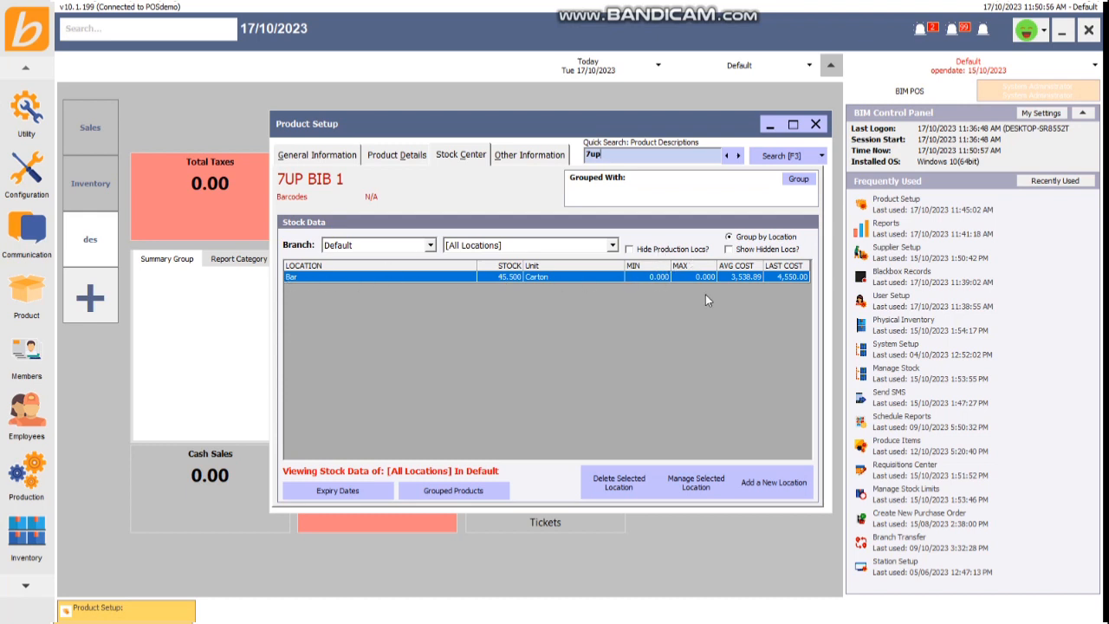
{"action": "left_click", "coordinate": [378, 247]}
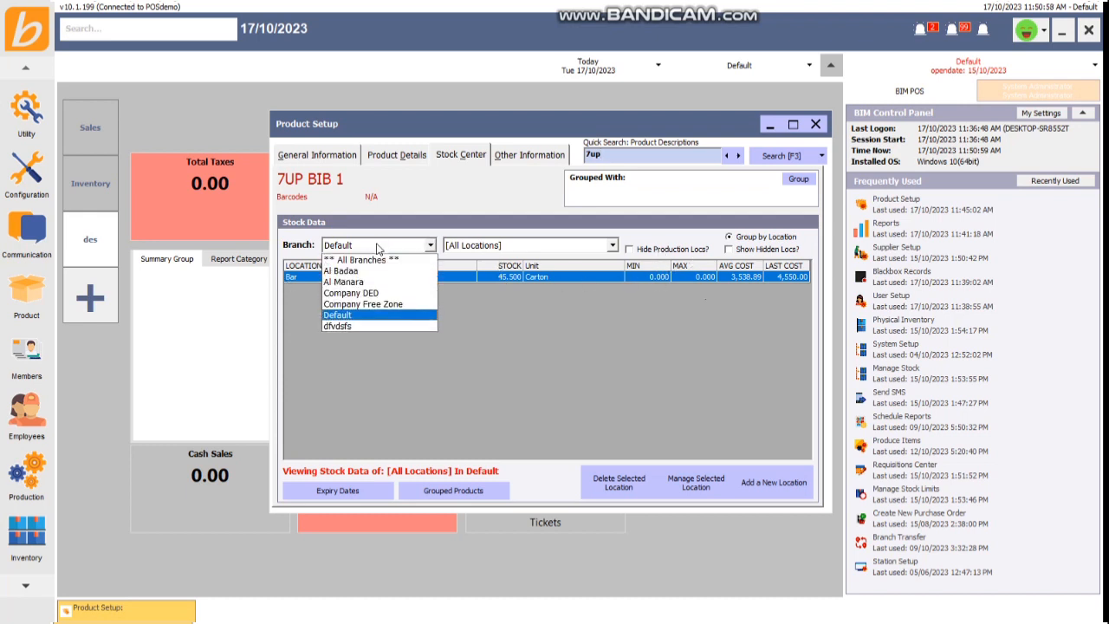
{"action": "left_click", "coordinate": [377, 247]}
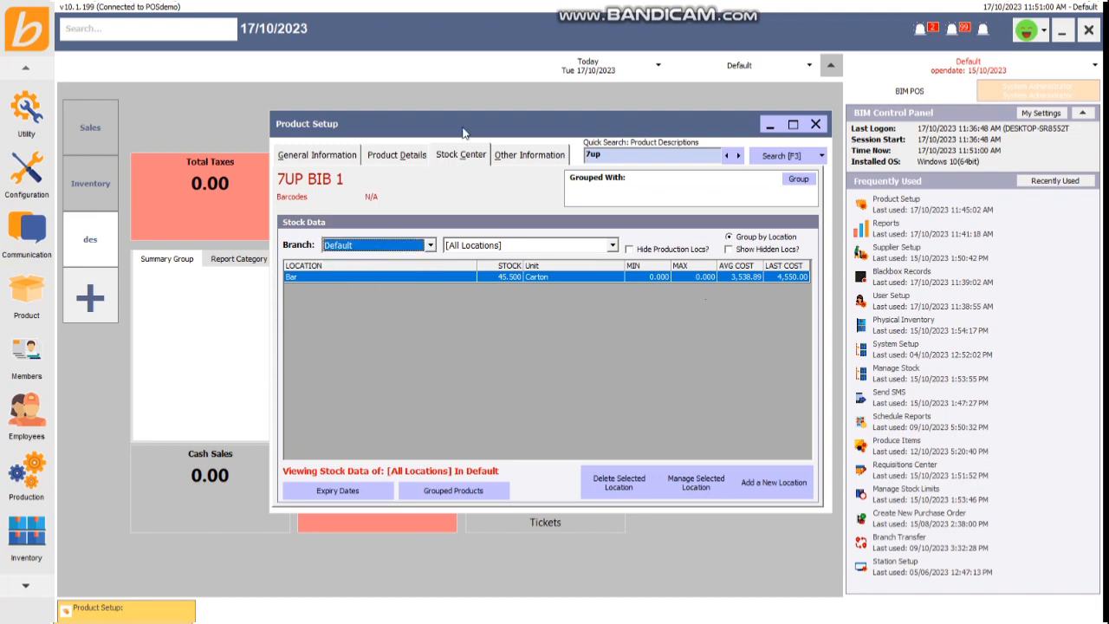
Step: Examine the supplier list, item movements and product details of 7UP BIB 1 without saving any change
{"action": "left_click", "coordinate": [548, 156]}
{"action": "left_click_drag", "start_coordinate": [305, 238], "coordinate": [303, 260]}
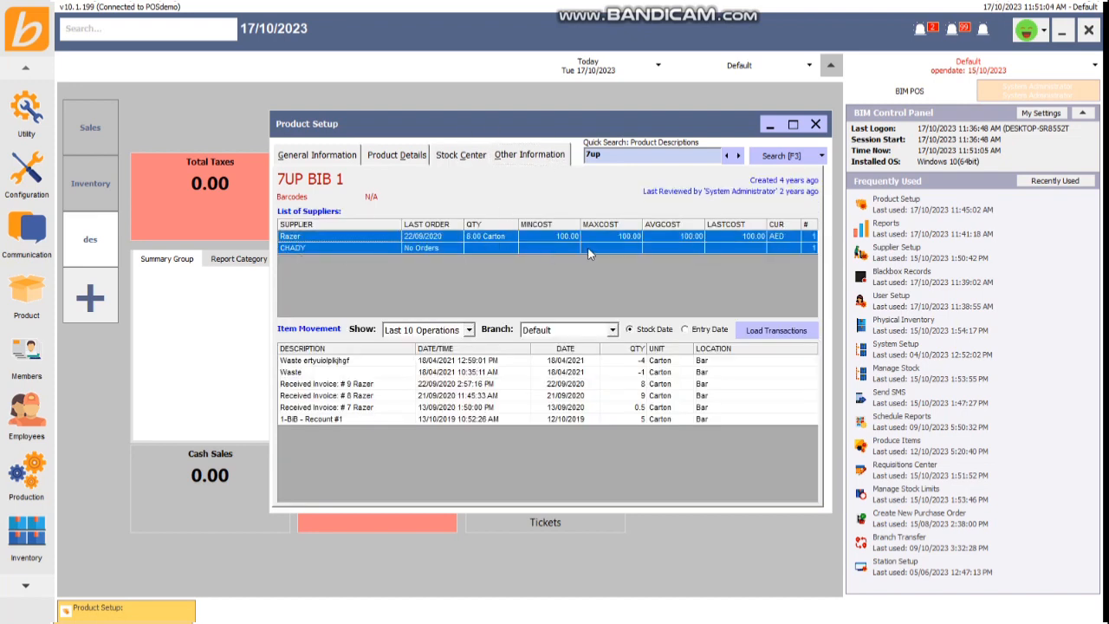
{"action": "left_click", "coordinate": [334, 364]}
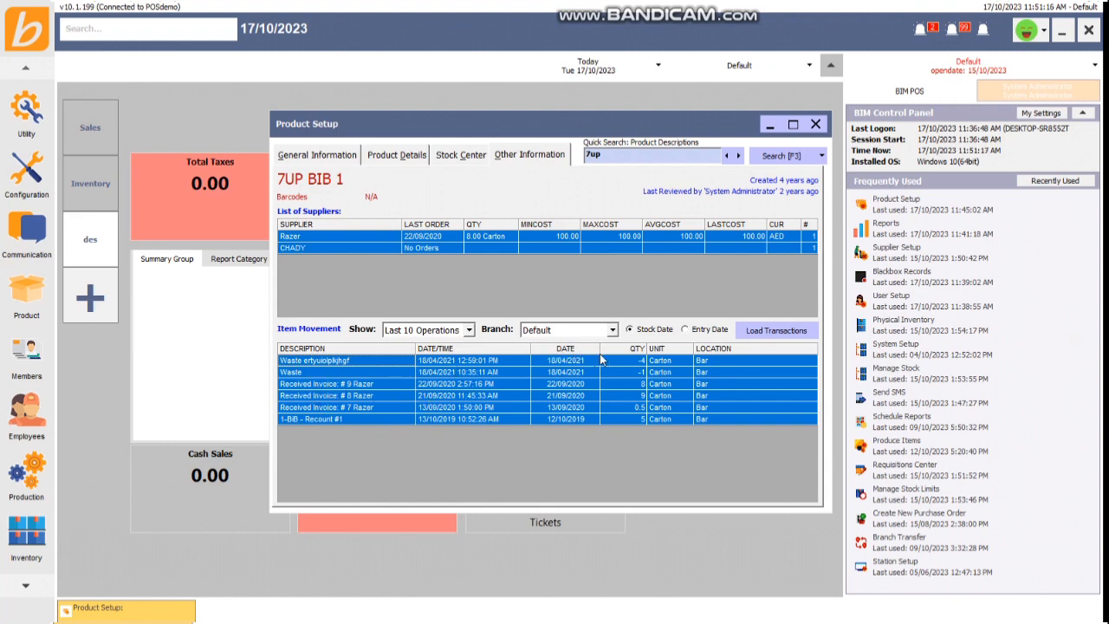
{"action": "left_click", "coordinate": [416, 158]}
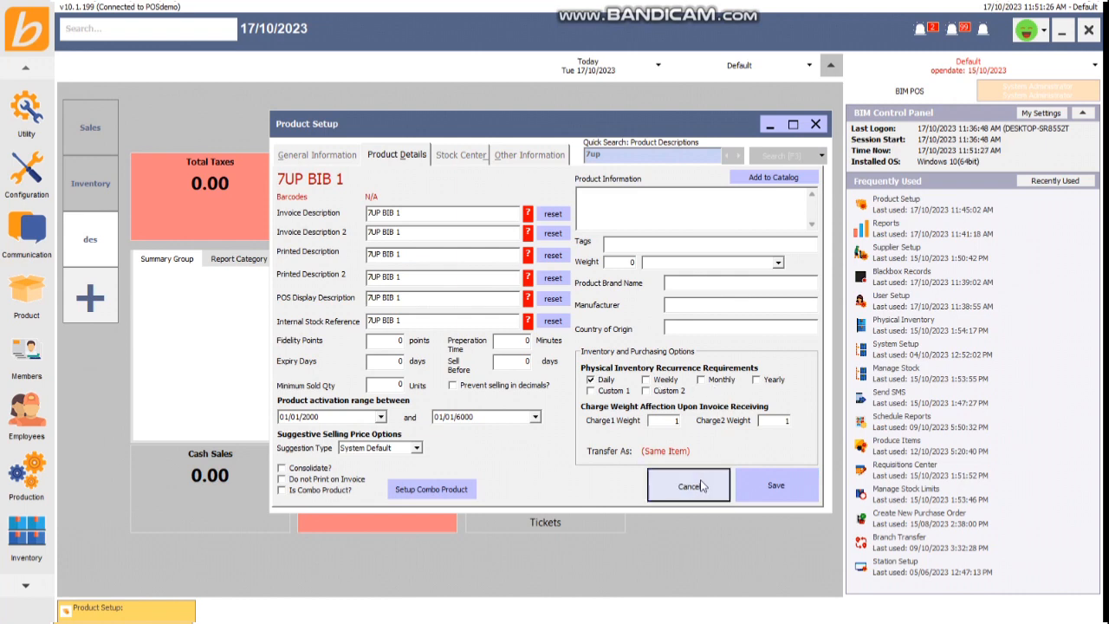
{"action": "left_click", "coordinate": [700, 486]}
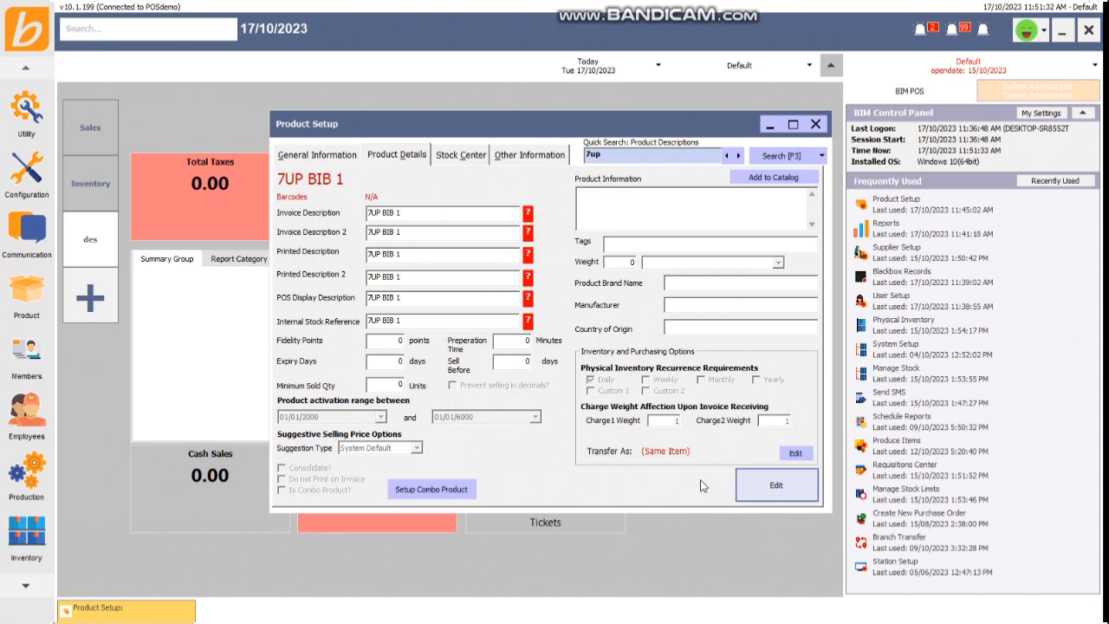
Step: Filter the 7up advanced product search by summary group Beverage and report category Cocktails, and close the search and product setup
{"action": "left_click", "coordinate": [782, 161]}
{"action": "left_click", "coordinate": [622, 164]}
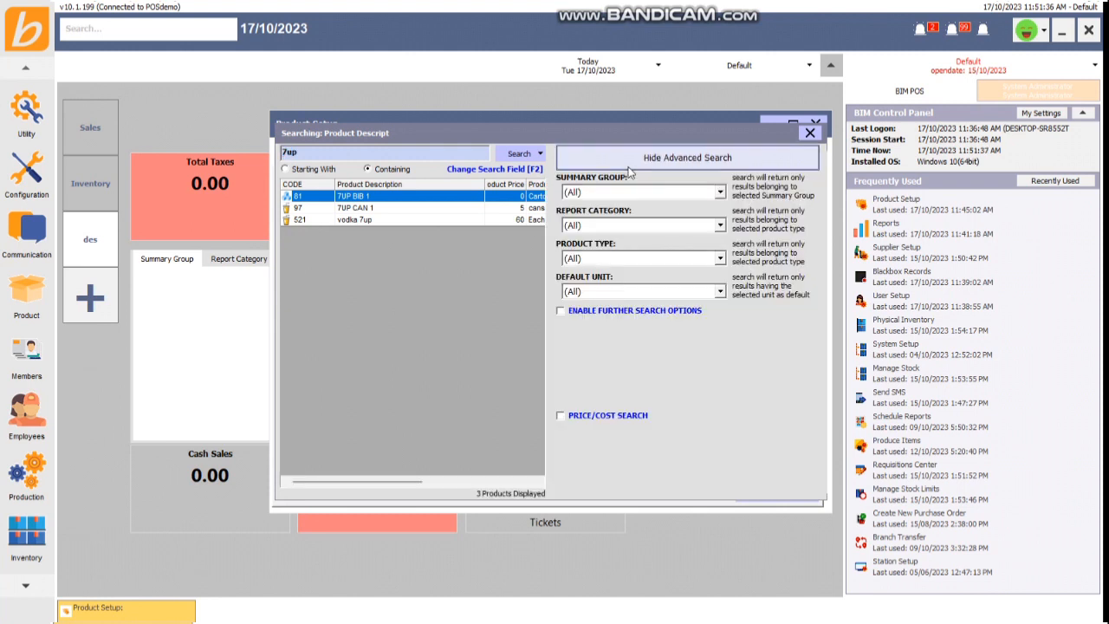
{"action": "left_click", "coordinate": [619, 192]}
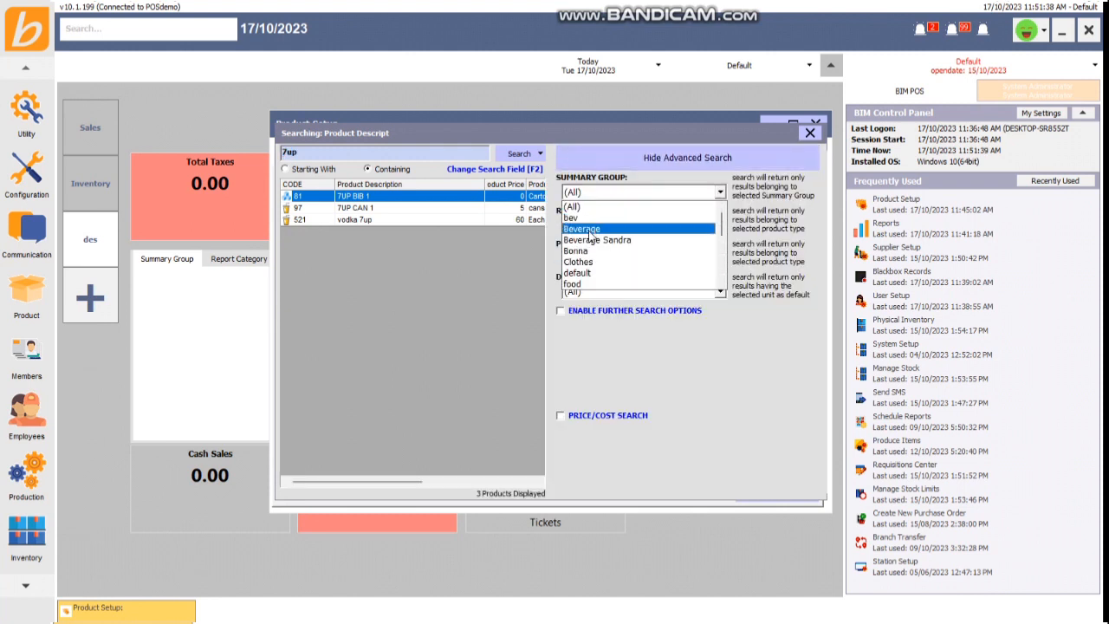
{"action": "left_click", "coordinate": [589, 230]}
{"action": "left_click", "coordinate": [607, 226]}
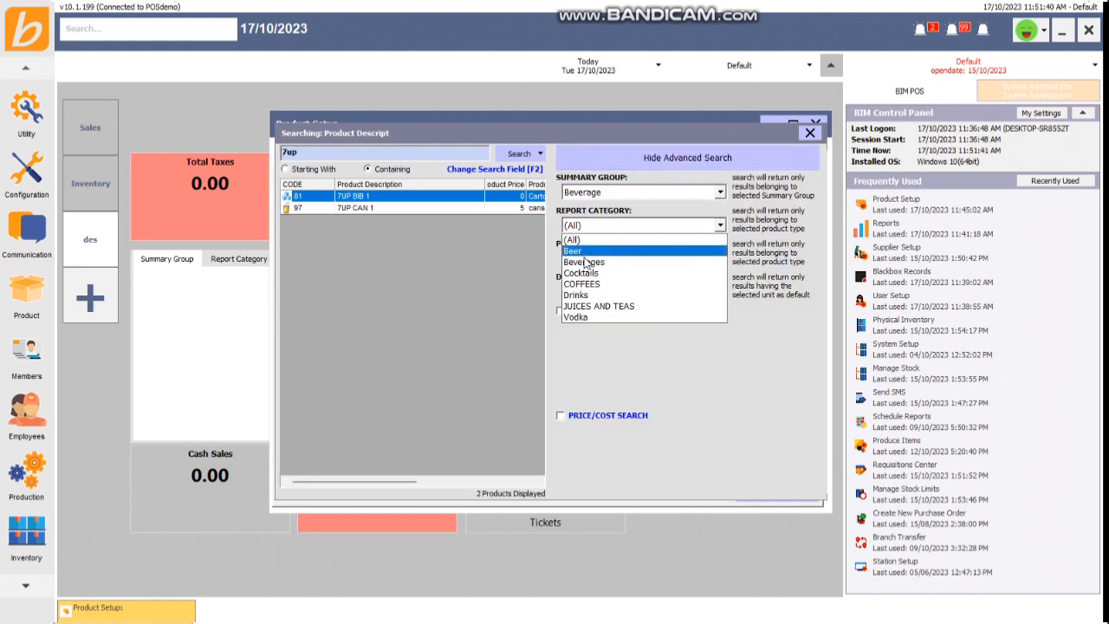
{"action": "left_click", "coordinate": [593, 273]}
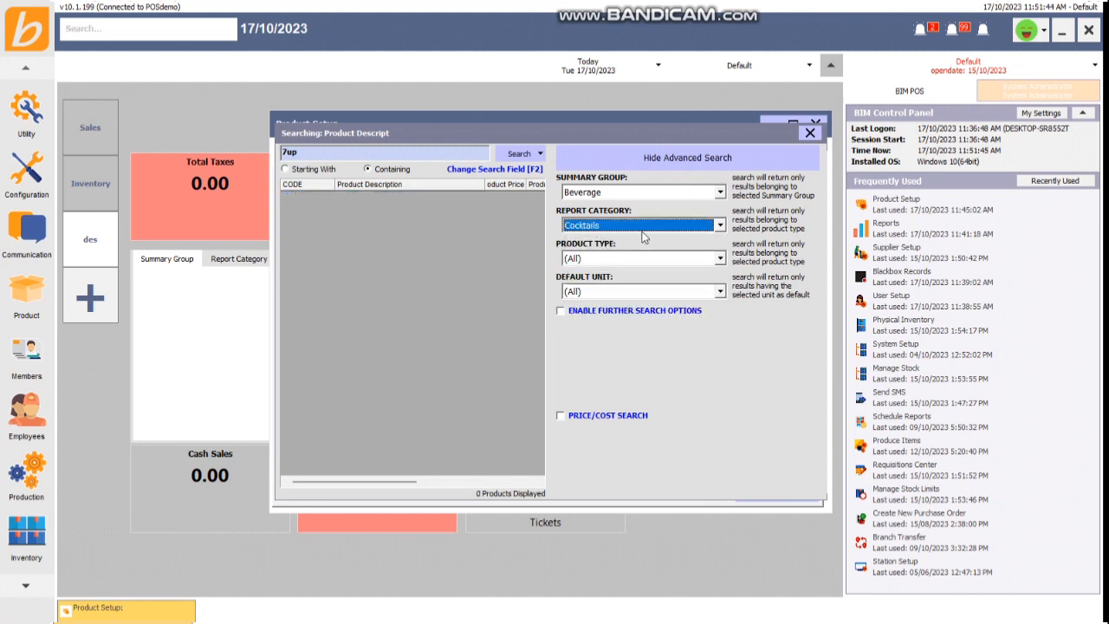
{"action": "left_click", "coordinate": [817, 137]}
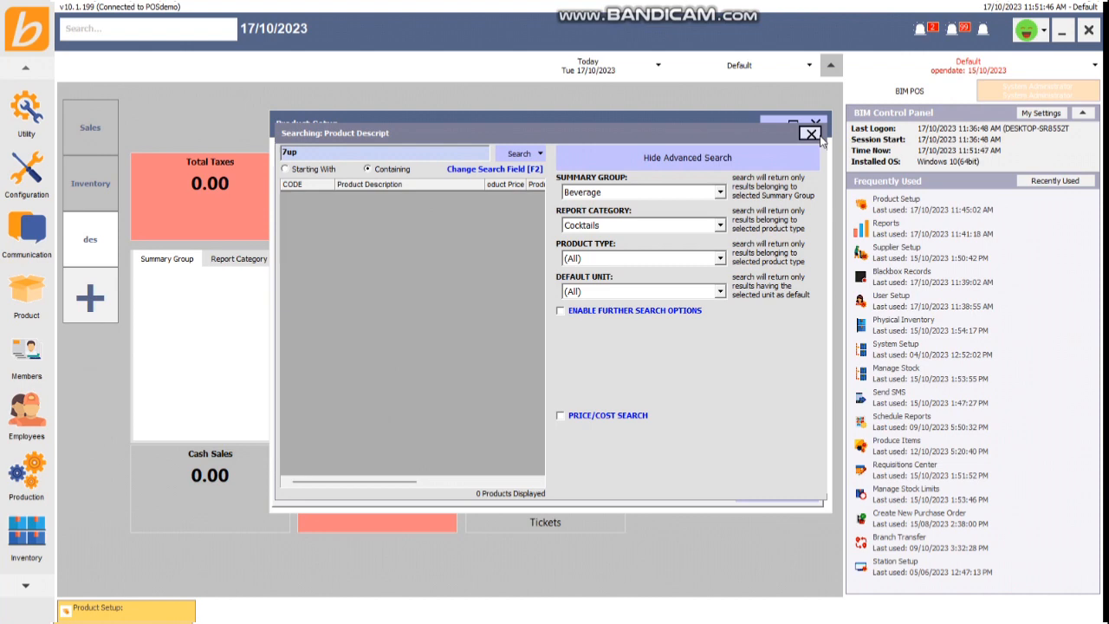
{"action": "left_click", "coordinate": [816, 122]}
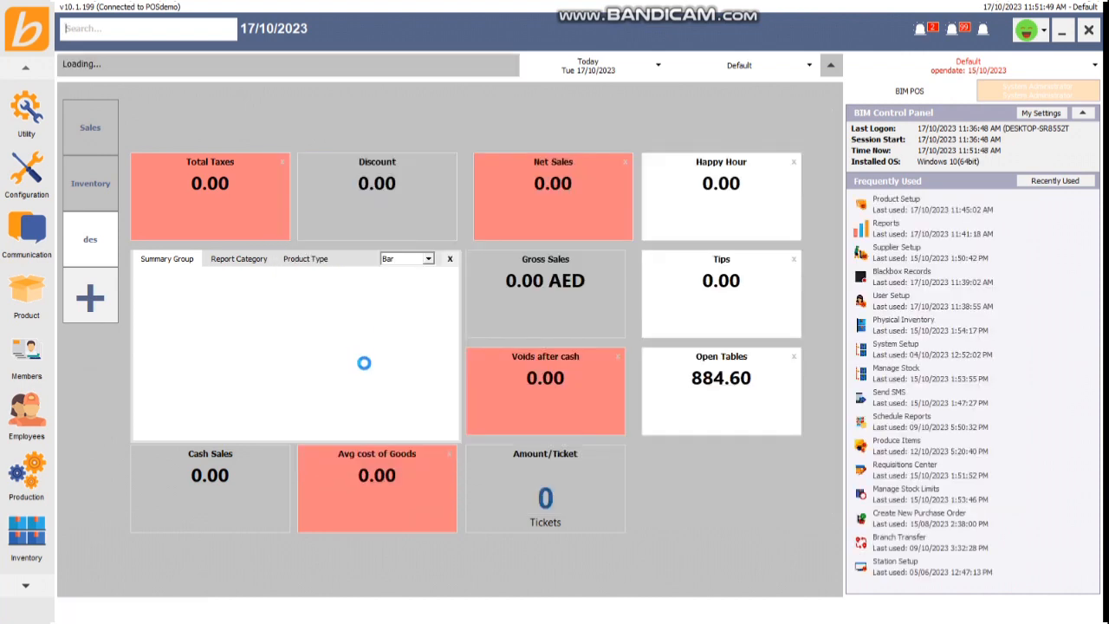
Step: In the product permissions, deny the Cashier position access to 11 cm Ramekin with Relief and close the permissions
{"action": "left_click", "coordinate": [26, 294]}
{"action": "mouse_move", "coordinate": [126, 317]}
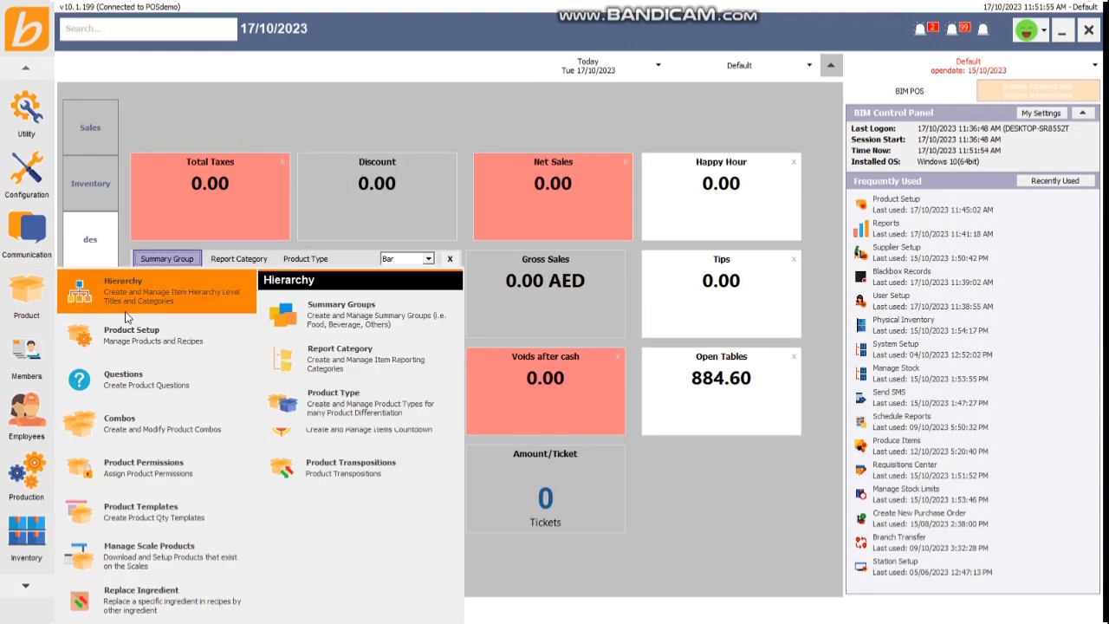
{"action": "left_click", "coordinate": [106, 485]}
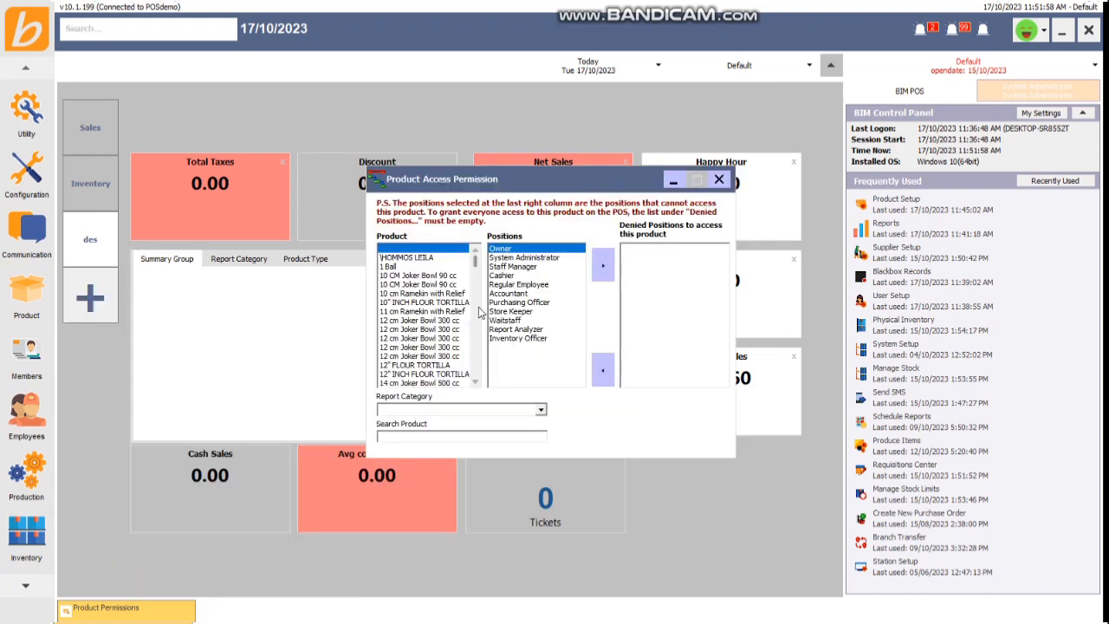
{"action": "left_click", "coordinate": [405, 312]}
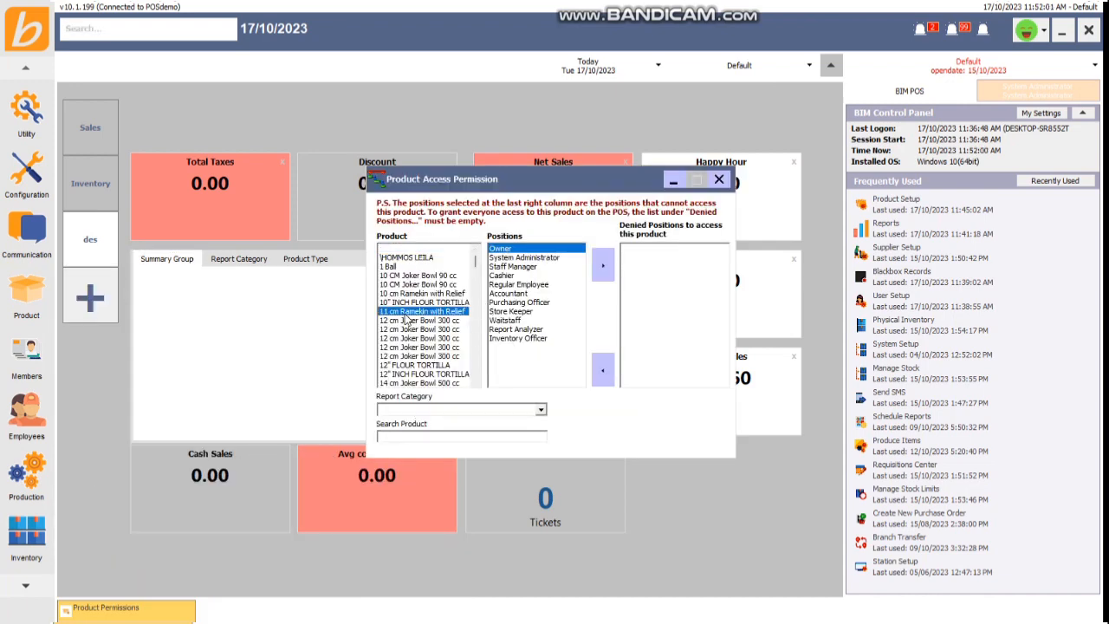
{"action": "left_click", "coordinate": [508, 277]}
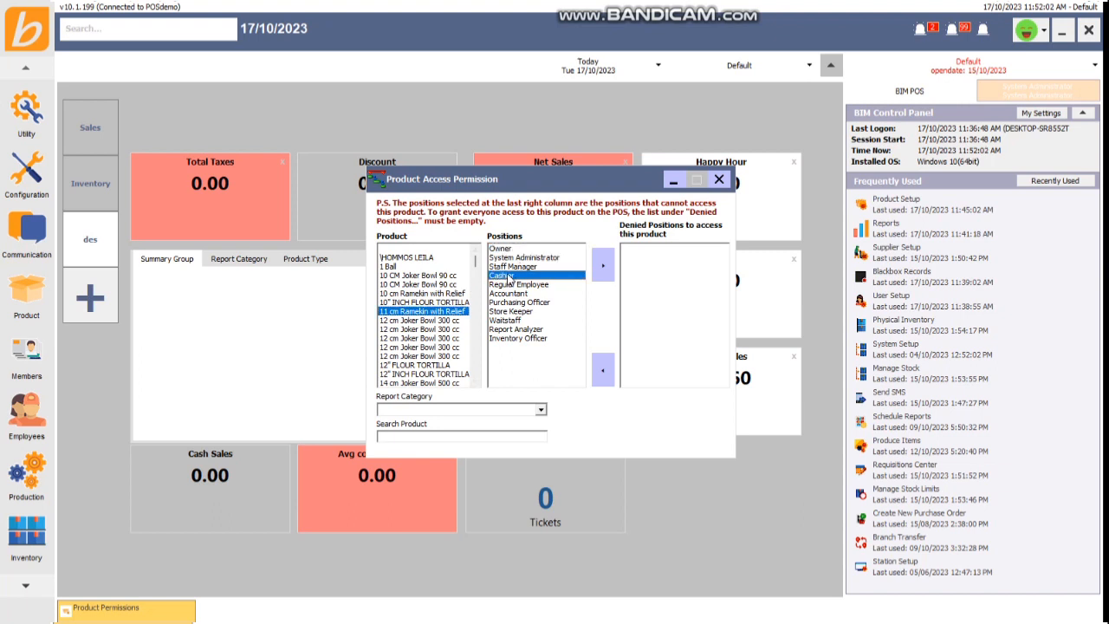
{"action": "left_click", "coordinate": [604, 264]}
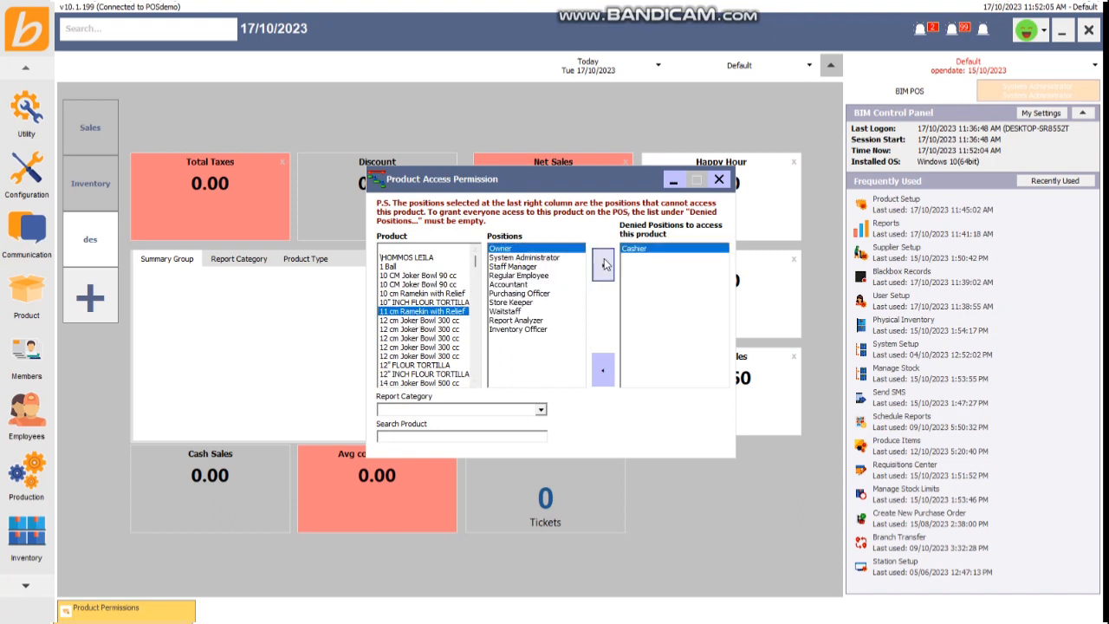
{"action": "left_click", "coordinate": [526, 266]}
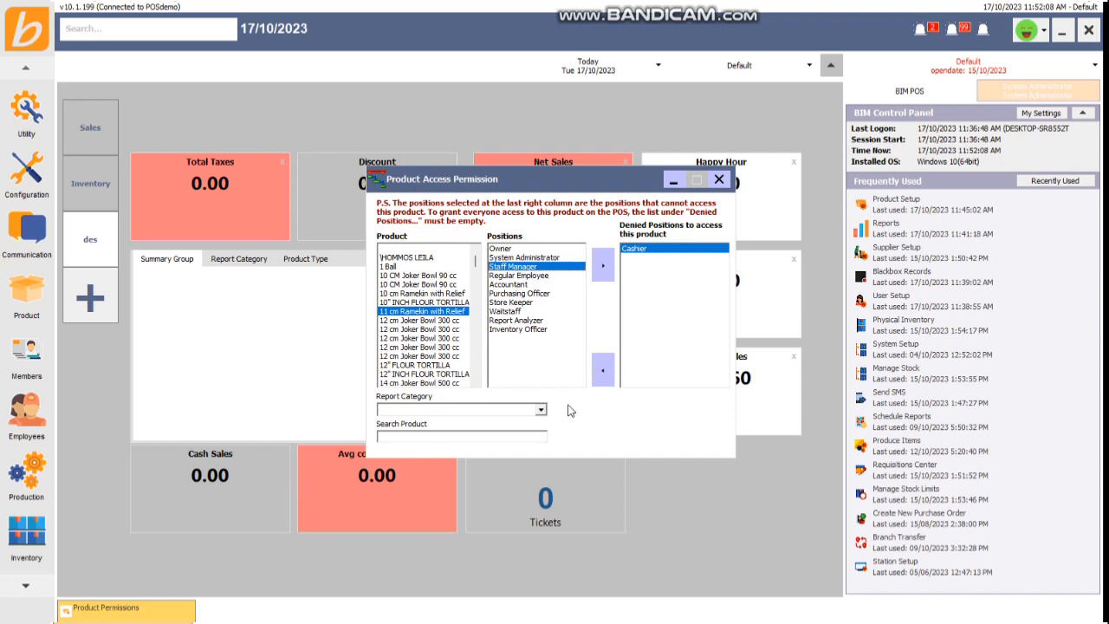
{"action": "left_click", "coordinate": [539, 410]}
{"action": "left_click", "coordinate": [539, 410]}
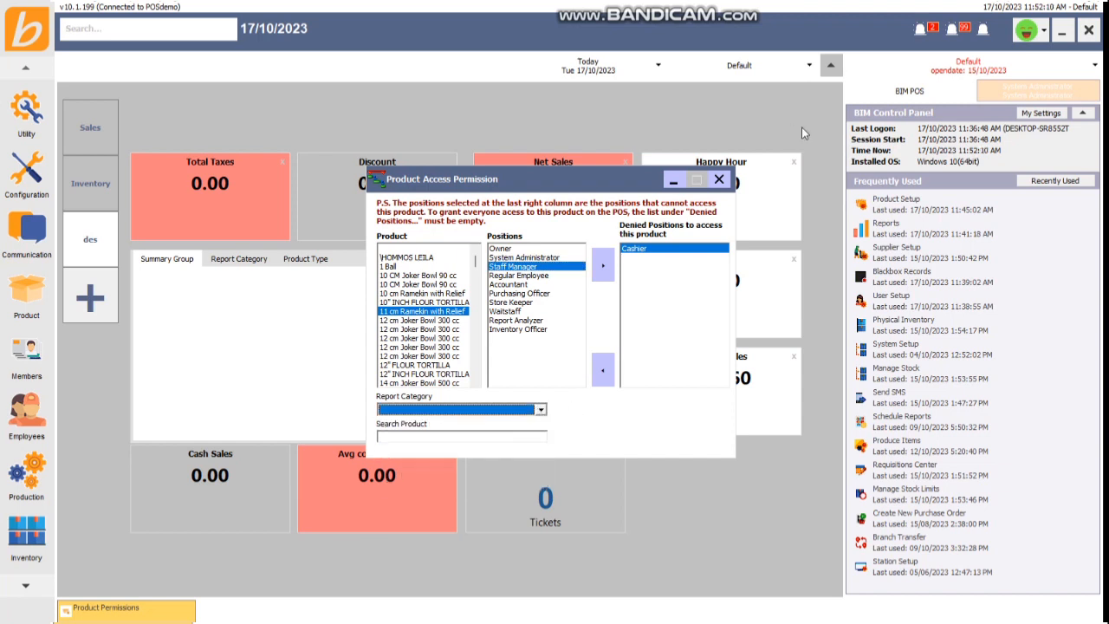
{"action": "left_click", "coordinate": [719, 179]}
Step: Query the recipes containing brocolli for ingredient replacement, examine the replacement item choices, and close without replacing anything
{"action": "left_click", "coordinate": [37, 301]}
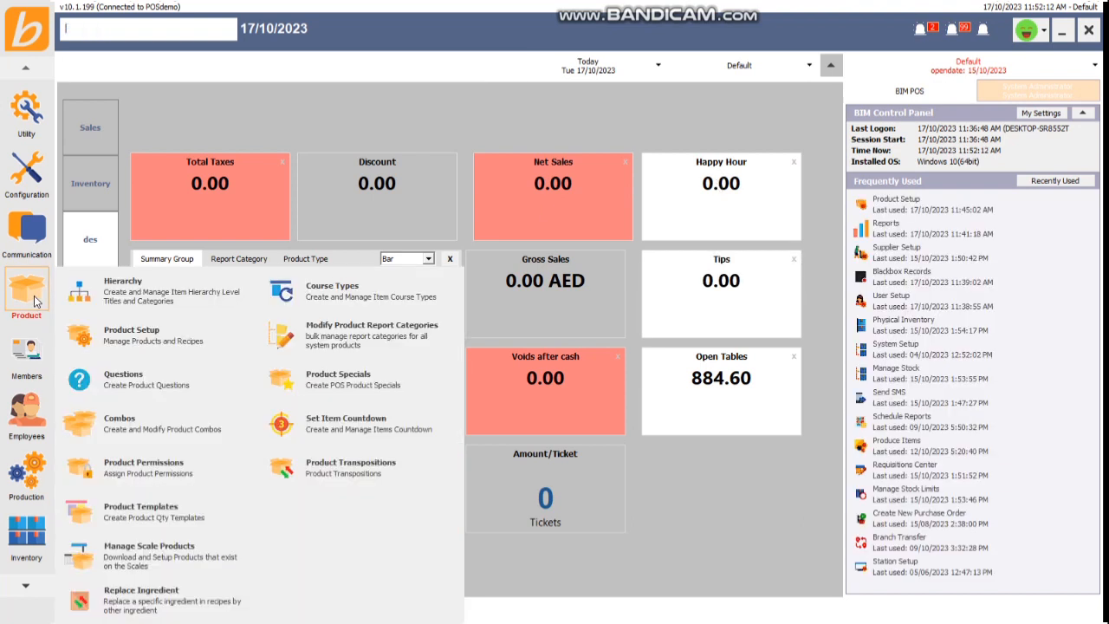
{"action": "left_click", "coordinate": [134, 612]}
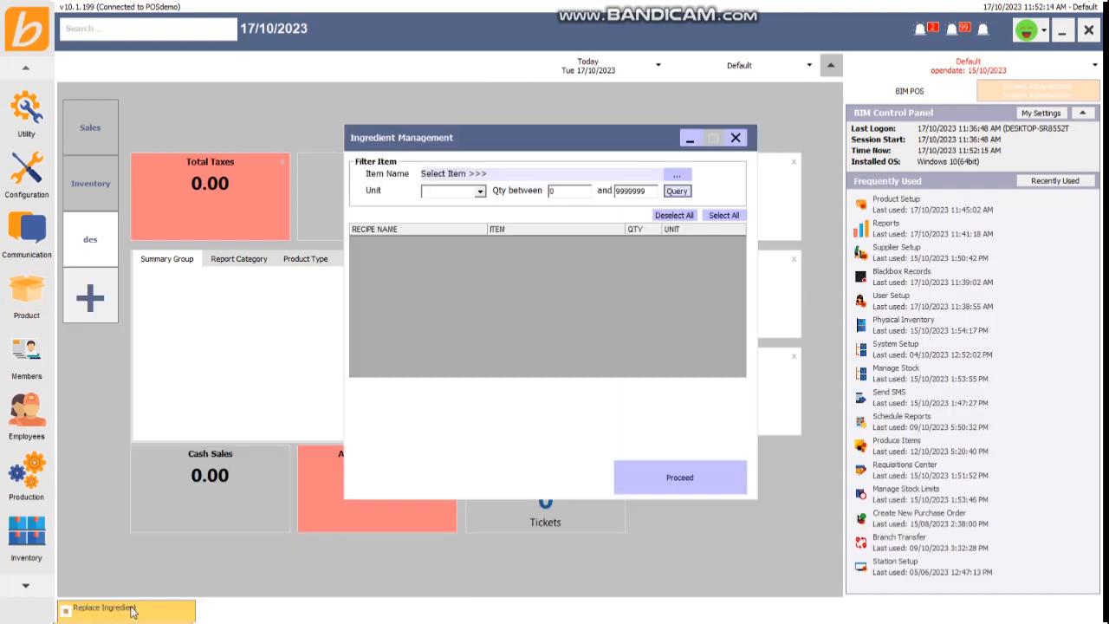
{"action": "left_click", "coordinate": [676, 174]}
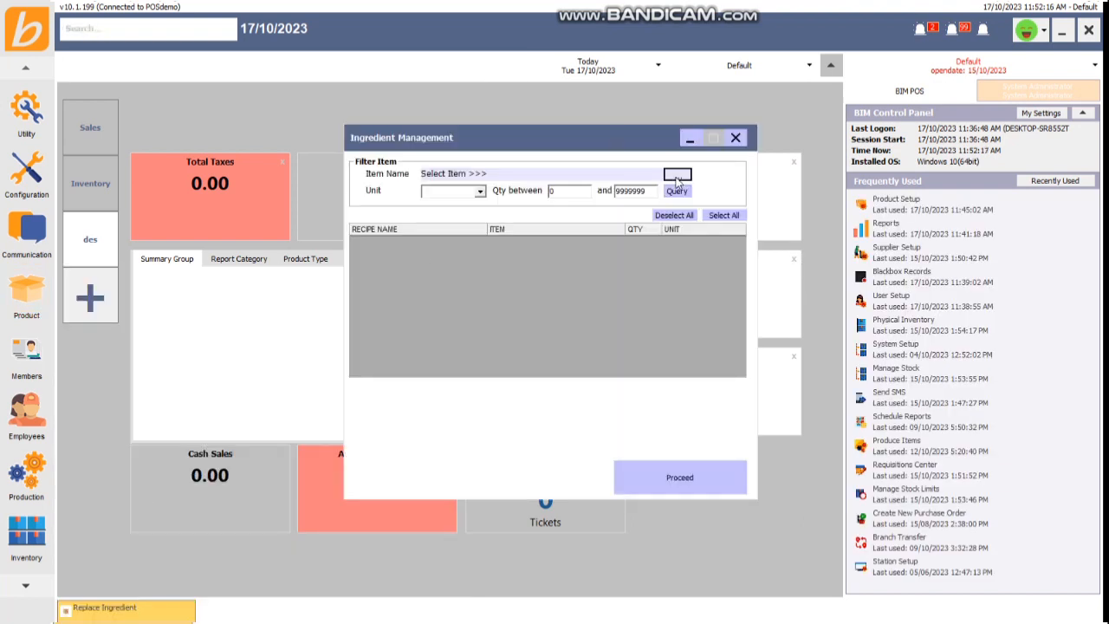
{"action": "type", "text": "broco"}
{"action": "key", "text": "Return"}
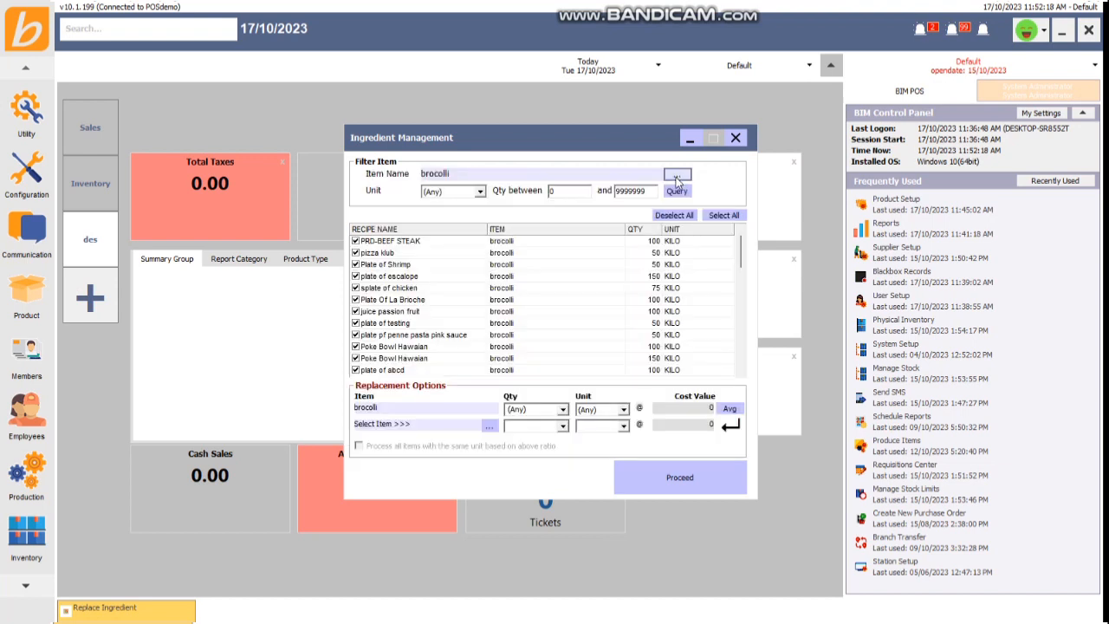
{"action": "left_click", "coordinate": [494, 425]}
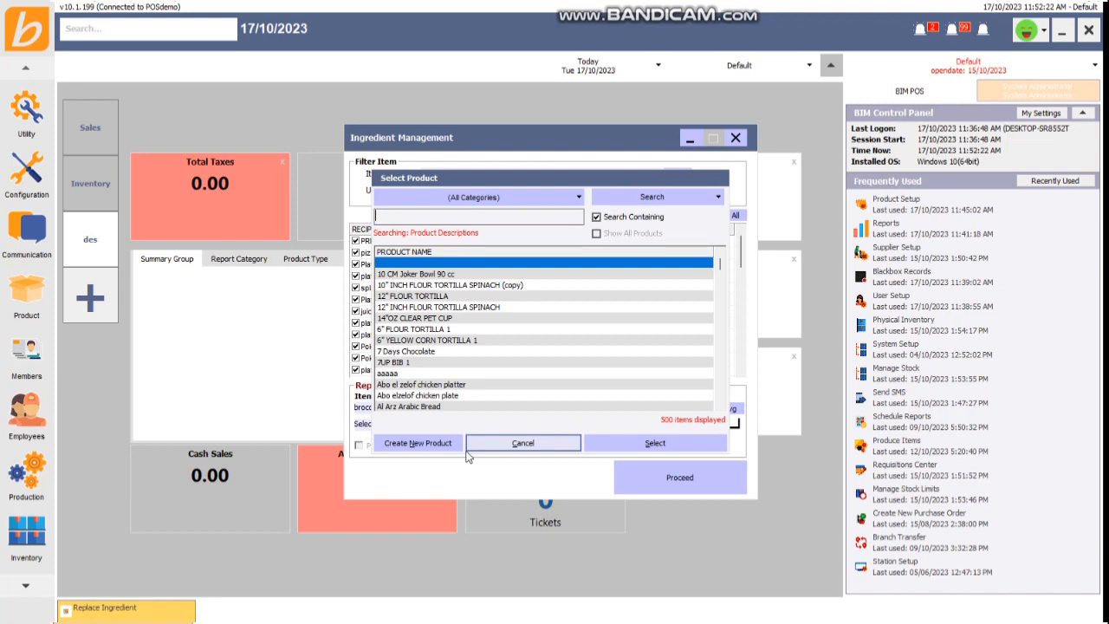
{"action": "left_click", "coordinate": [508, 449]}
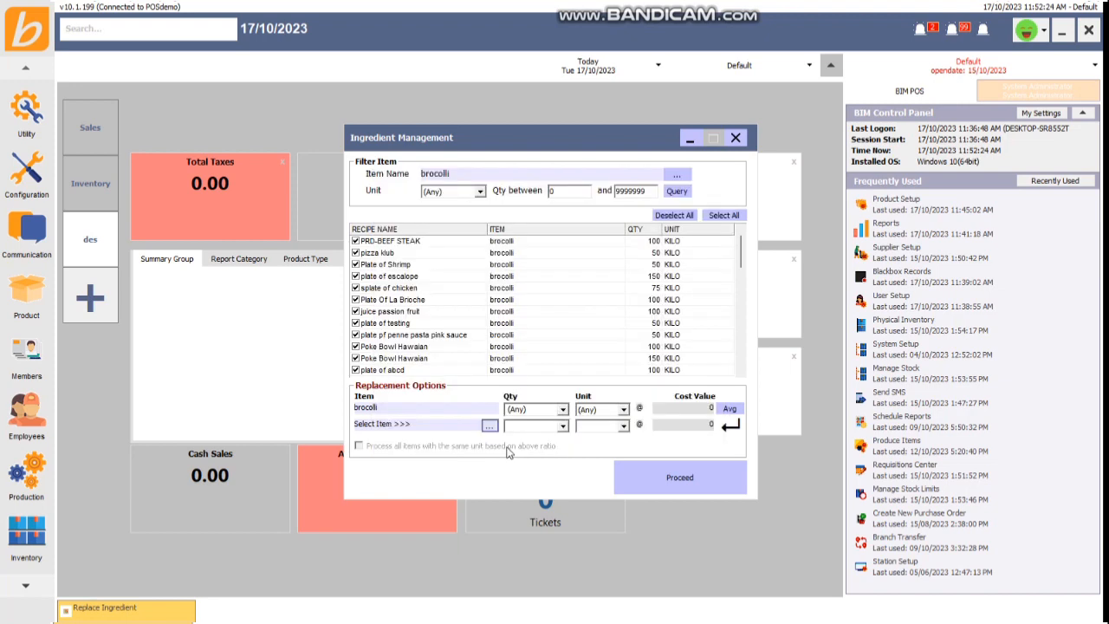
{"action": "left_click", "coordinate": [735, 138]}
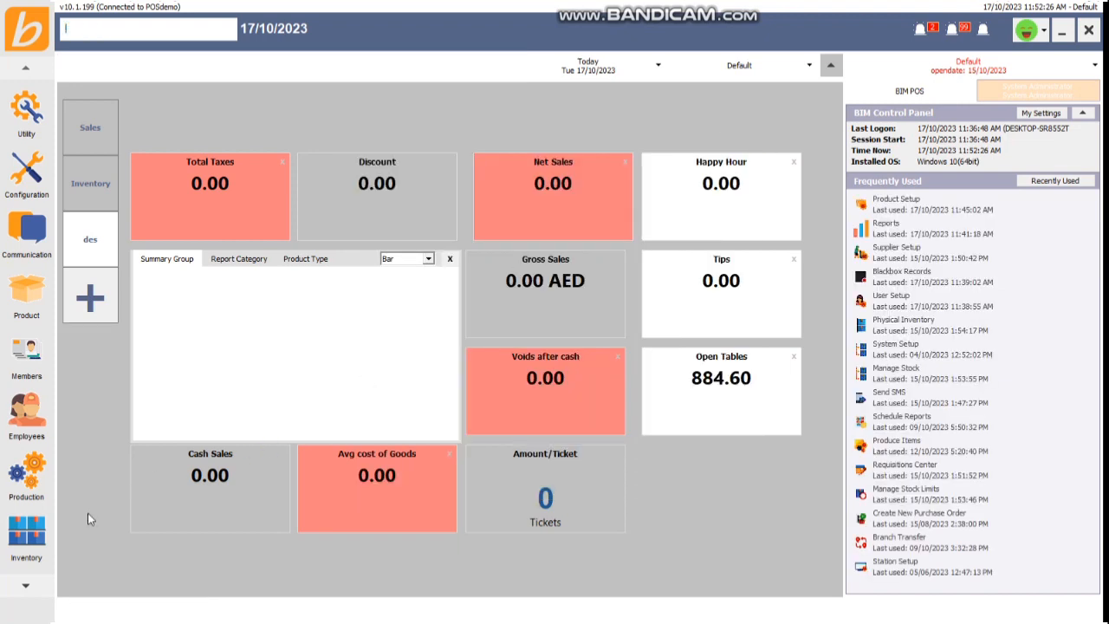
Step: Examine the product specials and their monthly calendar view, and close both without adding any special
{"action": "left_click", "coordinate": [12, 468]}
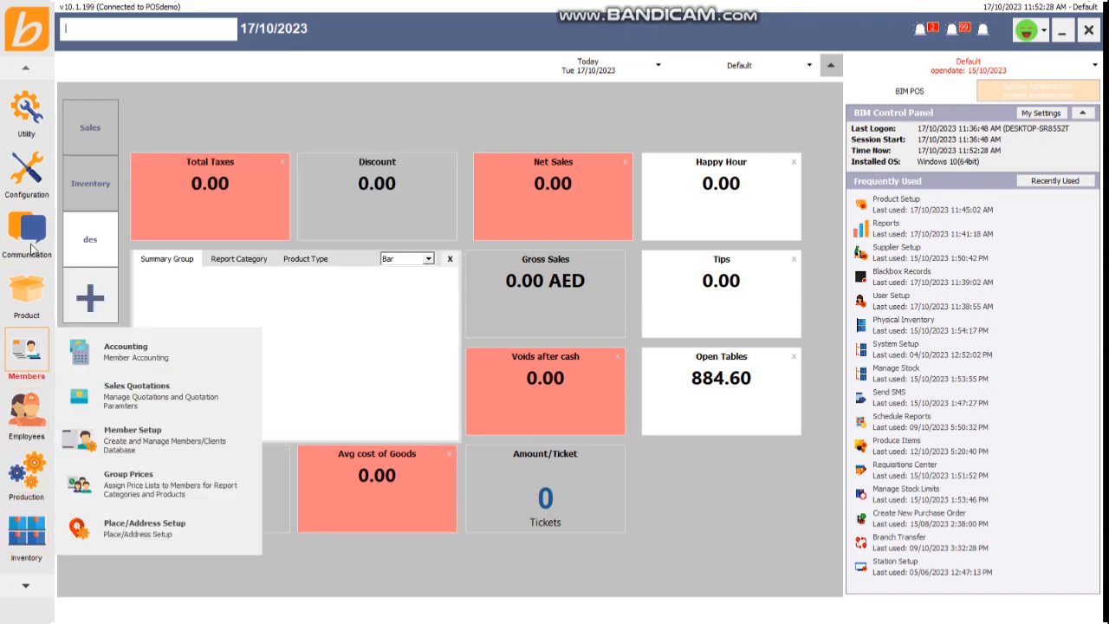
{"action": "mouse_move", "coordinate": [26, 294]}
{"action": "mouse_move", "coordinate": [169, 310]}
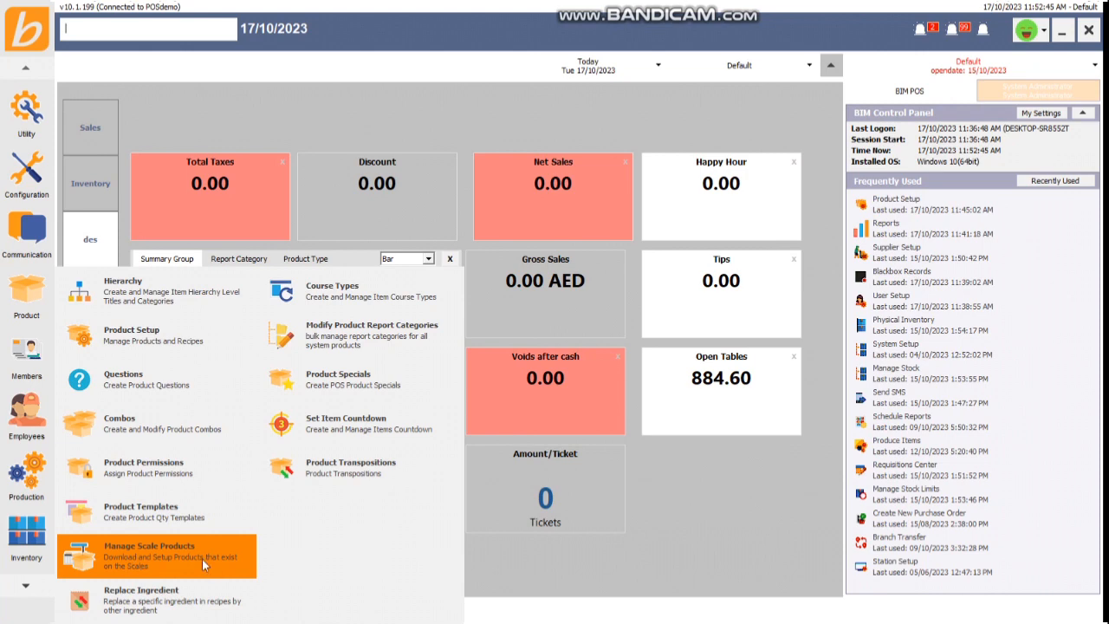
{"action": "left_click", "coordinate": [331, 380]}
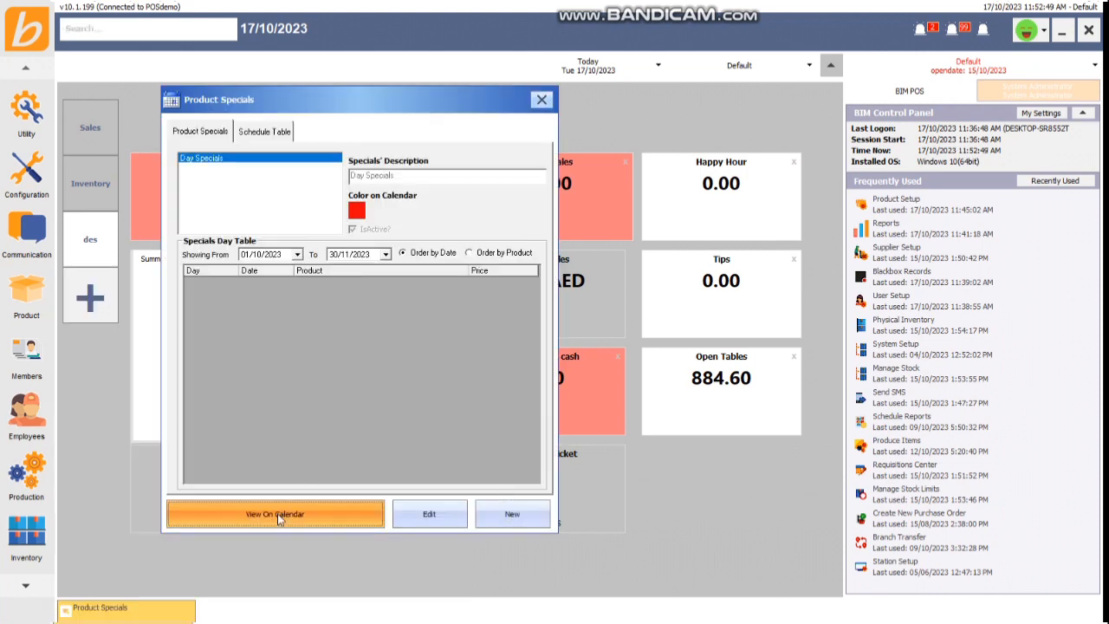
{"action": "left_click", "coordinate": [277, 514]}
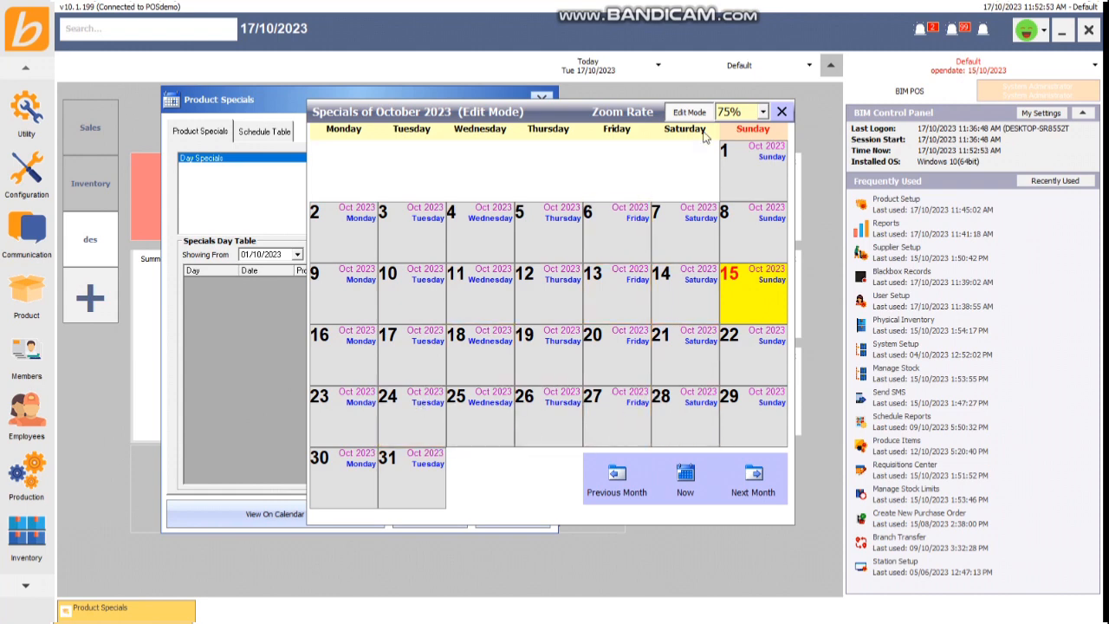
{"action": "left_click", "coordinate": [781, 112]}
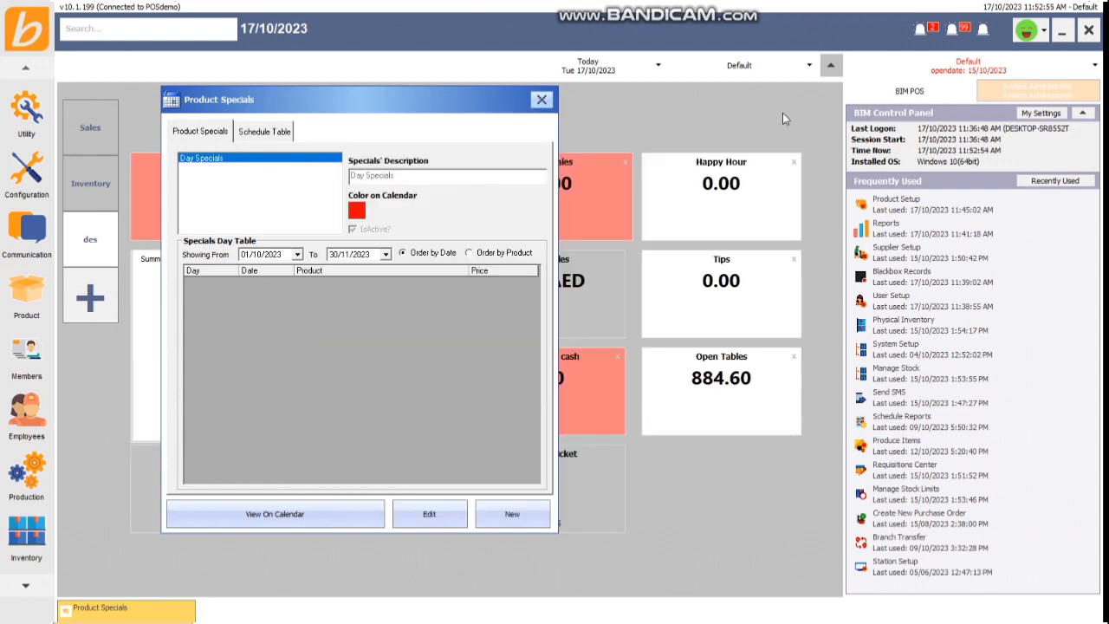
{"action": "left_click", "coordinate": [542, 100]}
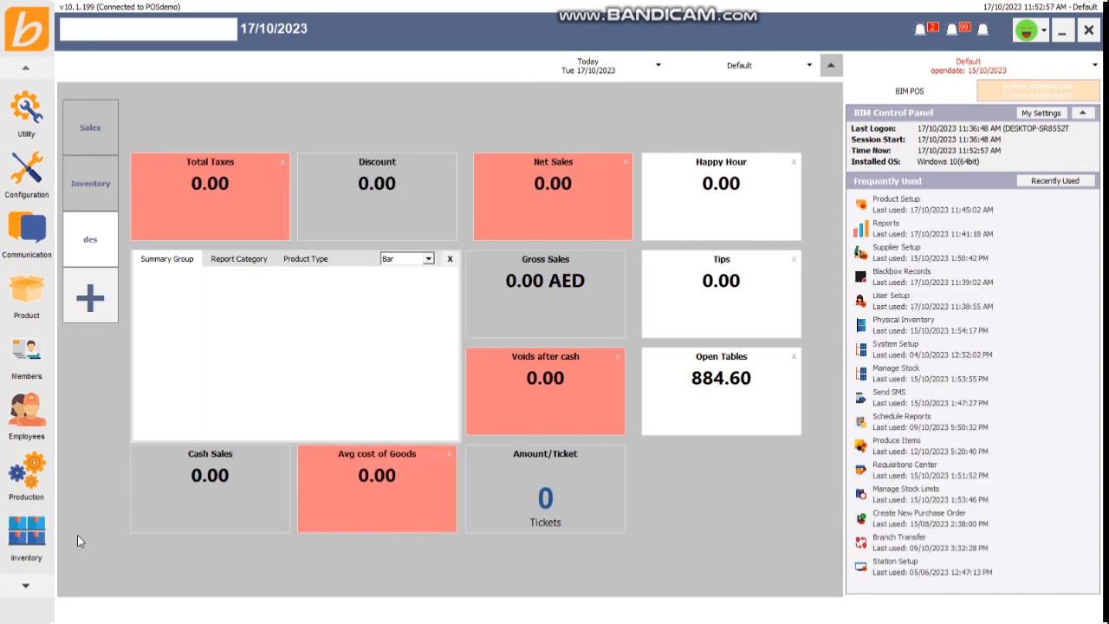